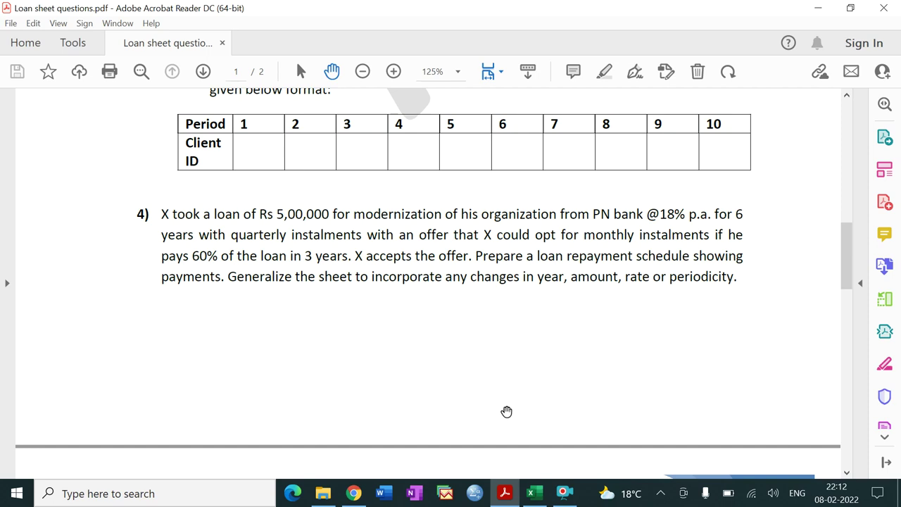
# Switch to Excel and examine the loan inputs, periodicity and instalment formula on the Q-2 sheet.
pyautogui.click(534, 493)
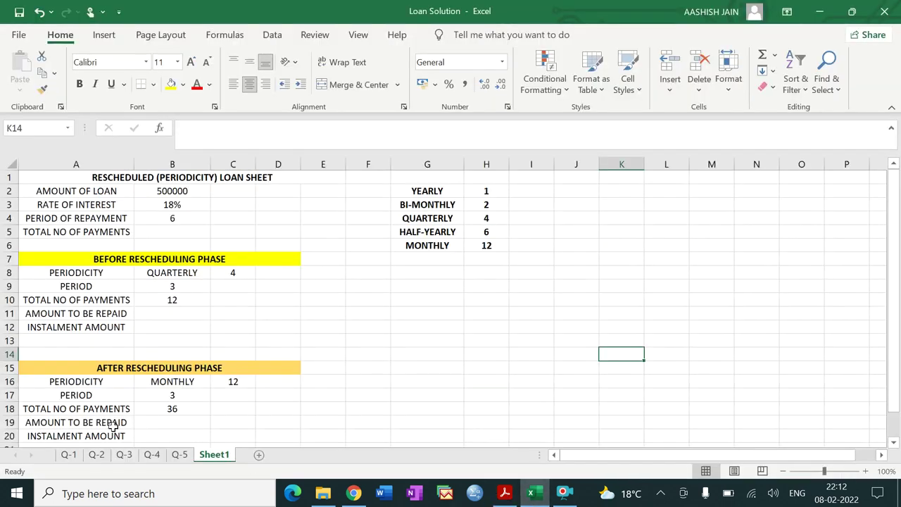
pyautogui.click(95, 455)
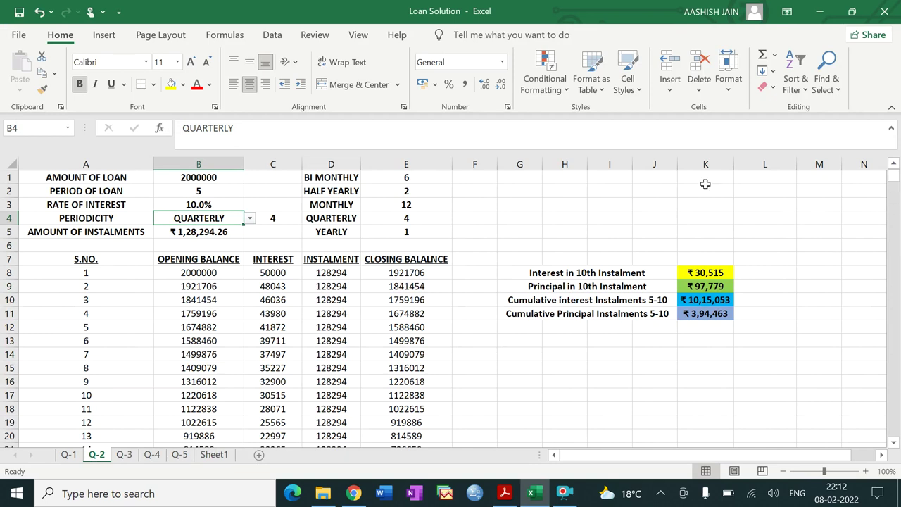
pyautogui.click(202, 179)
pyautogui.click(203, 192)
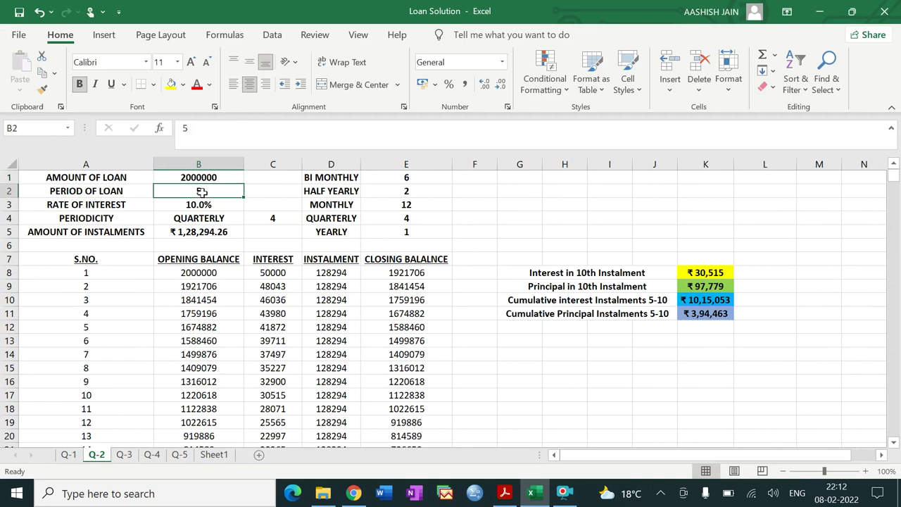
pyautogui.click(203, 205)
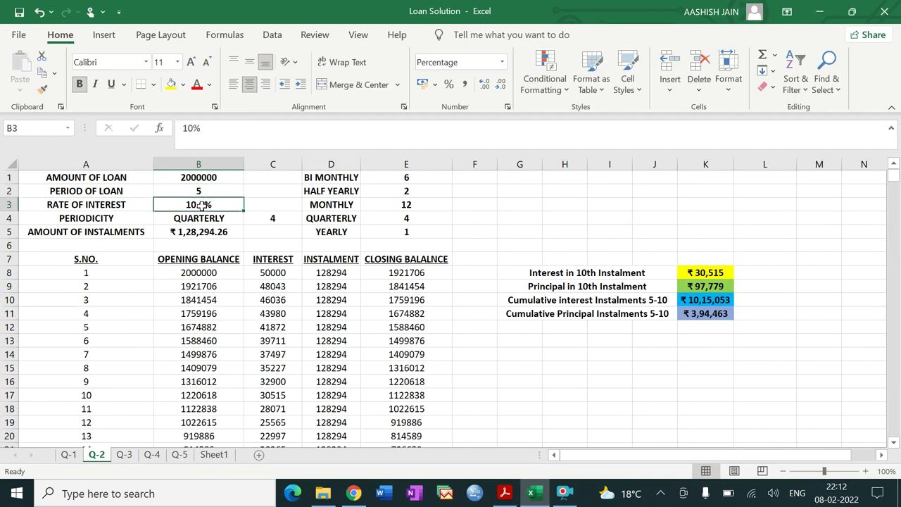
pyautogui.click(201, 219)
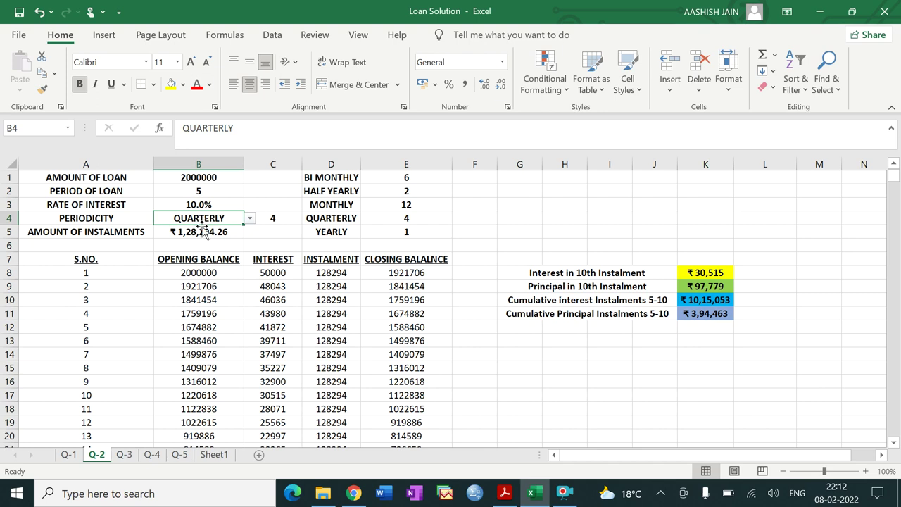
pyautogui.click(201, 232)
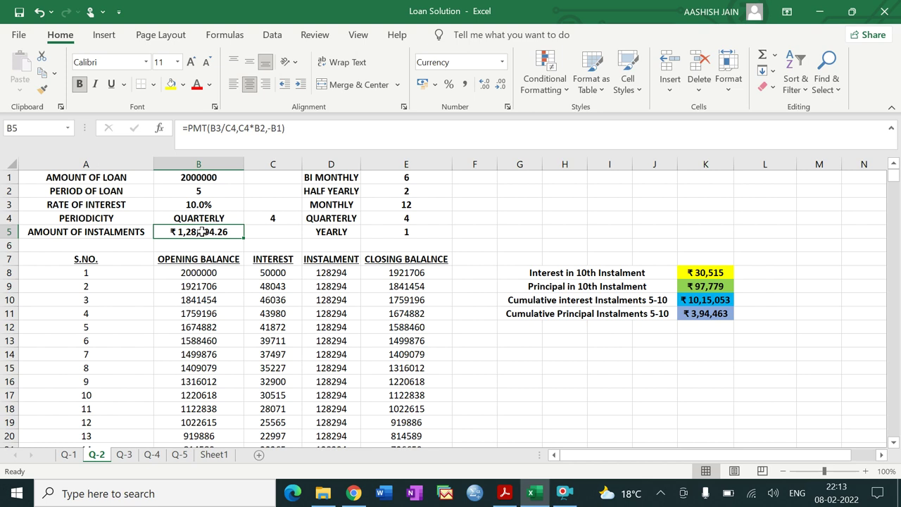
# Return to Sheet1 and review the loan details, total payments cell and before-rescheduling period.
pyautogui.click(214, 454)
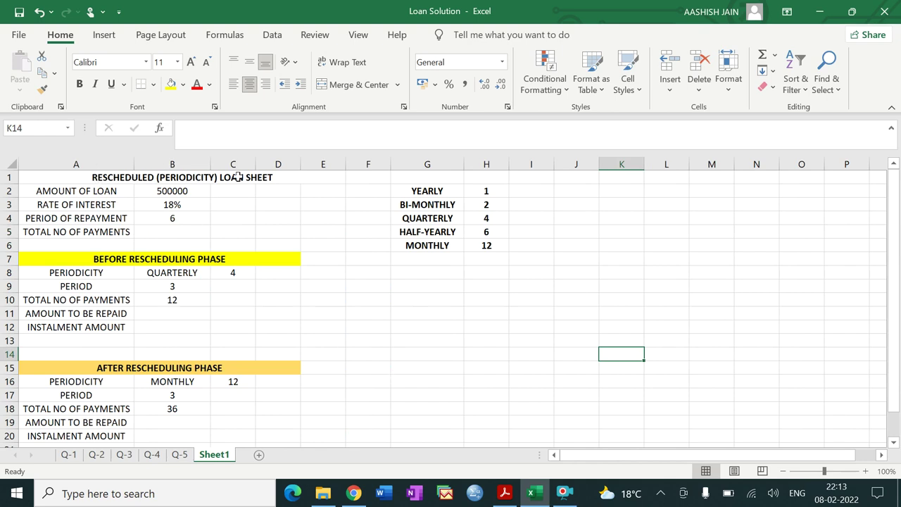
pyautogui.click(89, 191)
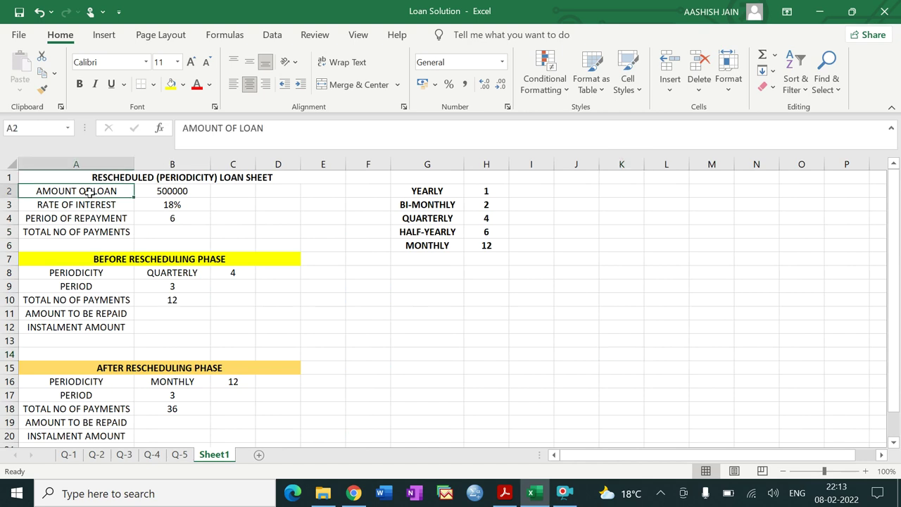
pyautogui.press('Right')
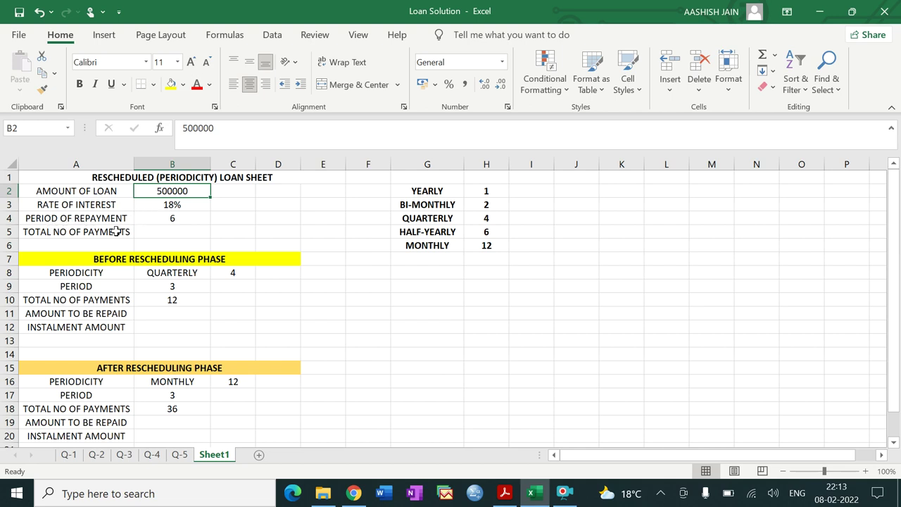
pyautogui.click(169, 233)
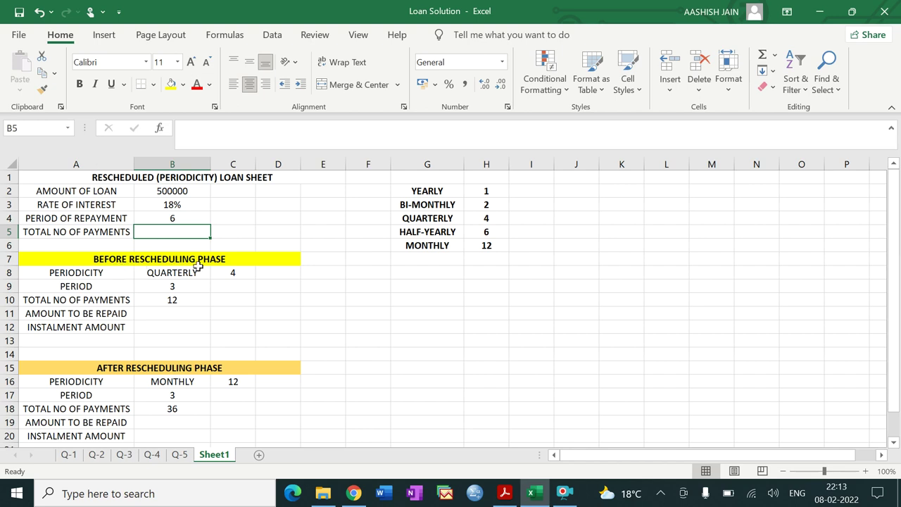
pyautogui.click(92, 287)
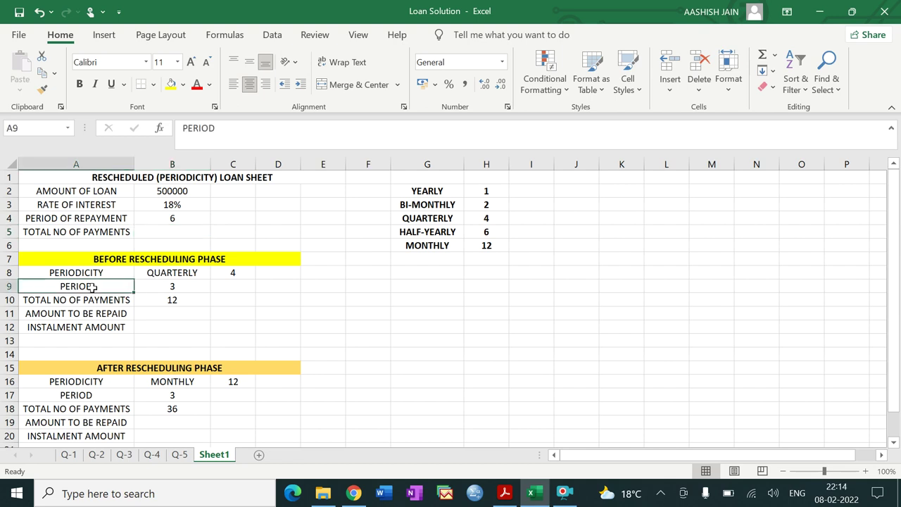
pyautogui.click(162, 287)
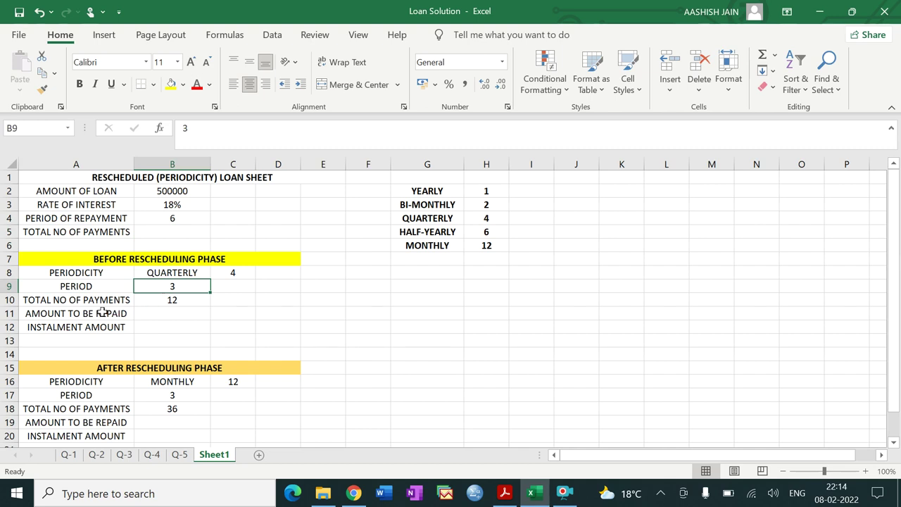
# Enter 60% as the before-rescheduling amount to be repaid in B11 and calculate its value in C11 with =B11*B2.
pyautogui.click(182, 317)
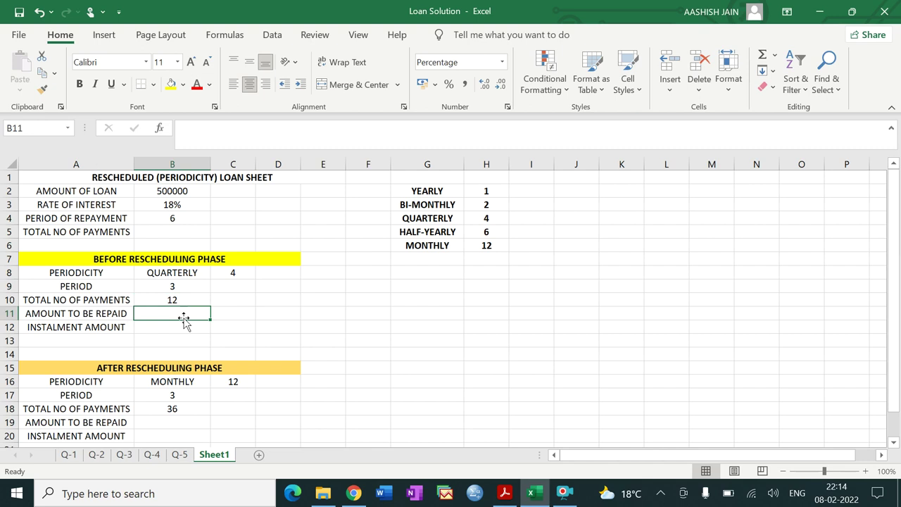
pyautogui.write('60')
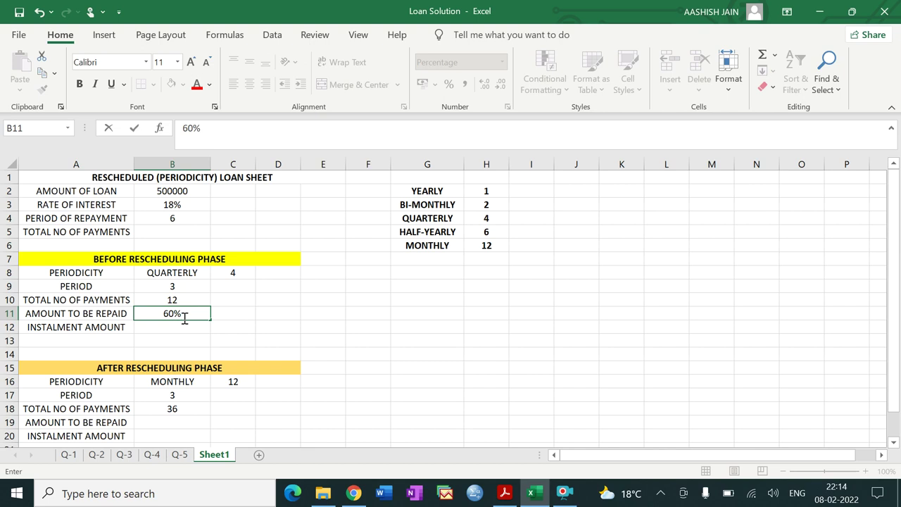
pyautogui.press('Tab')
pyautogui.write('=')
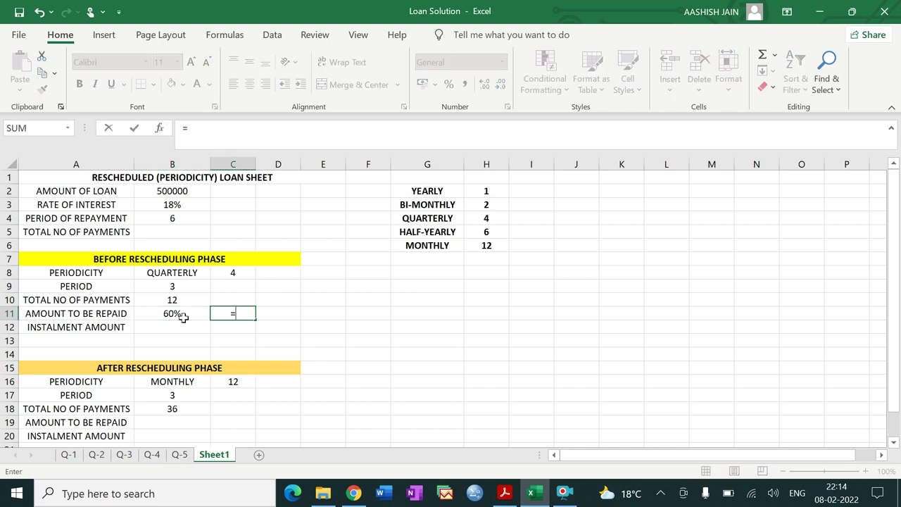
pyautogui.click(172, 314)
pyautogui.write('*')
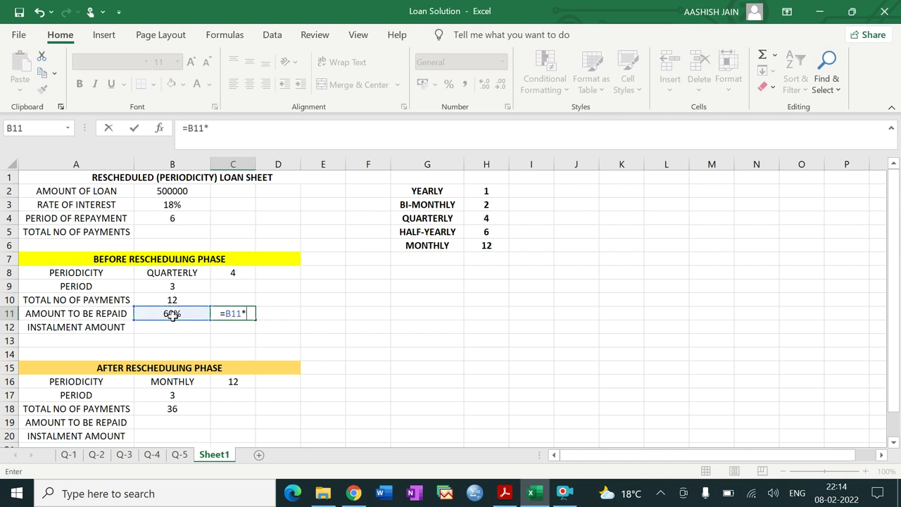
pyautogui.click(182, 190)
pyautogui.press('Return')
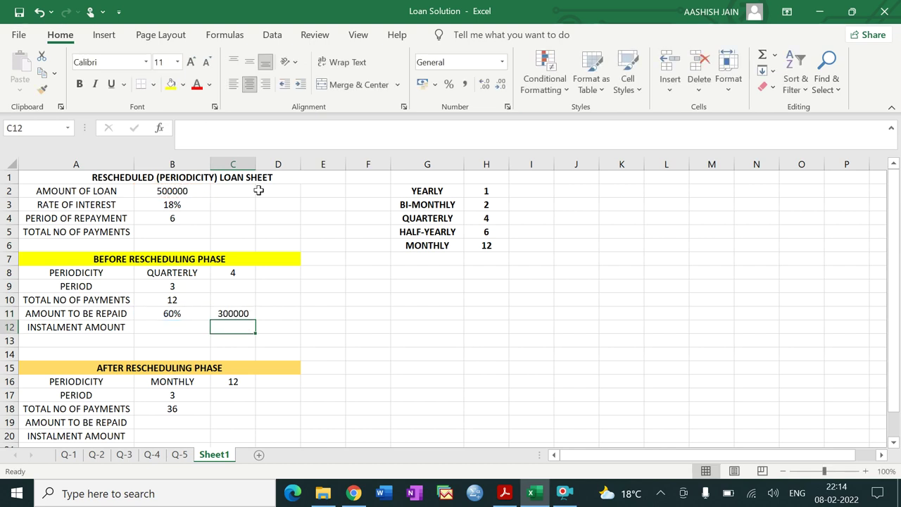
# Test the before-rescheduling periodicity in B8 with BI-MONTHLY and set it back to QUARTERLY.
pyautogui.click(441, 191)
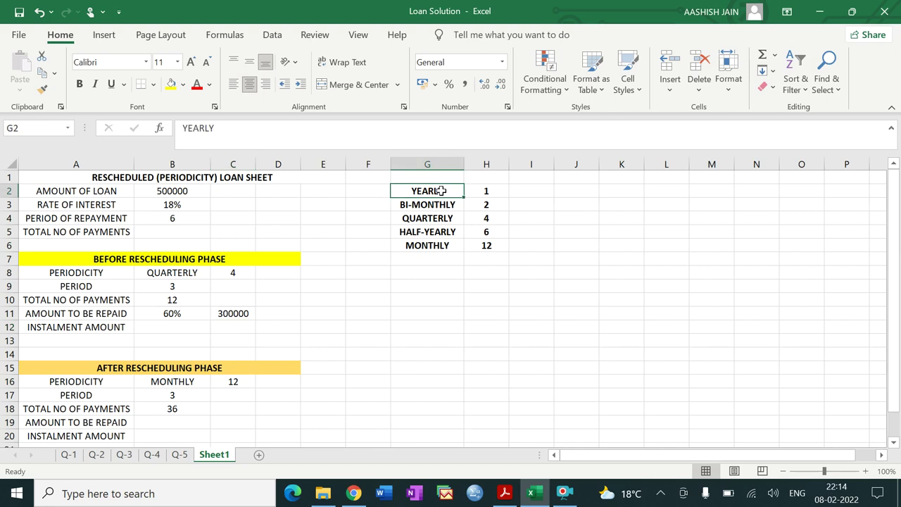
pyautogui.click(440, 246)
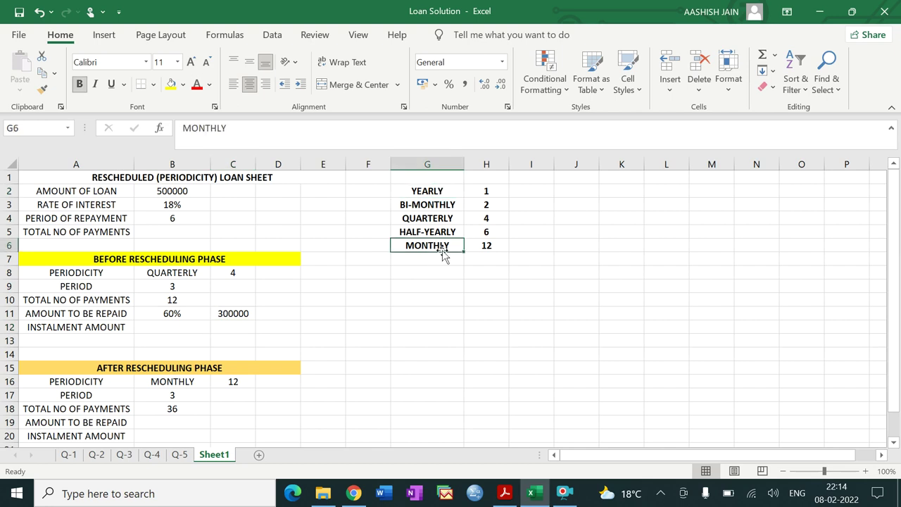
pyautogui.click(172, 273)
pyautogui.click(217, 272)
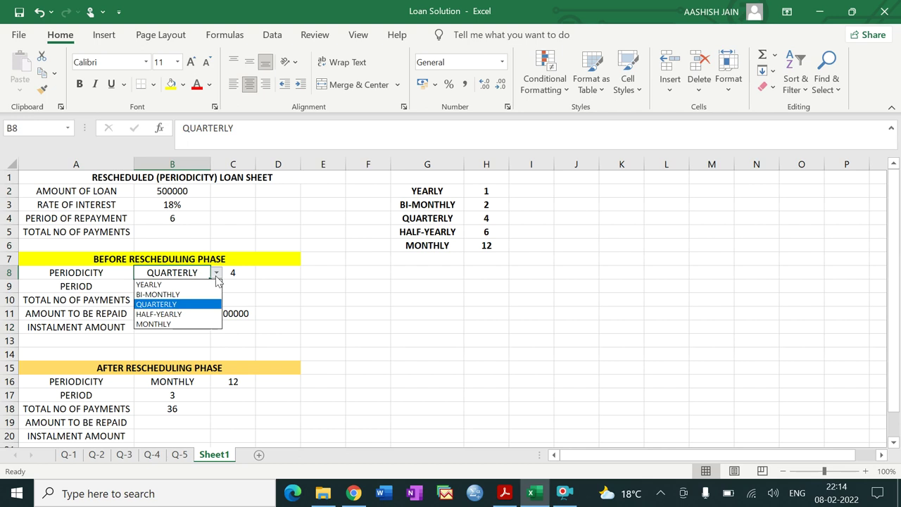
pyautogui.click(193, 294)
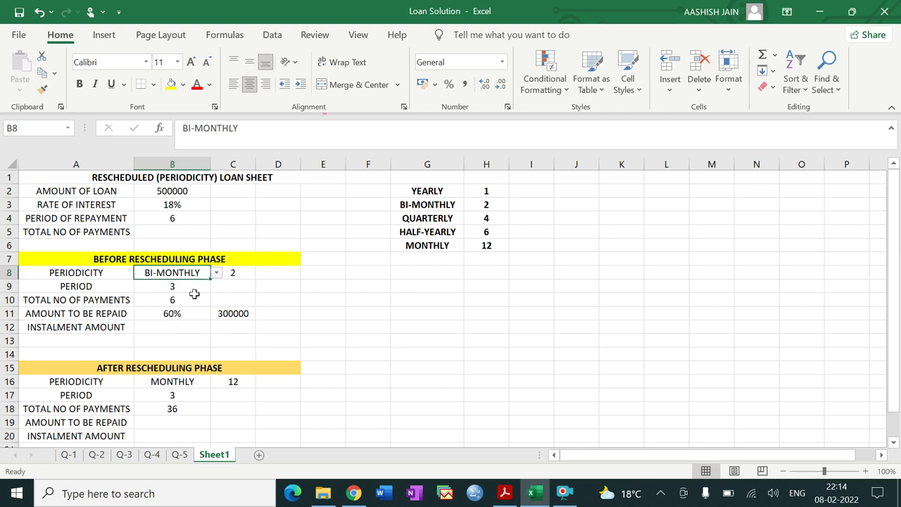
pyautogui.click(217, 273)
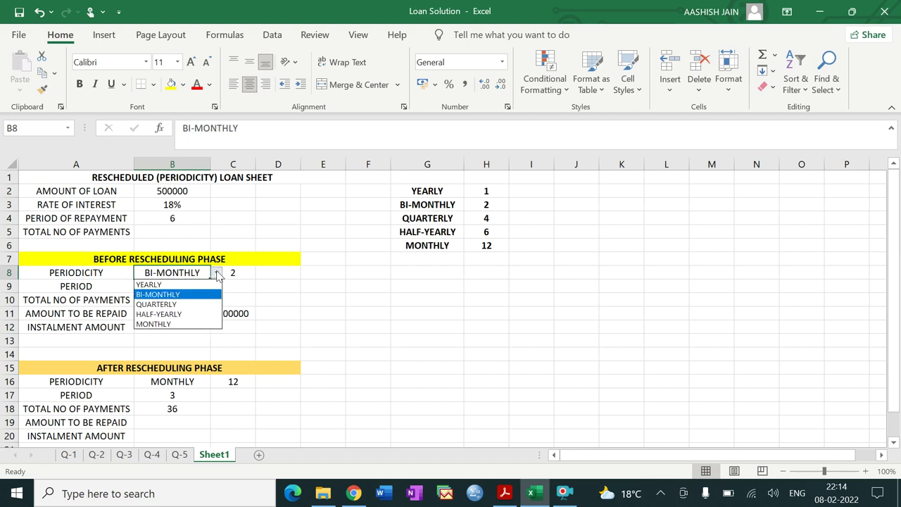
pyautogui.click(196, 303)
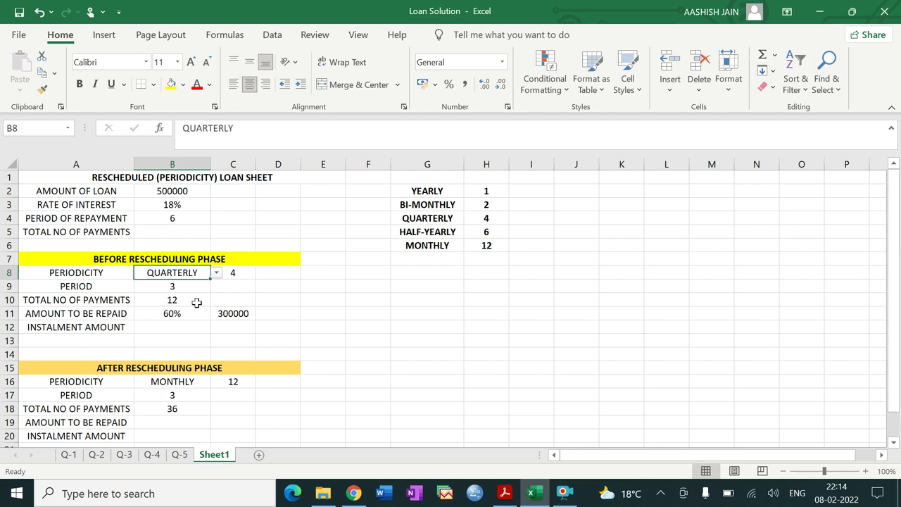
pyautogui.click(330, 297)
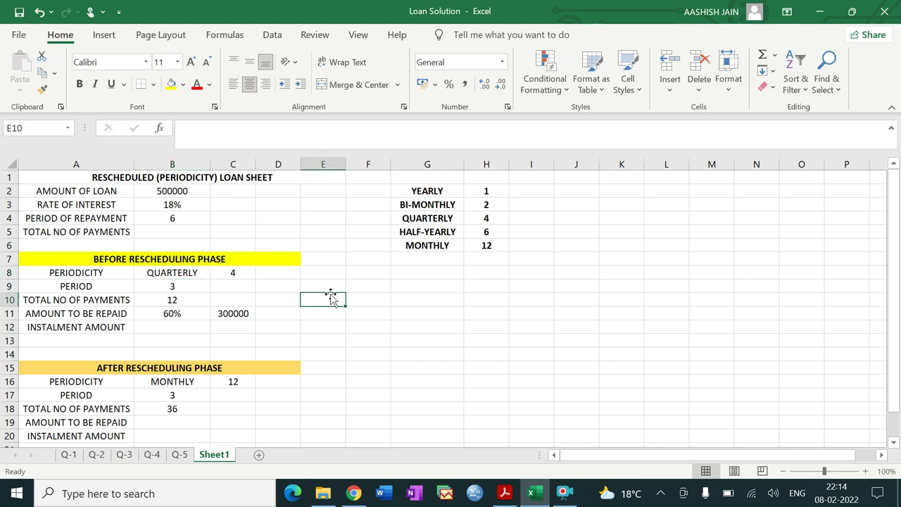
pyautogui.click(193, 267)
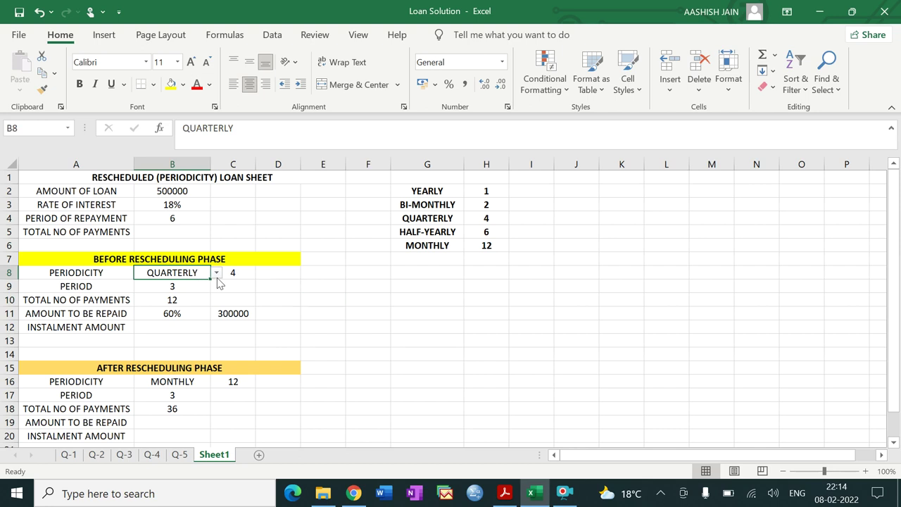
# Reread question 4 in Acrobat Reader and, back in Excel, inspect the after-rescheduling total number of payments formula.
pyautogui.click(505, 494)
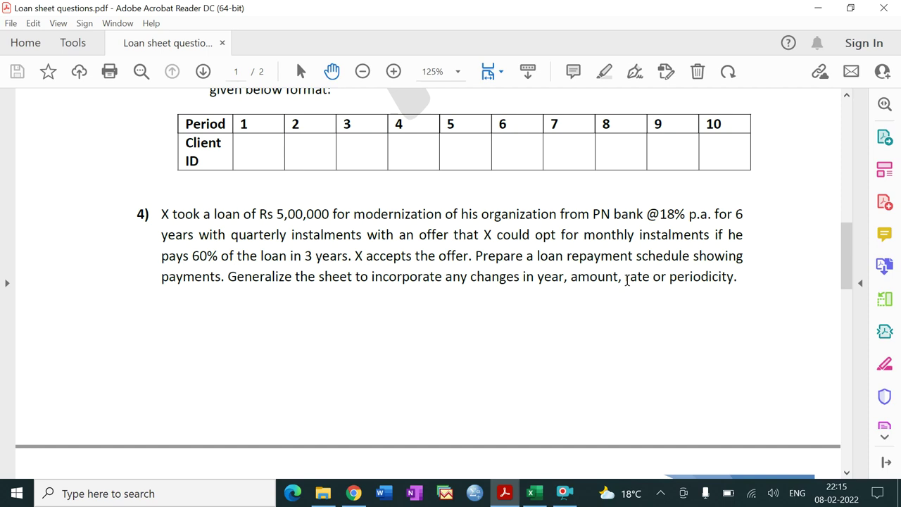
pyautogui.click(535, 495)
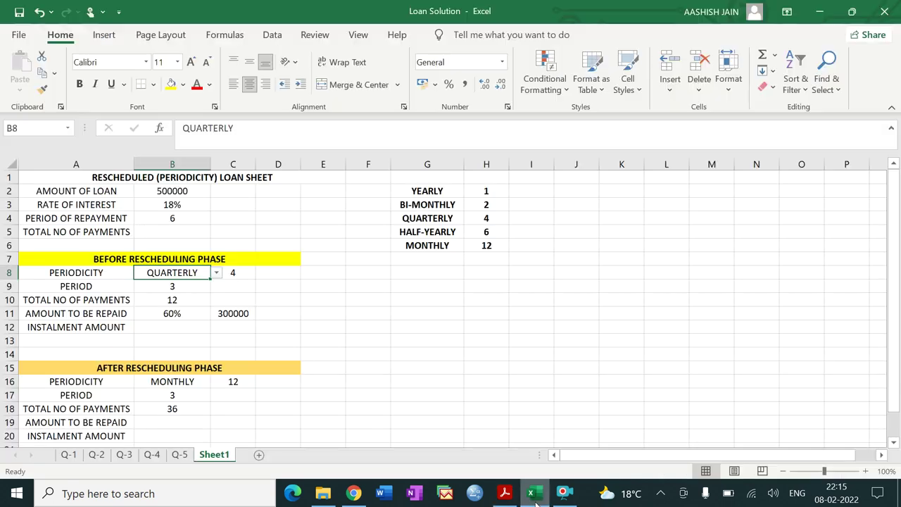
pyautogui.moveTo(897, 351); pyautogui.dragTo(897, 358)
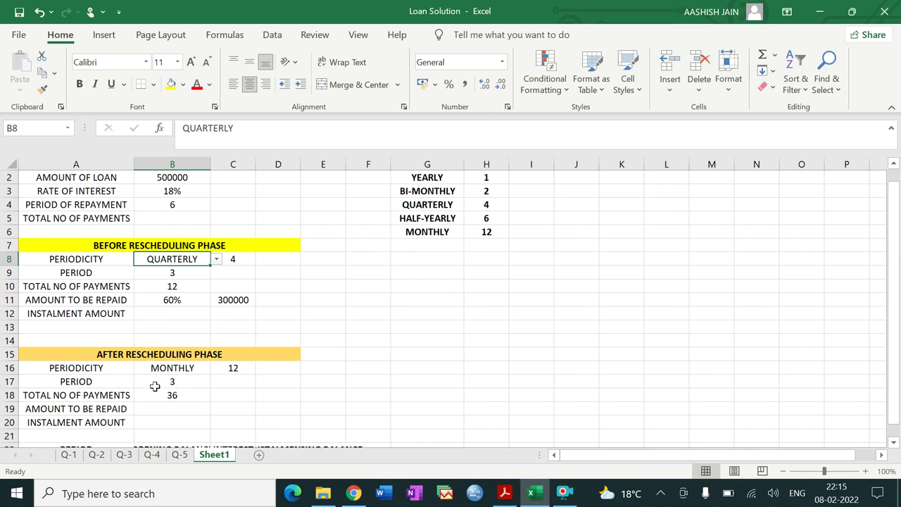
pyautogui.click(170, 334)
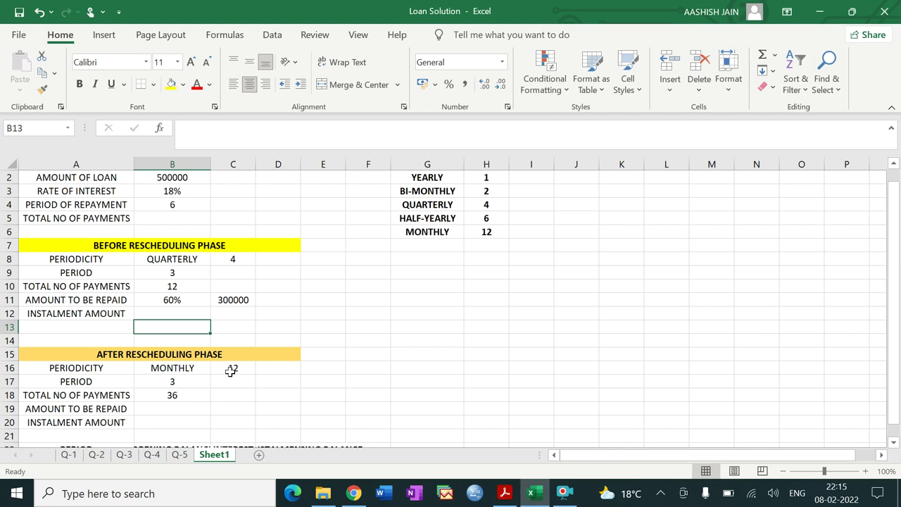
pyautogui.click(173, 397)
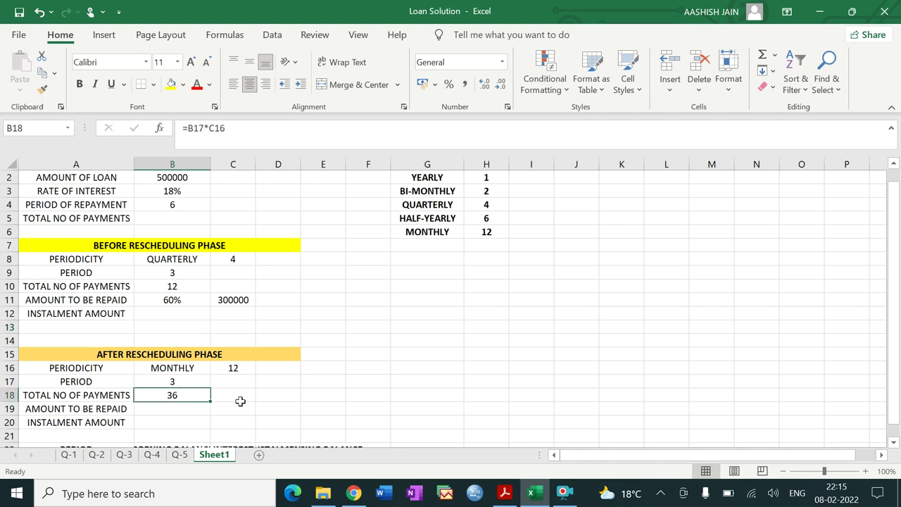
# Calculate the overall total number of payments in B5 by adding both phases with =B10+B18.
pyautogui.click(169, 218)
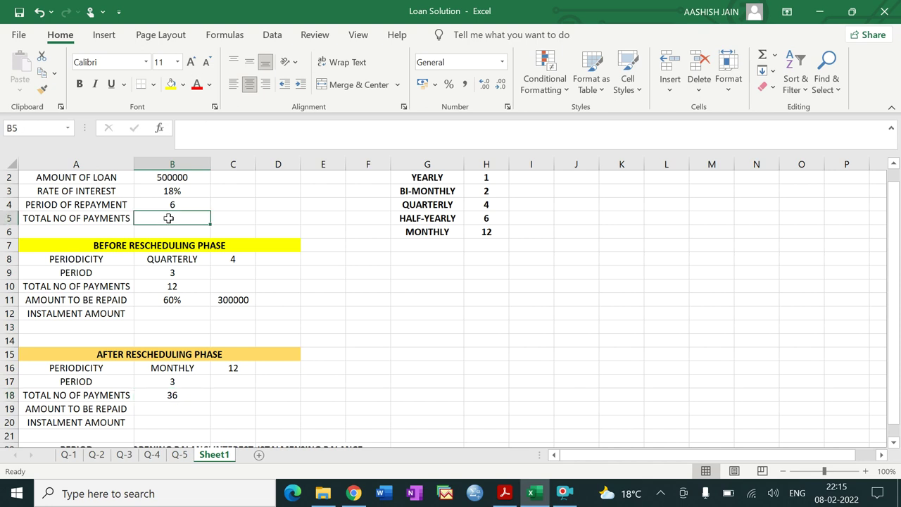
pyautogui.write('=')
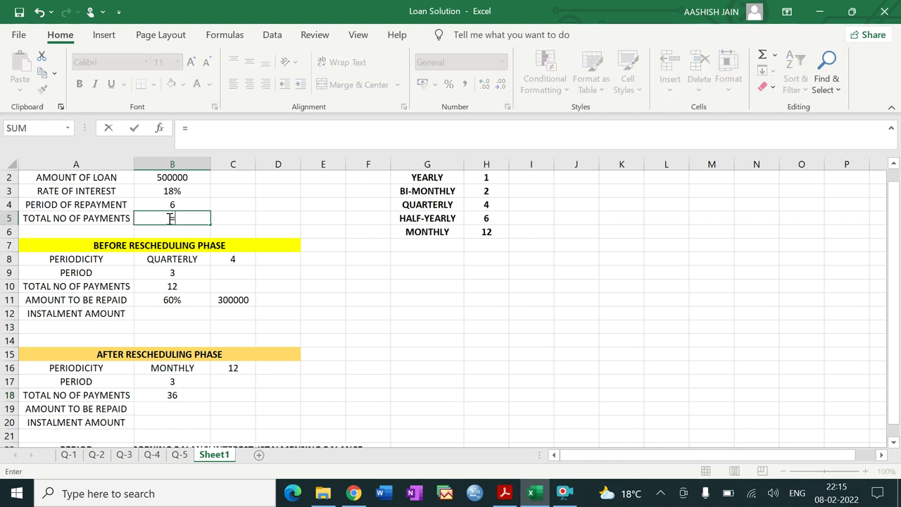
pyautogui.click(170, 285)
pyautogui.write('+')
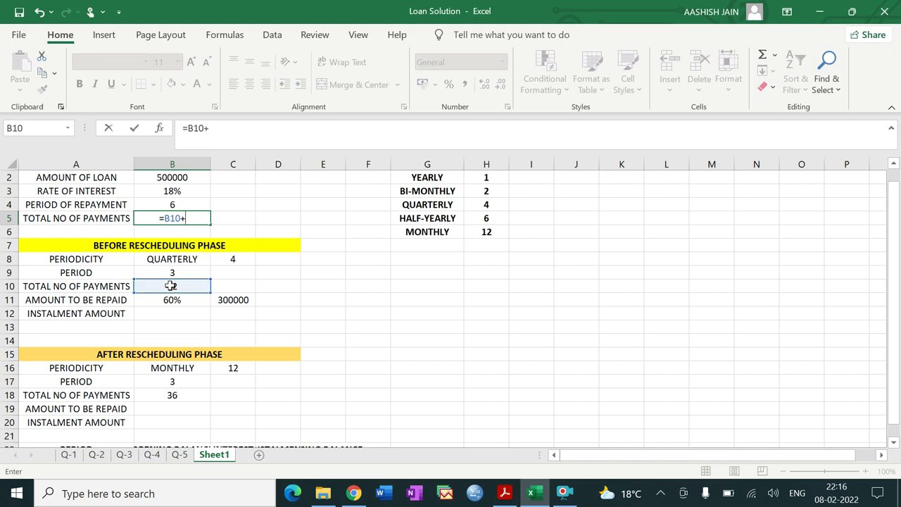
pyautogui.click(166, 396)
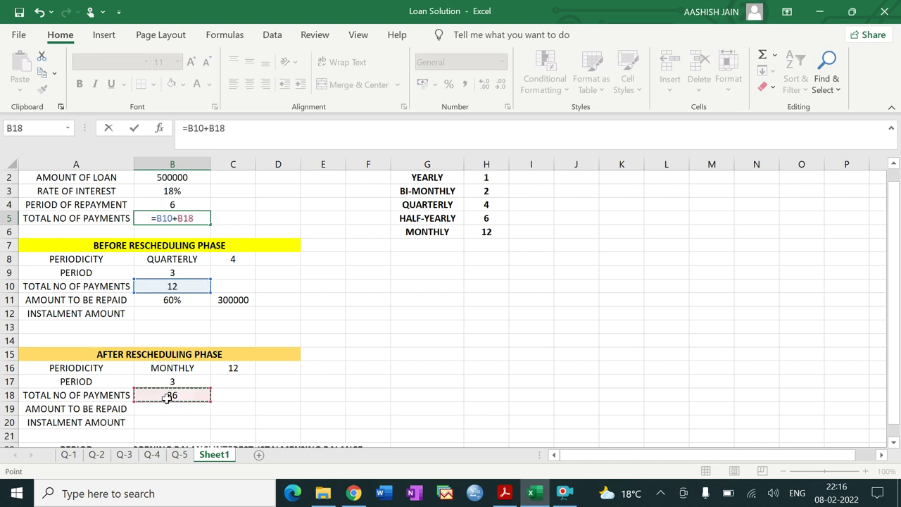
pyautogui.press('Return')
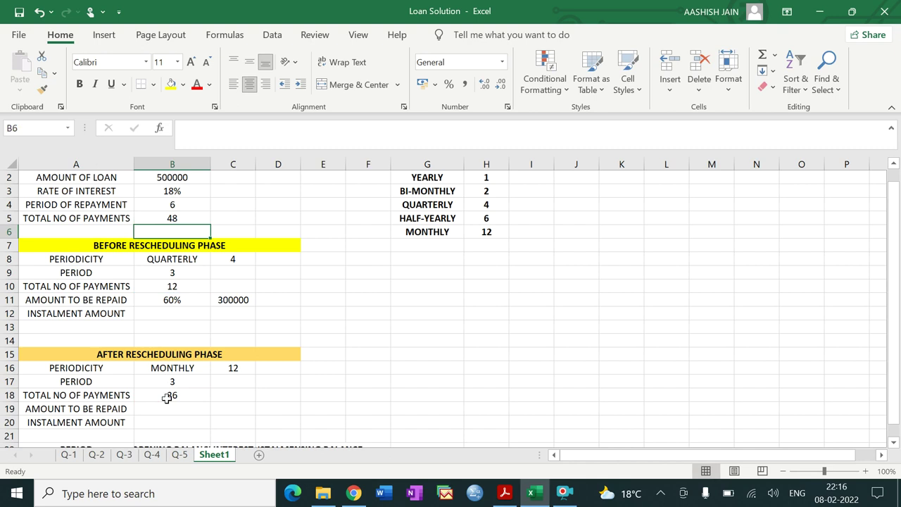
# Calculate the after-rescheduling amount to be repaid in B19 with =B2-C11.
pyautogui.click(366, 433)
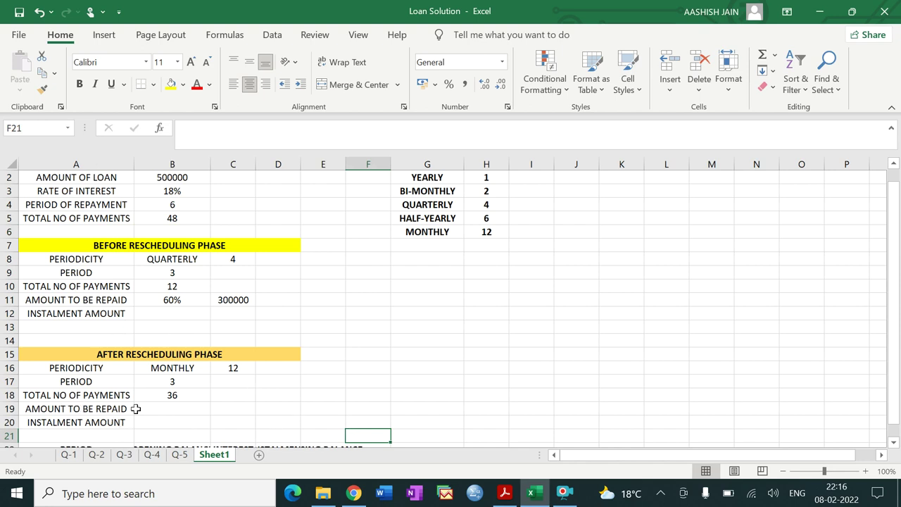
pyautogui.click(173, 408)
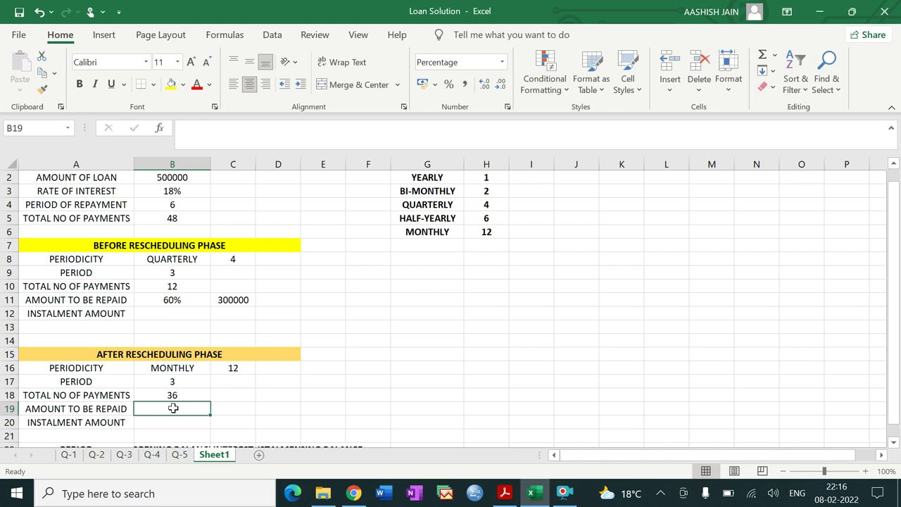
pyautogui.write('=')
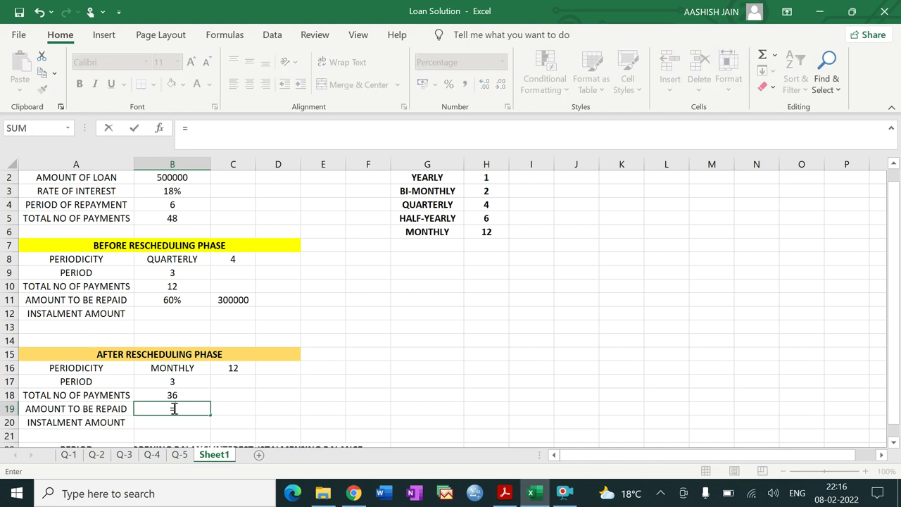
pyautogui.click(172, 178)
pyautogui.write('-')
pyautogui.click(226, 300)
pyautogui.hotkey('ctrl', 'Return')
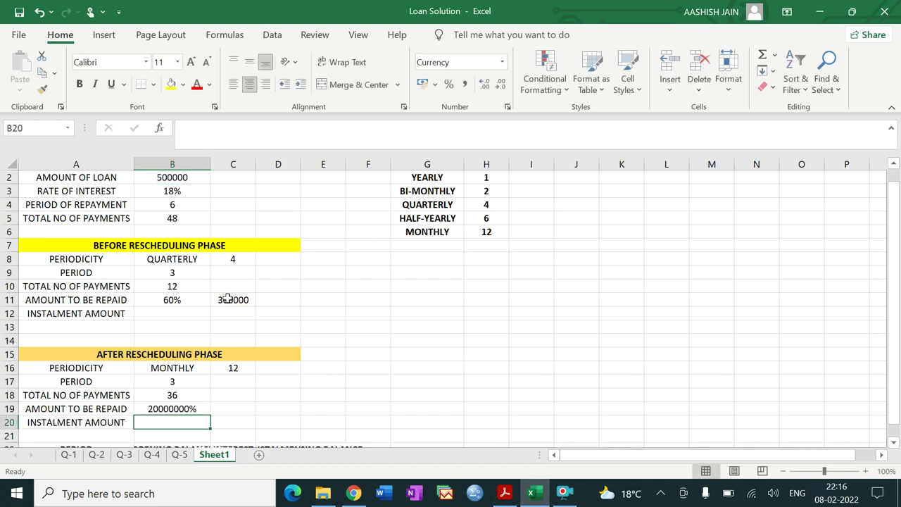
# Format the after-rescheduling amount in B19 as Number with two decimals and the 1000 separator.
pyautogui.click(184, 409)
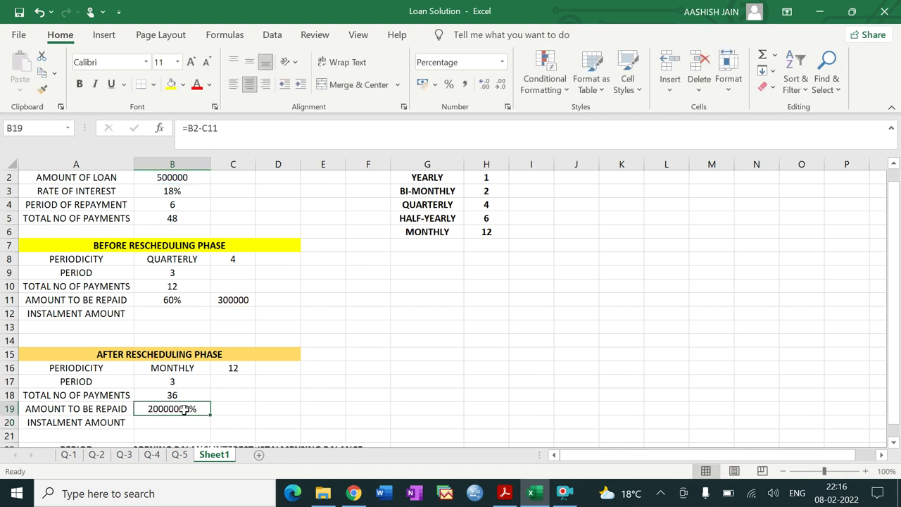
pyautogui.click(451, 86)
pyautogui.click(463, 89)
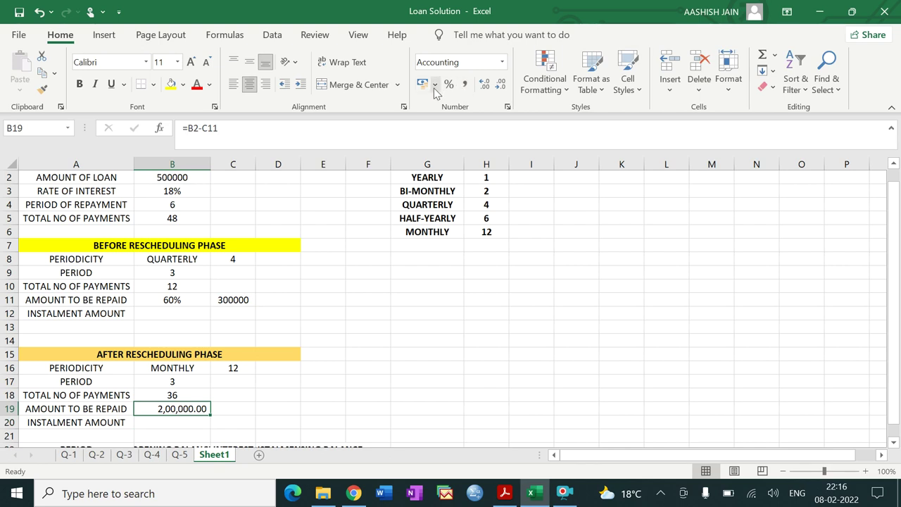
pyautogui.click(435, 86)
pyautogui.click(435, 85)
pyautogui.click(508, 107)
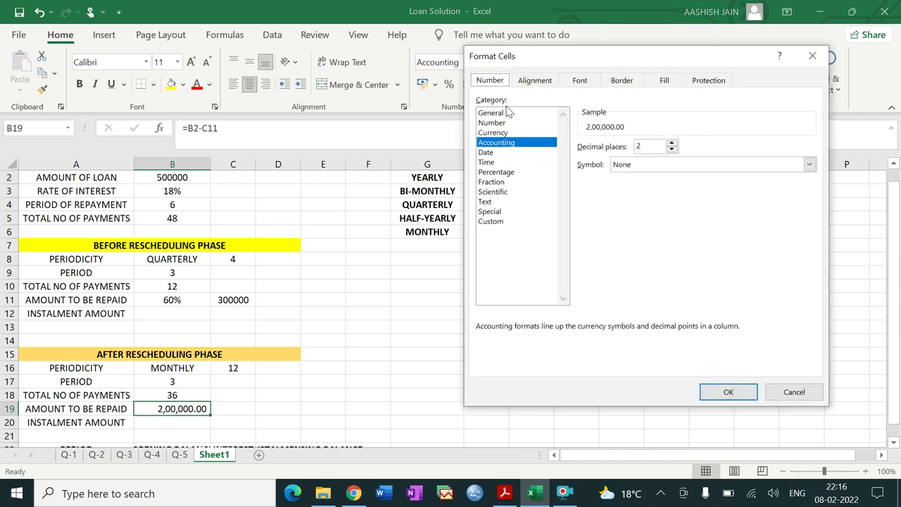
pyautogui.click(502, 122)
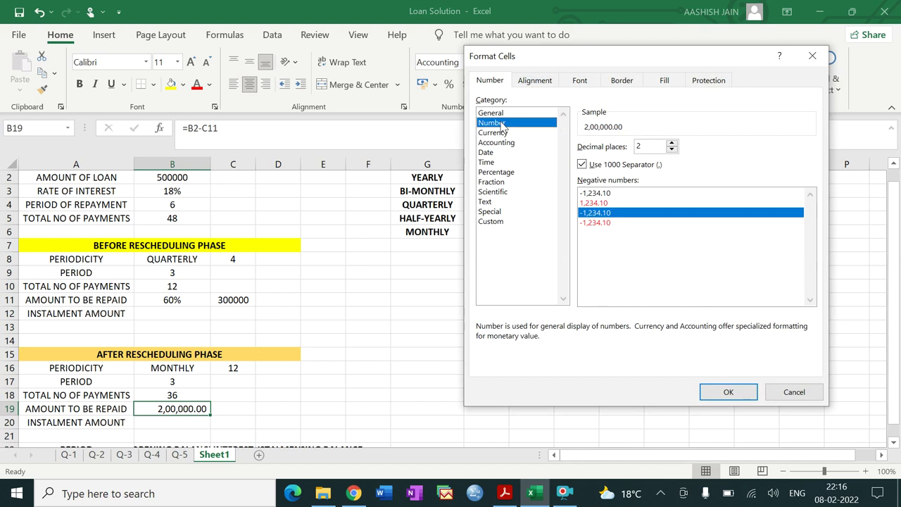
pyautogui.click(711, 388)
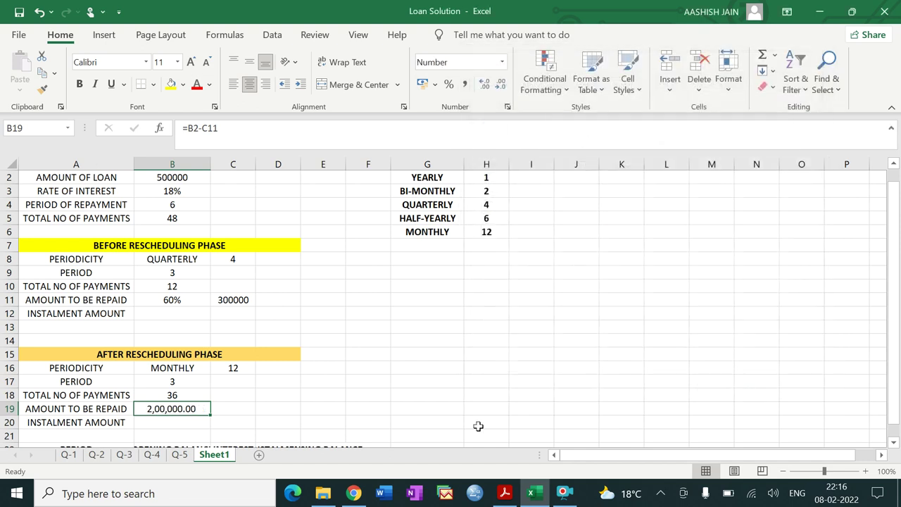
# Reduce the after-rescheduling amount in B19 to zero decimal places.
pyautogui.click(450, 424)
pyautogui.click(191, 409)
pyautogui.click(336, 407)
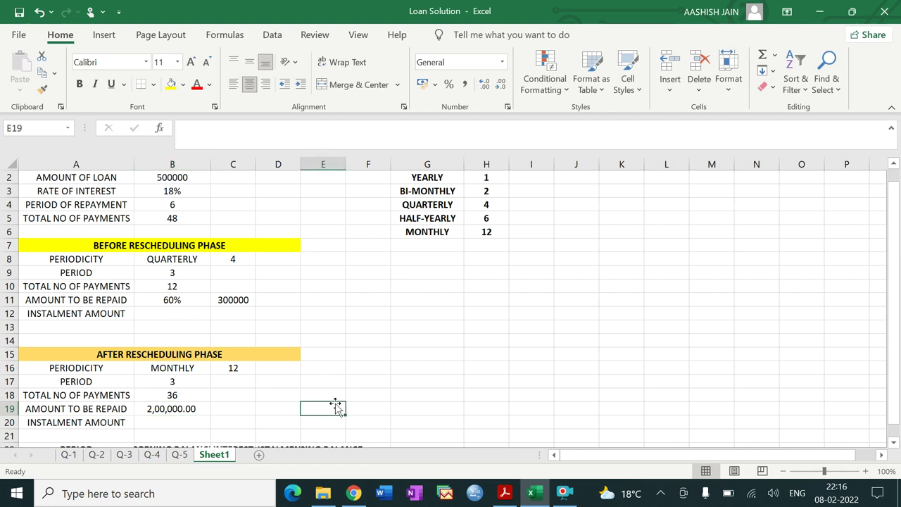
pyautogui.click(199, 408)
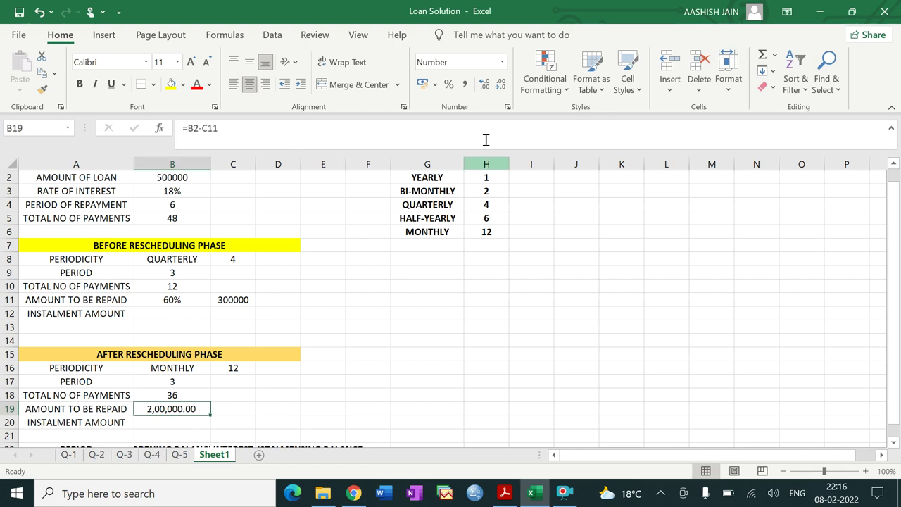
pyautogui.click(502, 84)
pyautogui.click(501, 84)
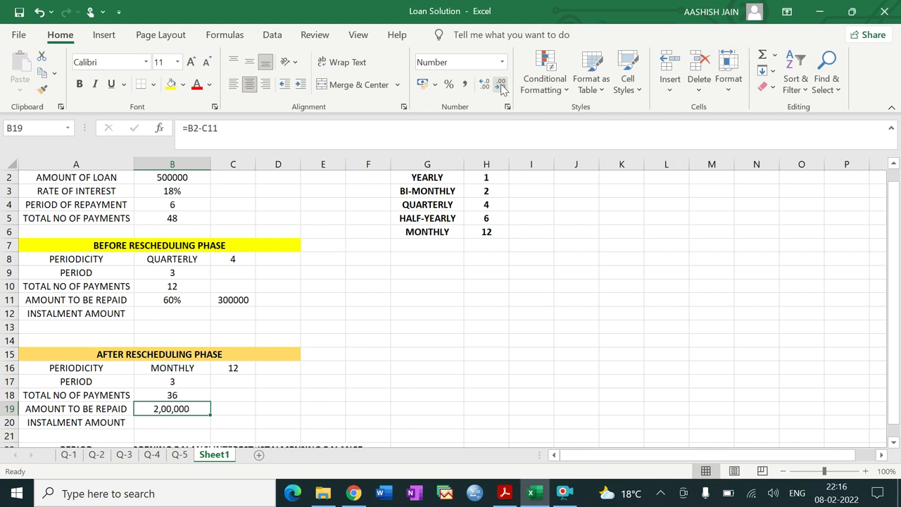
pyautogui.click(393, 381)
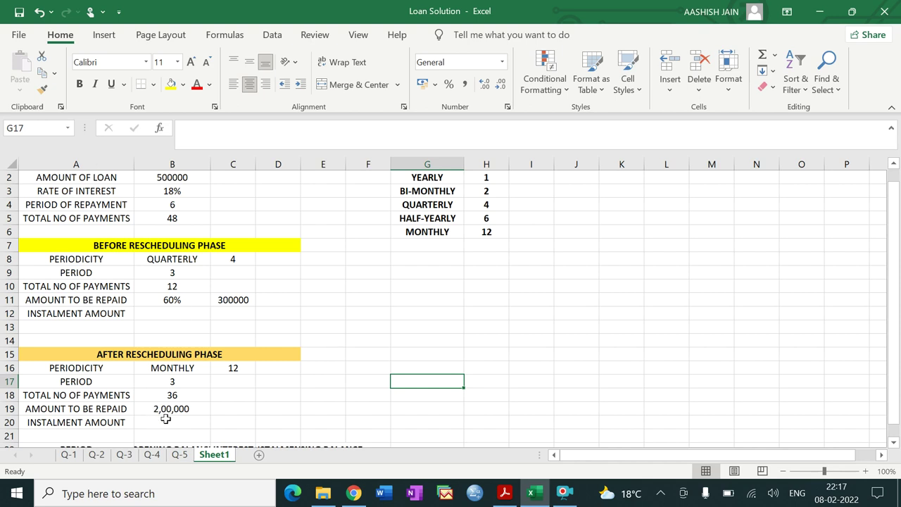
# Begin a PMT formula for the before-rescheduling instalment in B12 with B3/C8 as the rate and B5 as the number of payments.
pyautogui.click(177, 313)
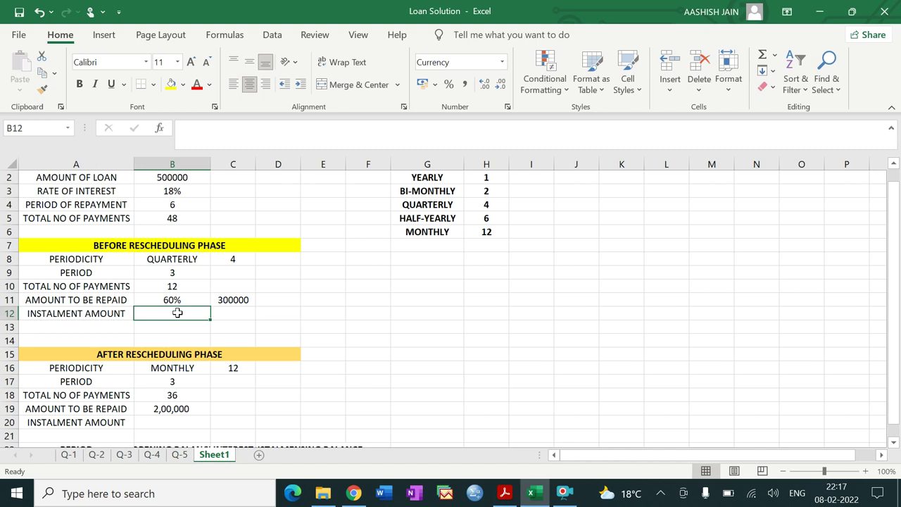
pyautogui.write('=')
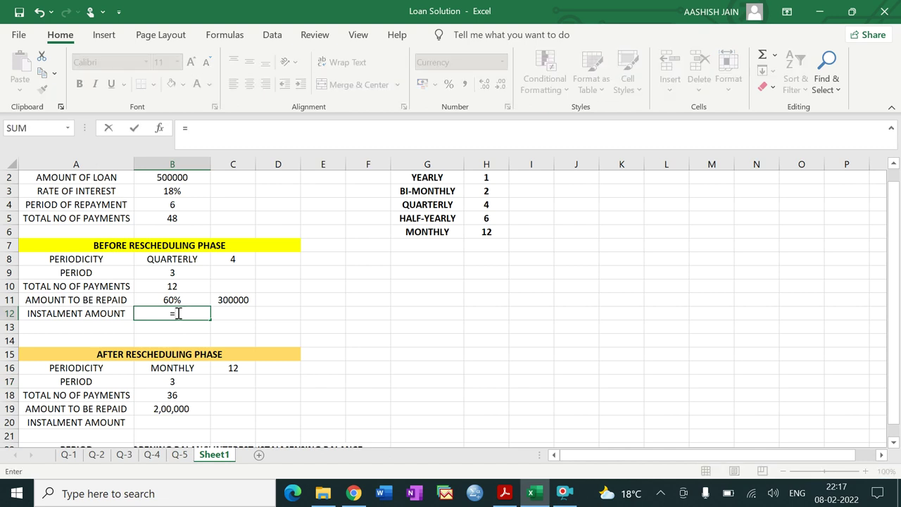
pyautogui.write('PMT')
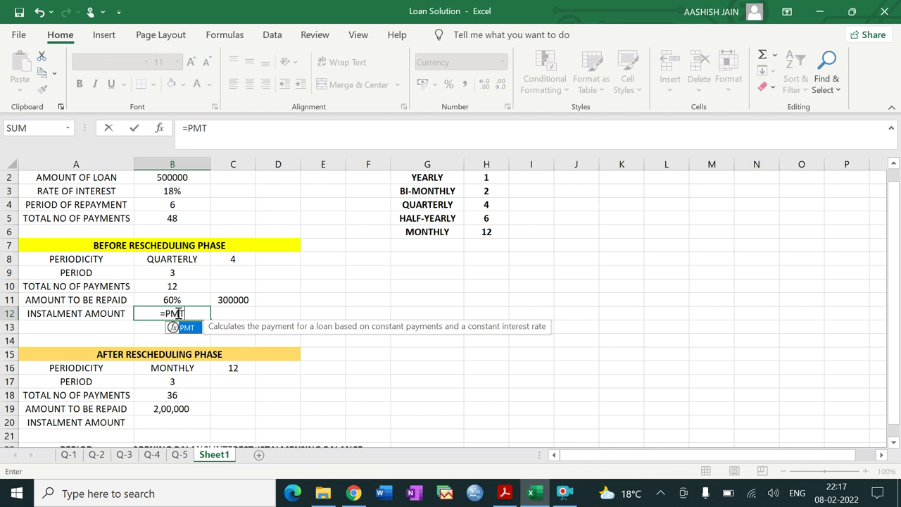
pyautogui.write('(')
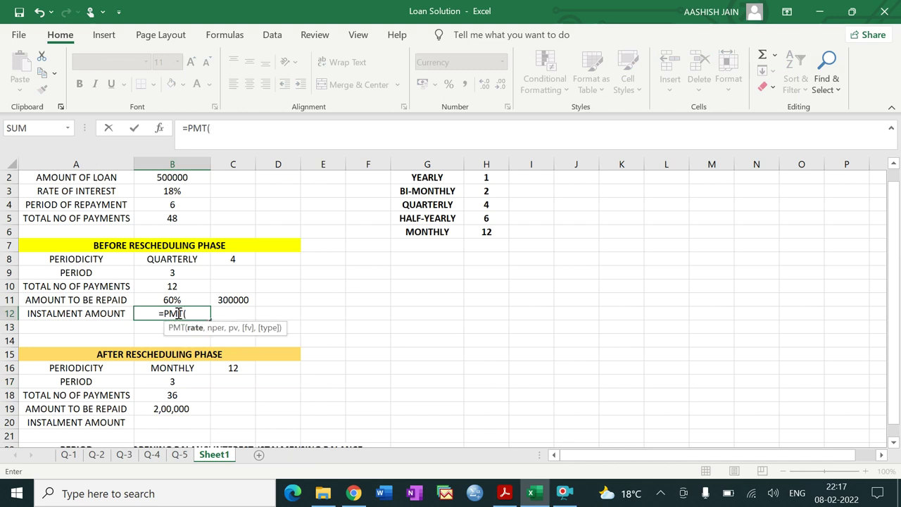
pyautogui.click(174, 191)
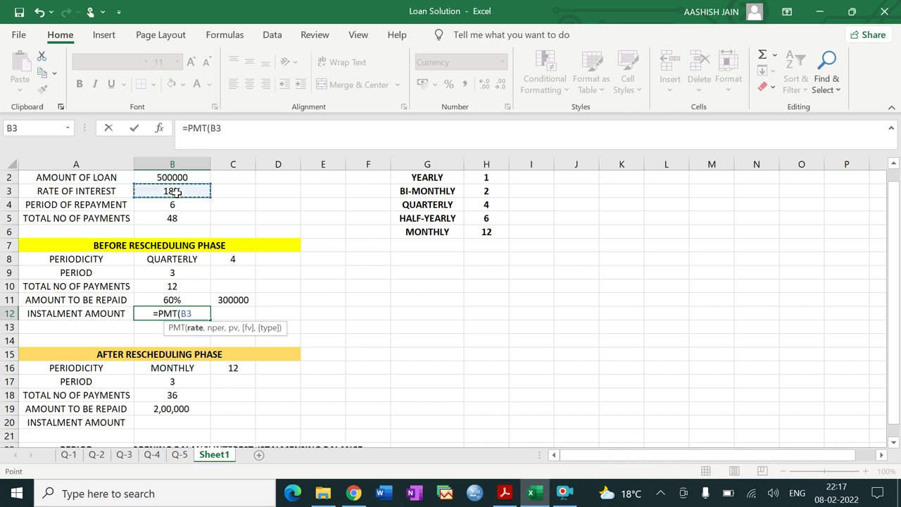
pyautogui.write('/')
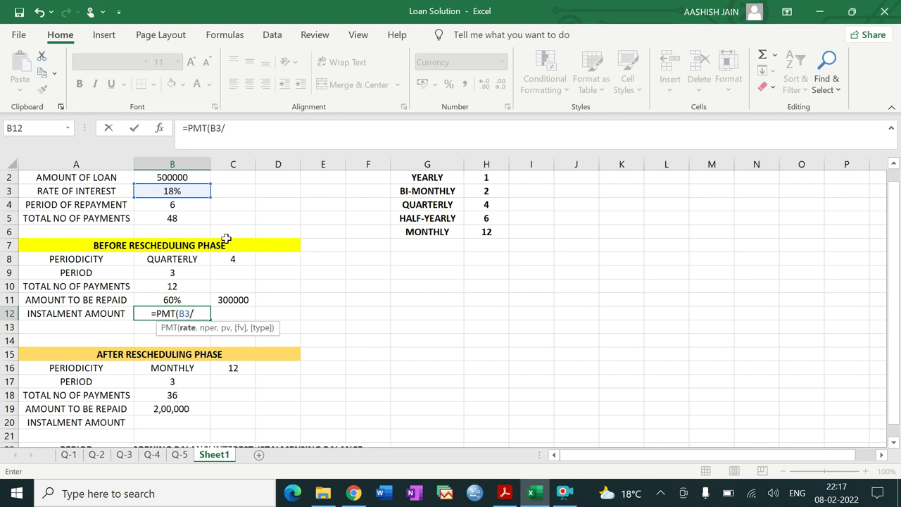
pyautogui.click(235, 260)
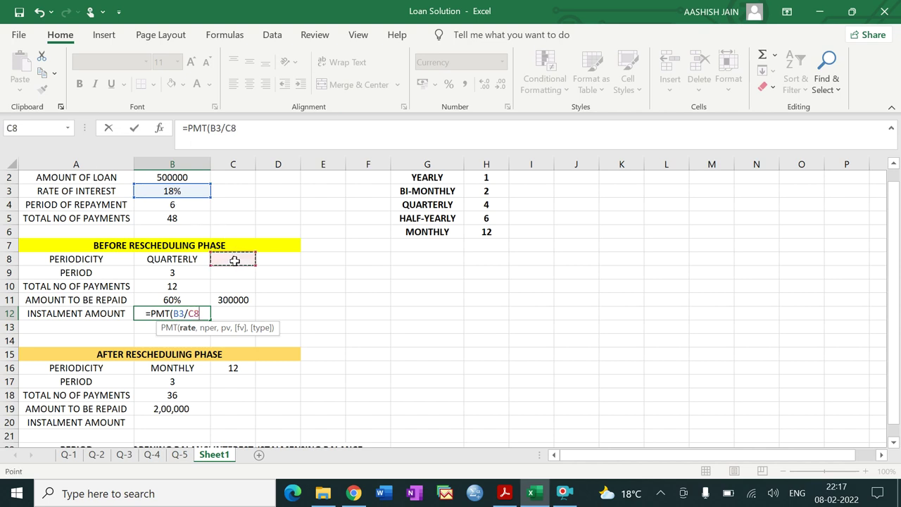
pyautogui.write(',')
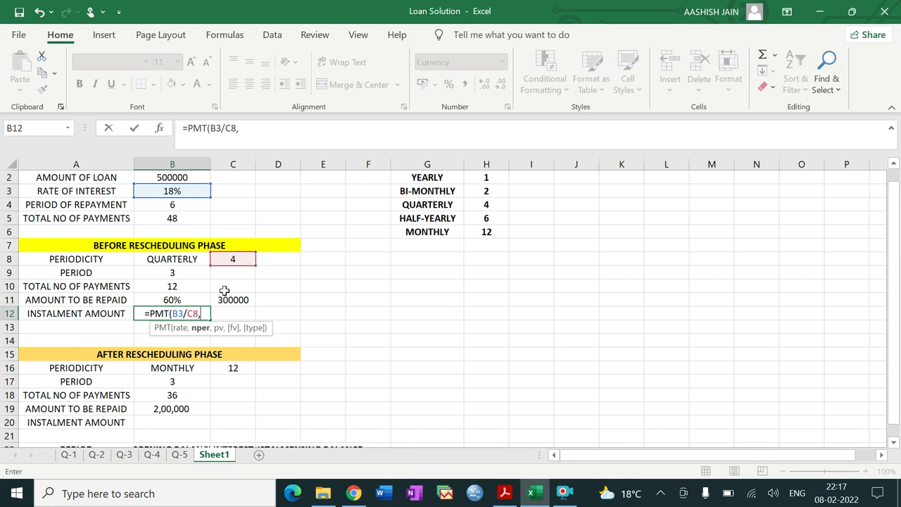
pyautogui.click(173, 220)
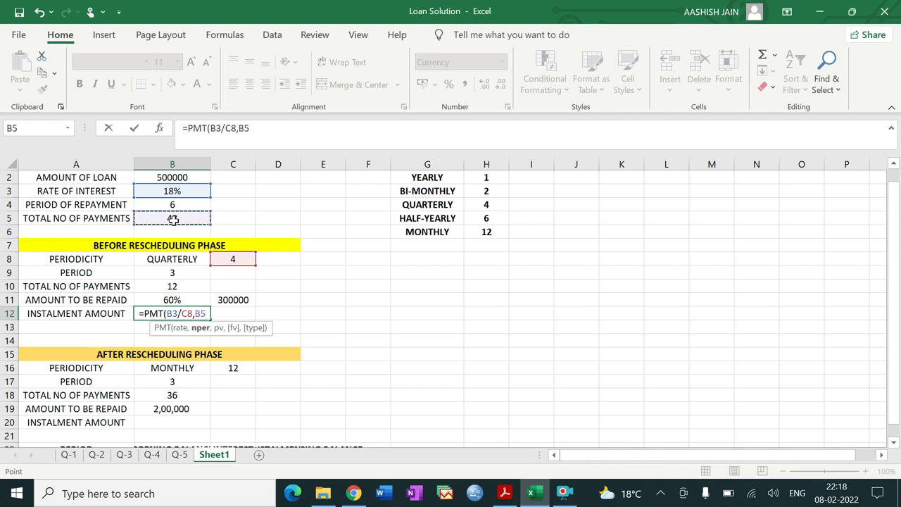
pyautogui.write(',')
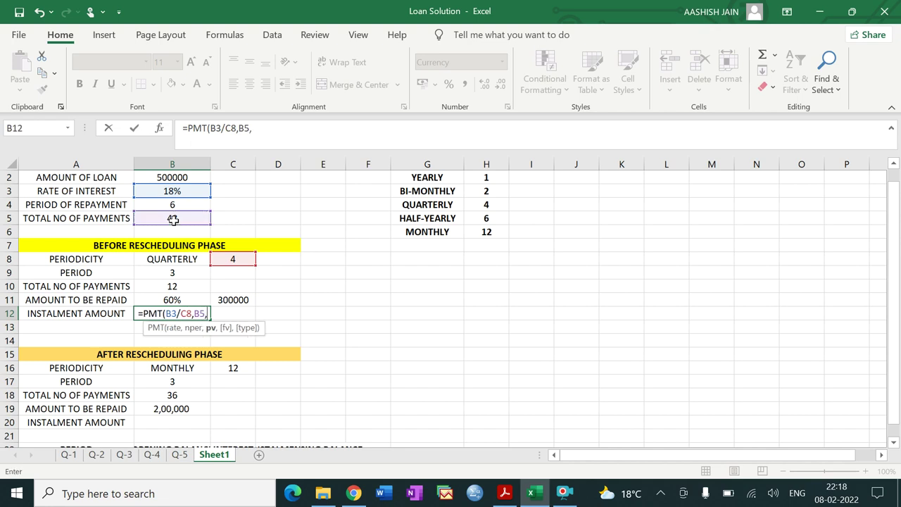
# Complete the B12 PMT formula with -B2 as present value and B2-C11 as future value.
pyautogui.write('-')
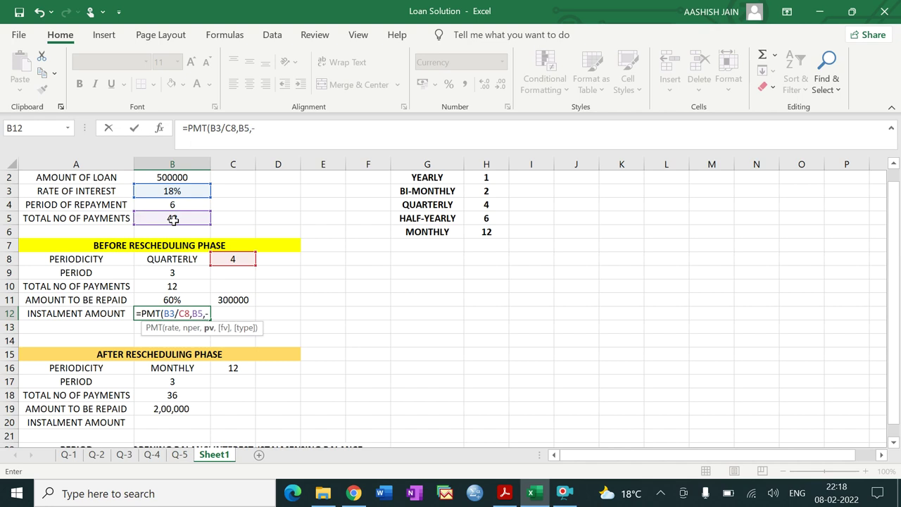
pyautogui.click(172, 178)
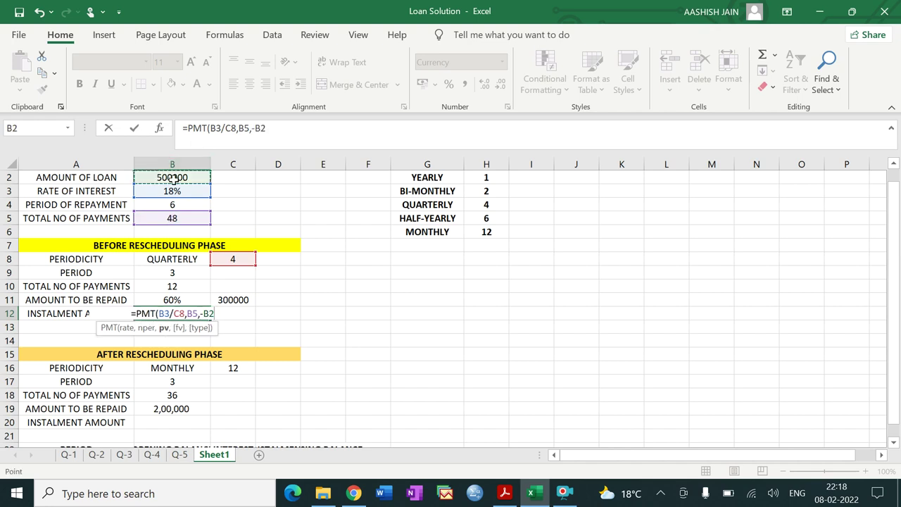
pyautogui.write(',')
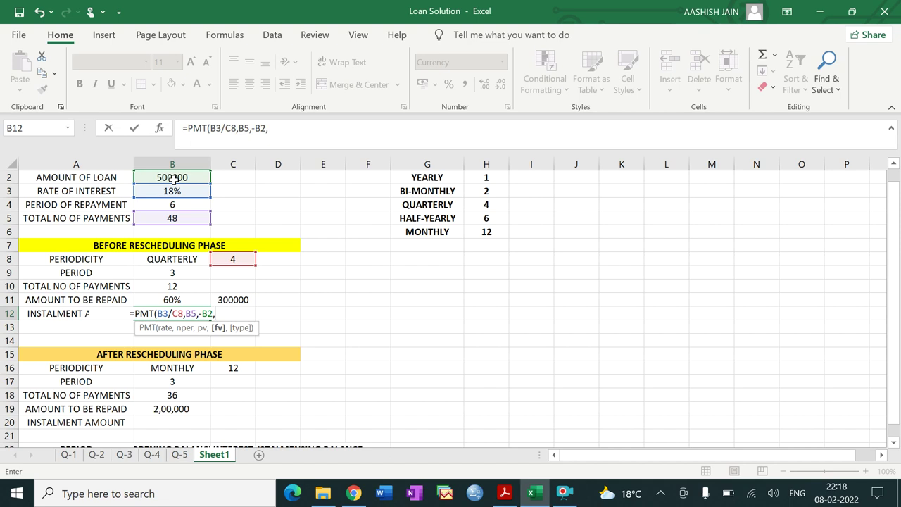
pyautogui.click(174, 179)
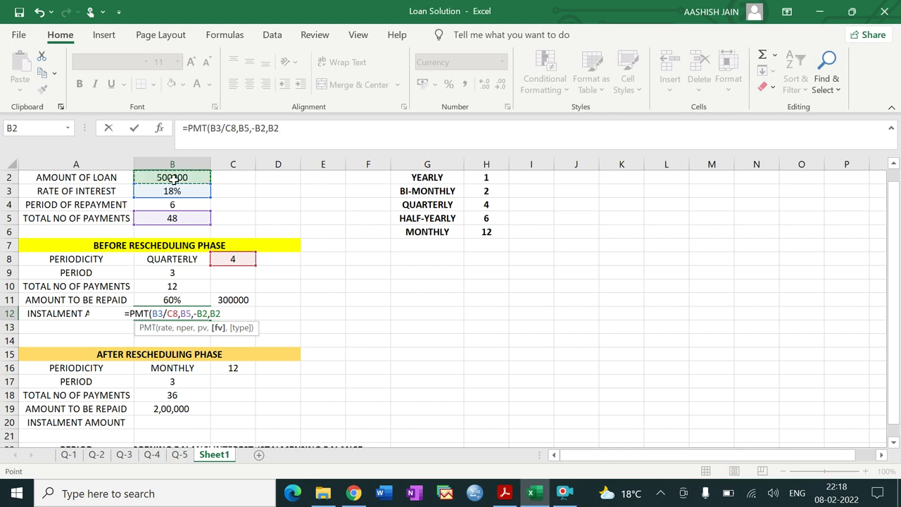
pyautogui.write('-')
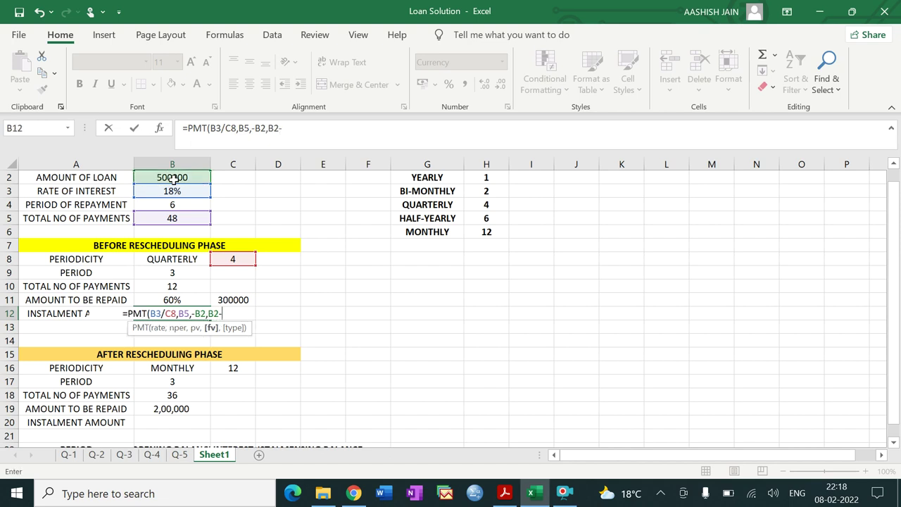
pyautogui.click(234, 300)
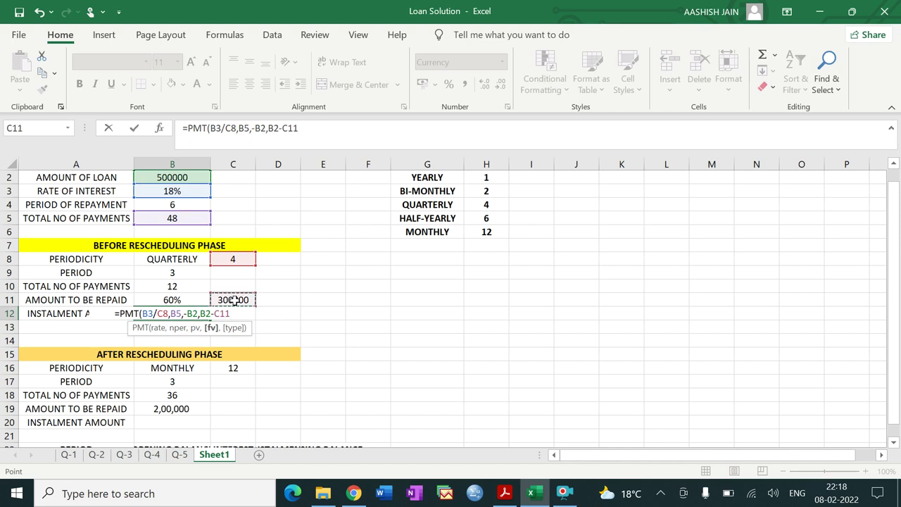
pyautogui.write(')')
pyautogui.press('Return')
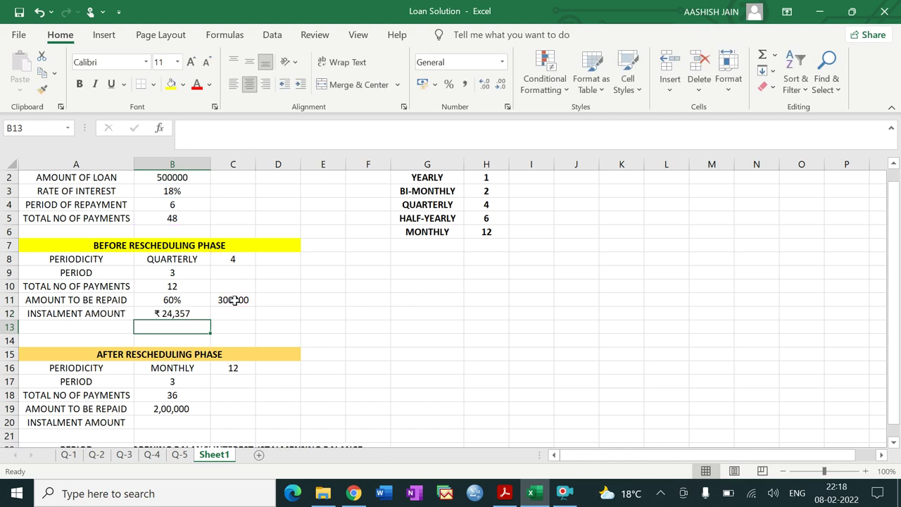
pyautogui.click(561, 489)
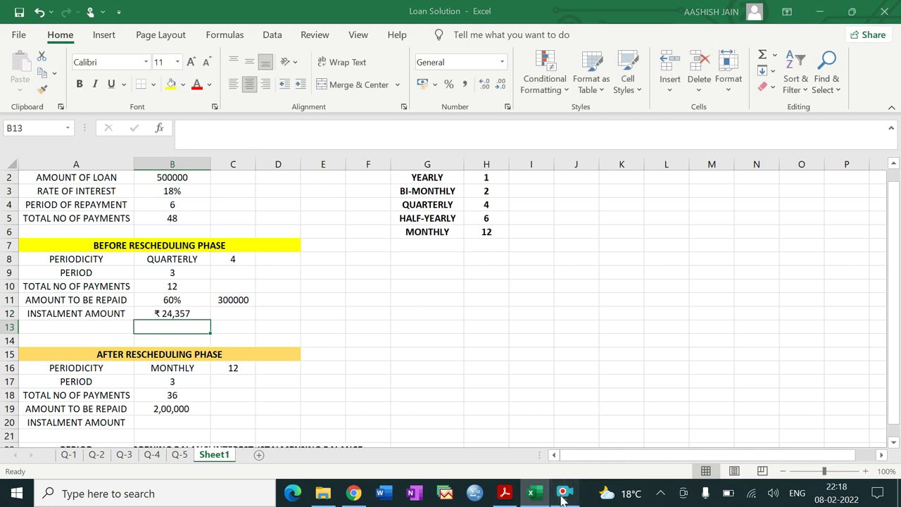
pyautogui.press('Up')
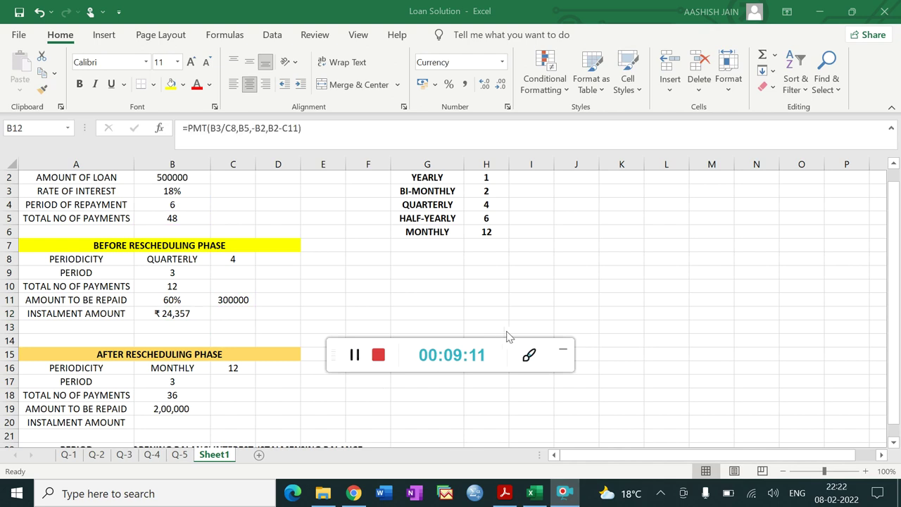
pyautogui.click(565, 352)
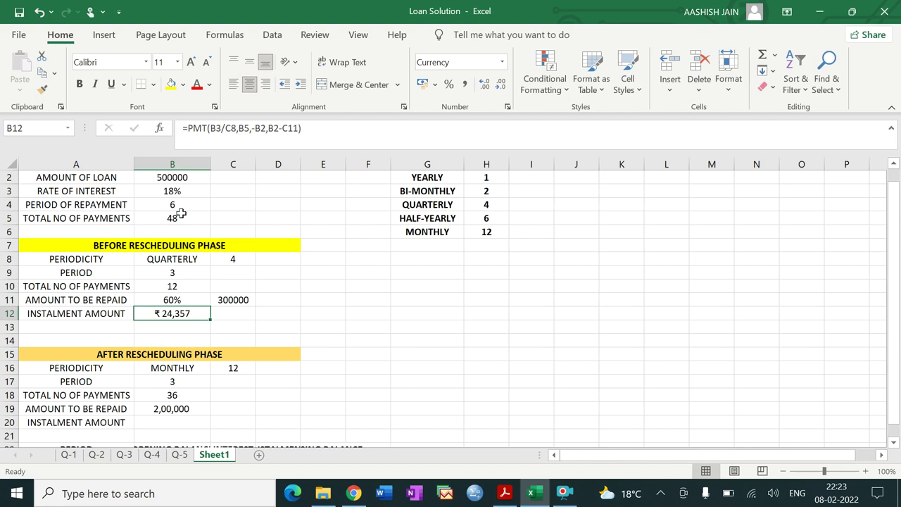
# Change the number-of-payments argument in the B12 PMT formula to B10.
pyautogui.click(248, 131)
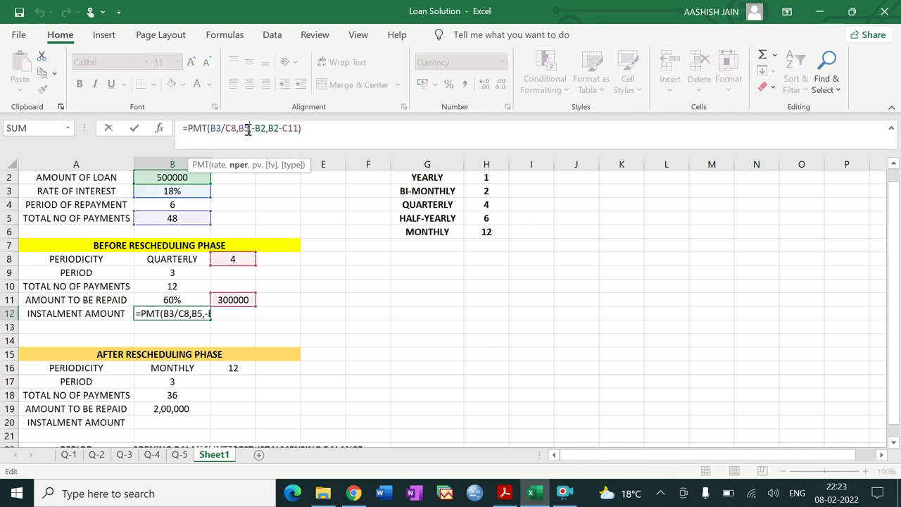
pyautogui.press('BackSpace')
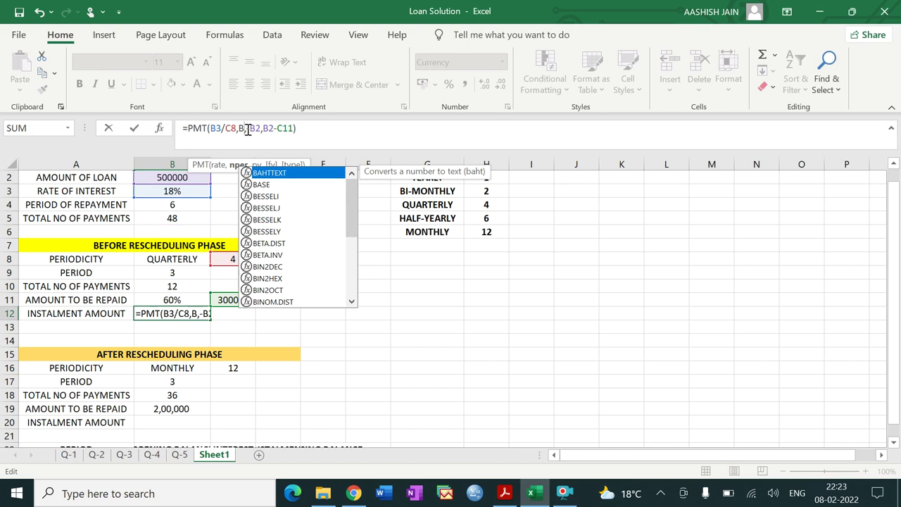
pyautogui.press('BackSpace')
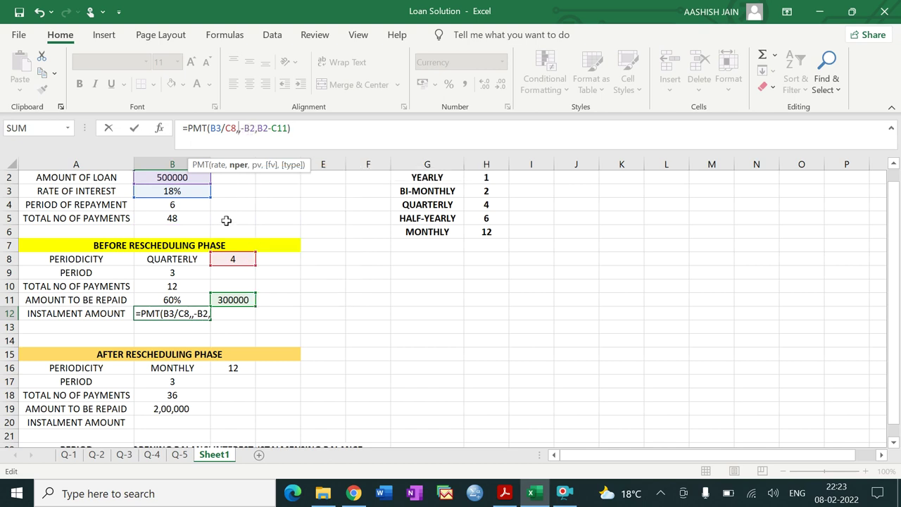
pyautogui.click(177, 286)
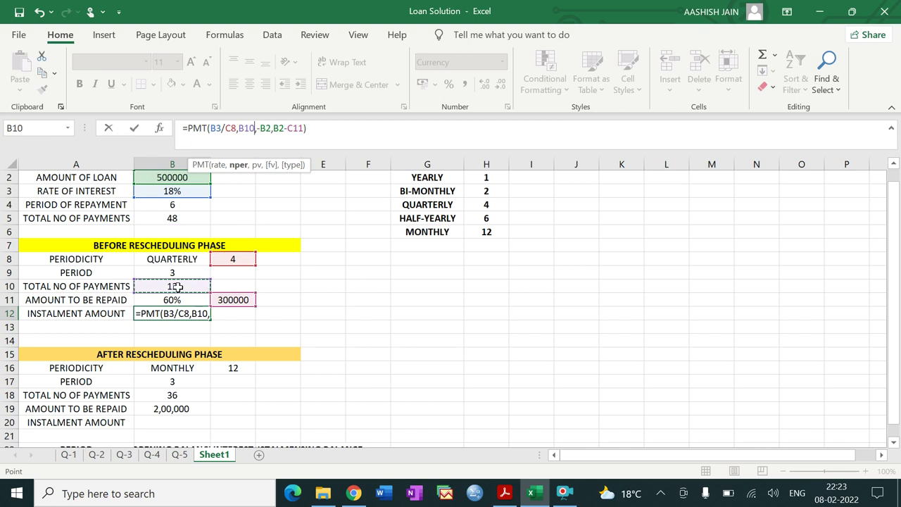
pyautogui.click(320, 127)
pyautogui.press('Return')
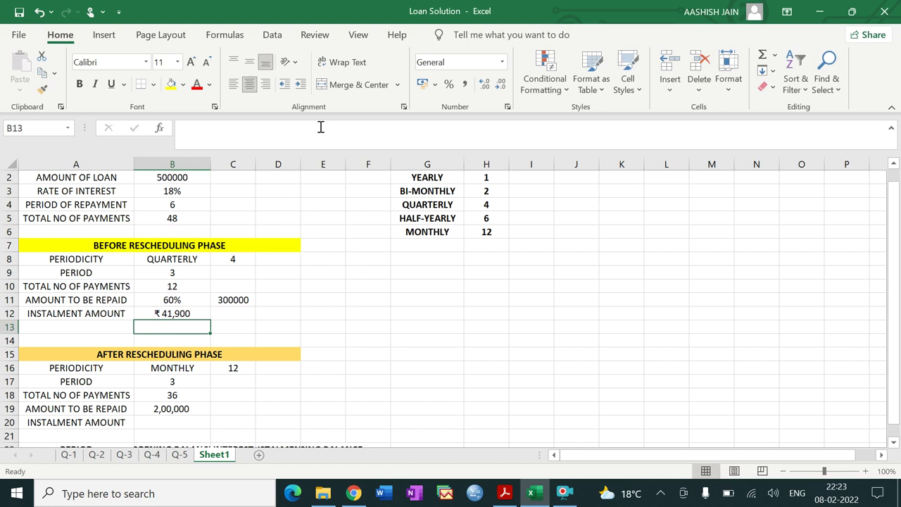
pyautogui.click(324, 393)
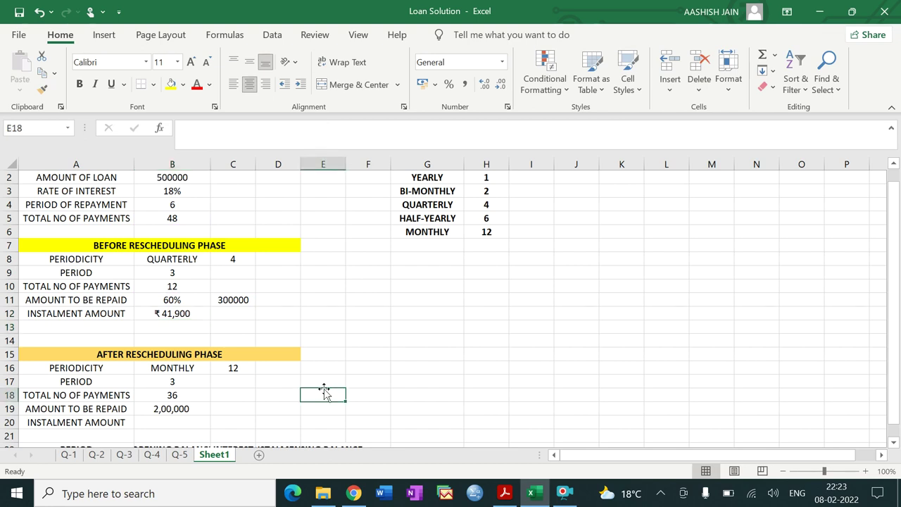
# Begin a PMT formula for the after-rescheduling instalment in B20 with B3/C16 as the rate.
pyautogui.click(189, 421)
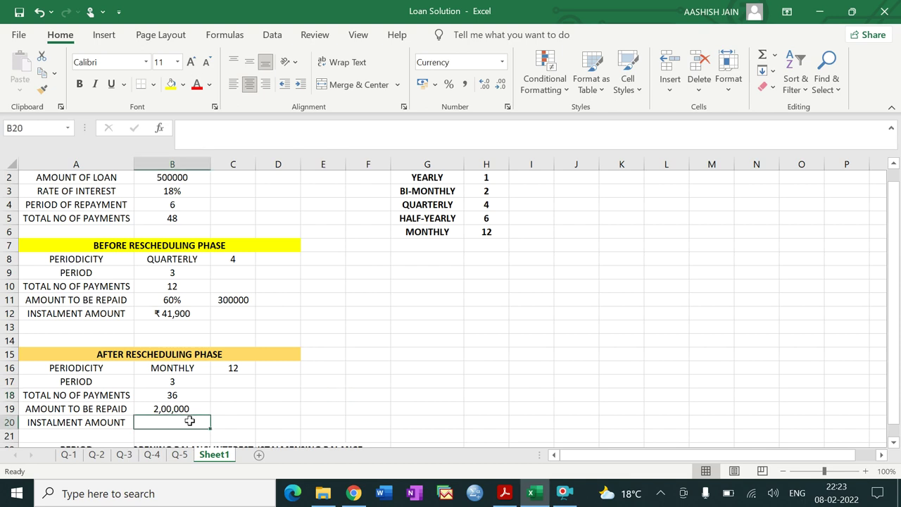
pyautogui.write('=')
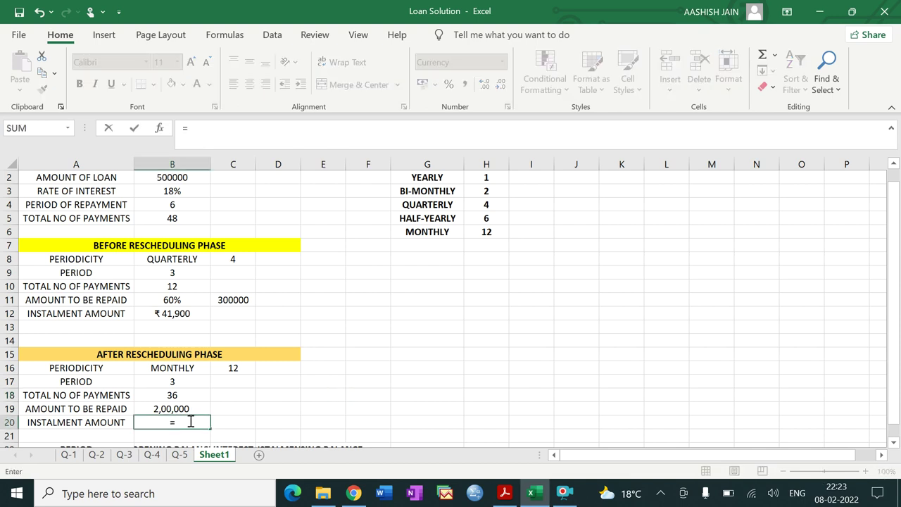
pyautogui.write('PMT(')
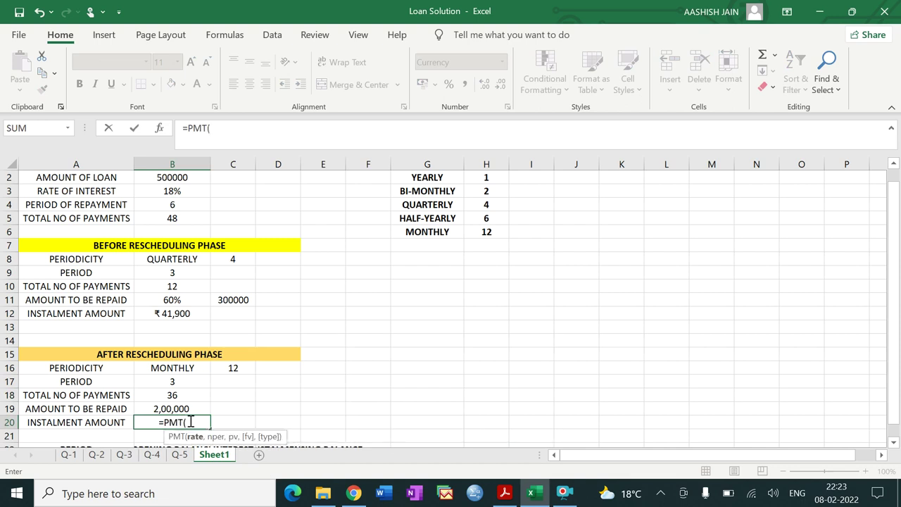
pyautogui.click(165, 190)
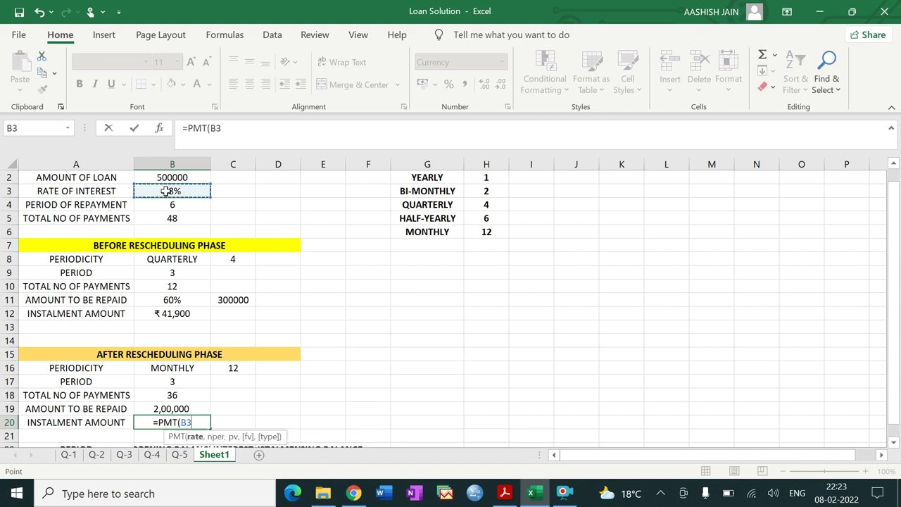
pyautogui.write('/')
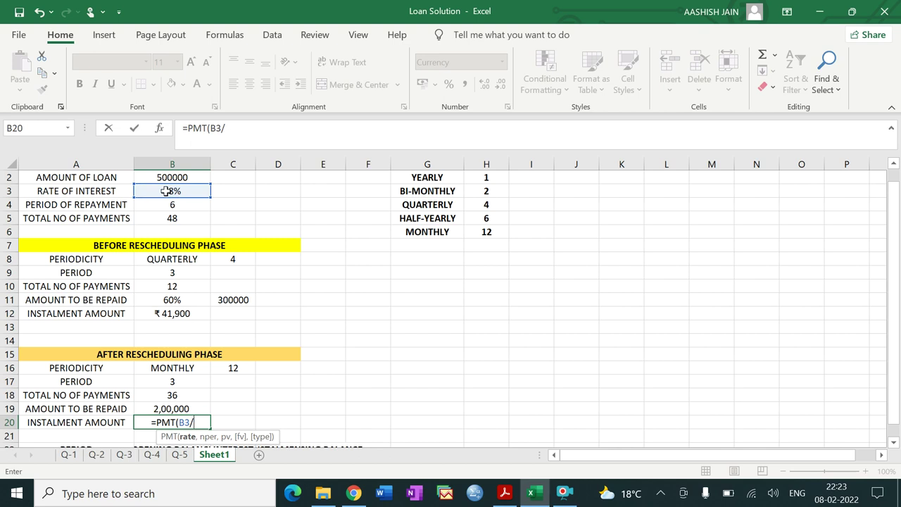
pyautogui.click(236, 367)
pyautogui.write(',')
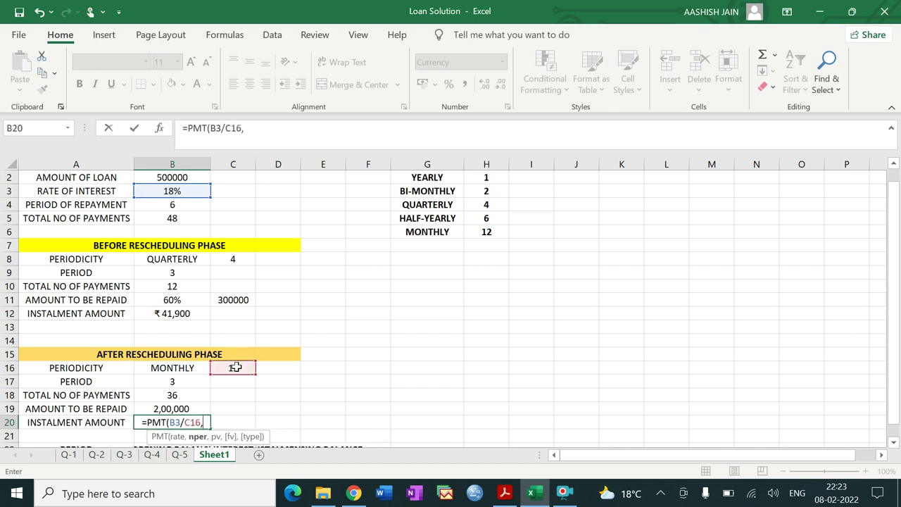
# Complete the B20 PMT formula with B18 as the number of payments and -B19 as present value.
pyautogui.click(172, 396)
pyautogui.write(',-')
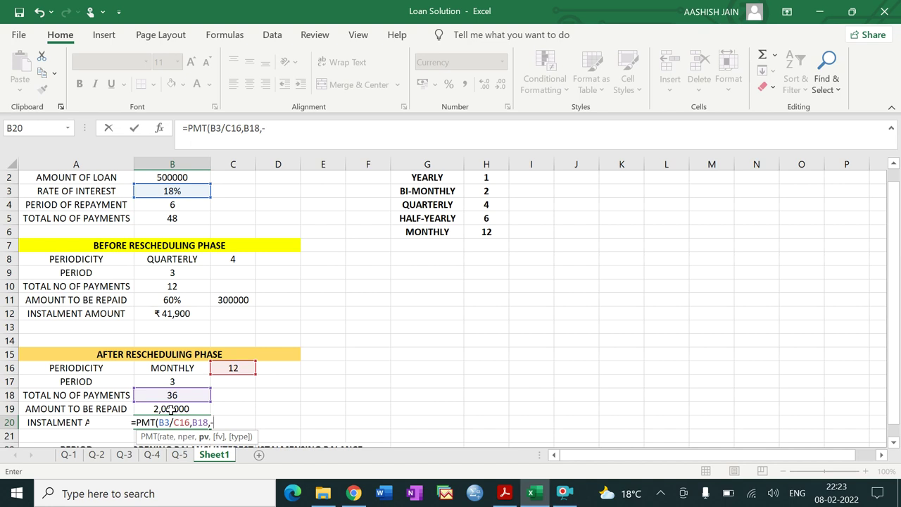
pyautogui.click(171, 408)
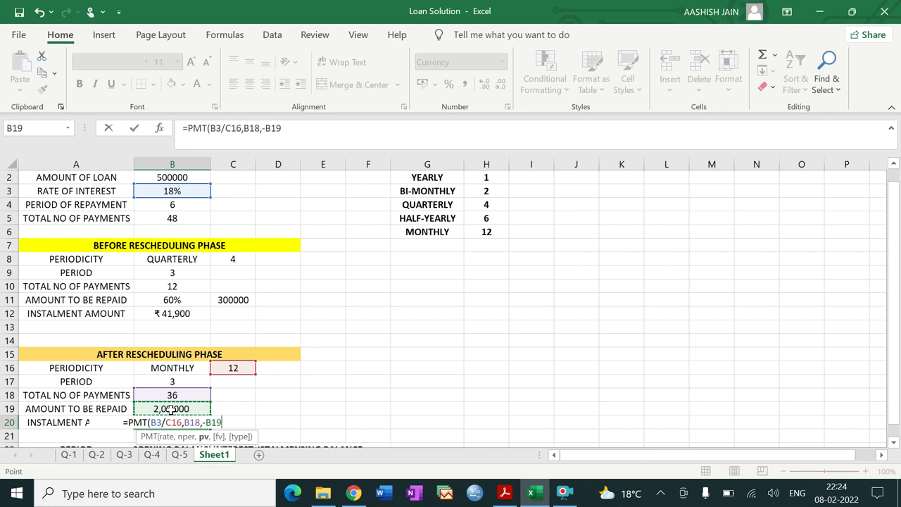
pyautogui.write(')')
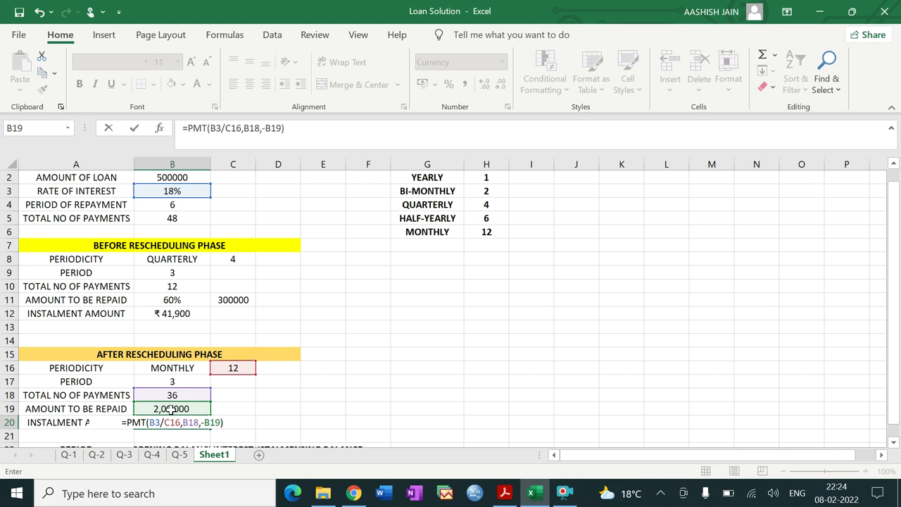
pyautogui.press('Return')
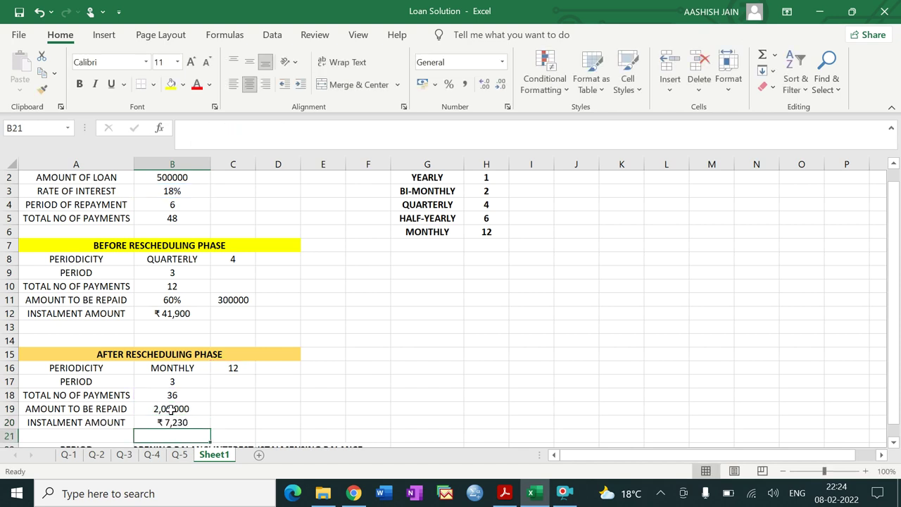
pyautogui.click(321, 398)
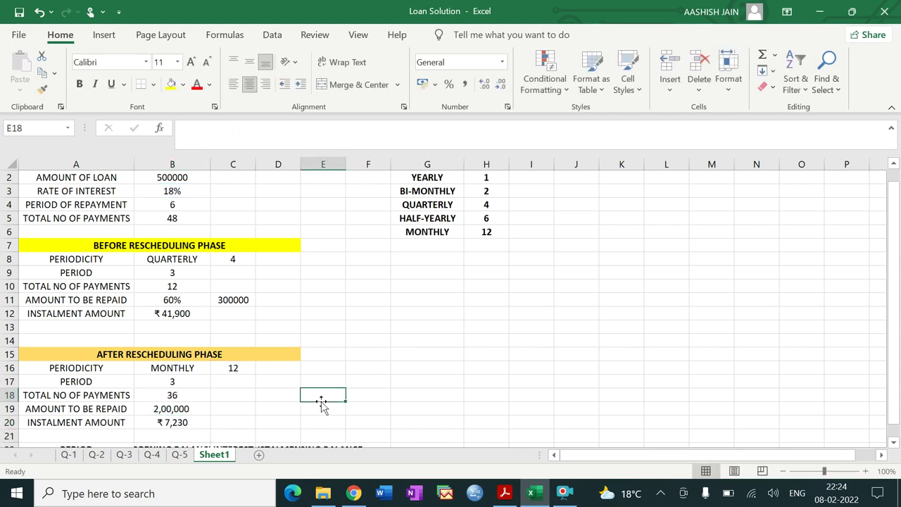
# Widen columns B to E so the repayment schedule headings in row 22 fit completely.
pyautogui.click(522, 381)
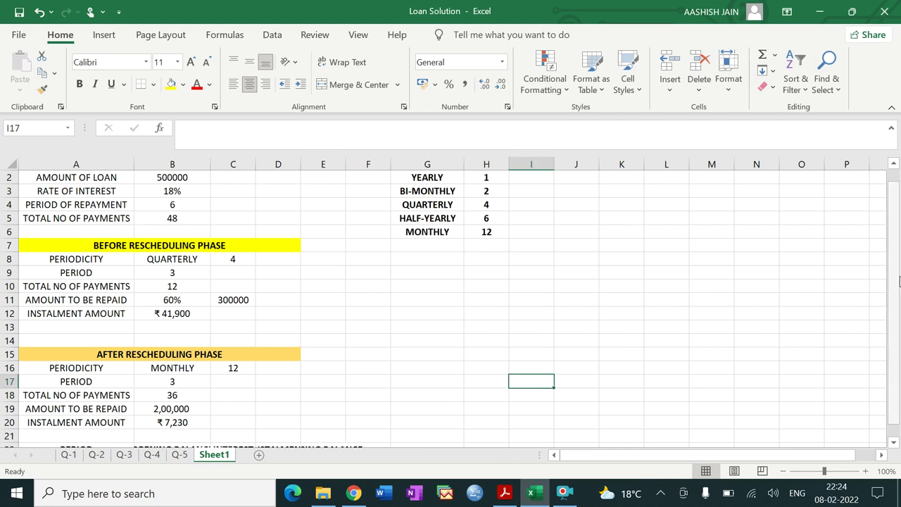
pyautogui.scroll(-1, 897, 315)
pyautogui.click(554, 378)
pyautogui.press('Down')
pyautogui.press('Down')
pyautogui.press('Down')
pyautogui.press('Down')
pyautogui.press('Down')
pyautogui.press('Down')
pyautogui.press('Down')
pyautogui.press('Down')
pyautogui.press('Down')
pyautogui.press('Down')
pyautogui.press('Down')
pyautogui.press('Down')
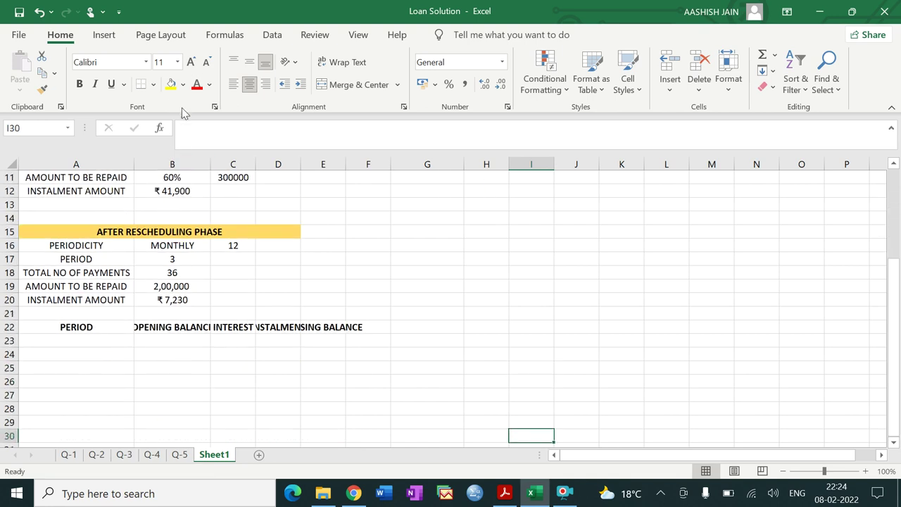
pyautogui.moveTo(213, 164); pyautogui.dragTo(537, 162)
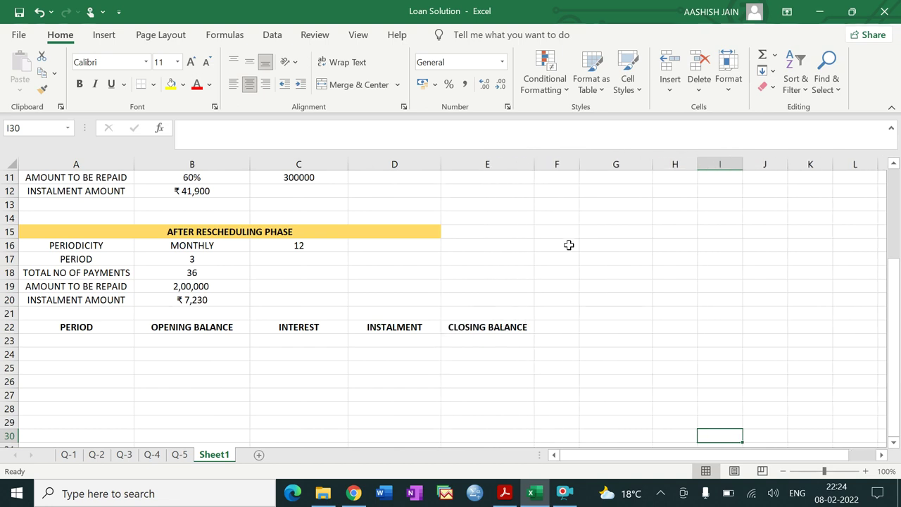
pyautogui.click(572, 497)
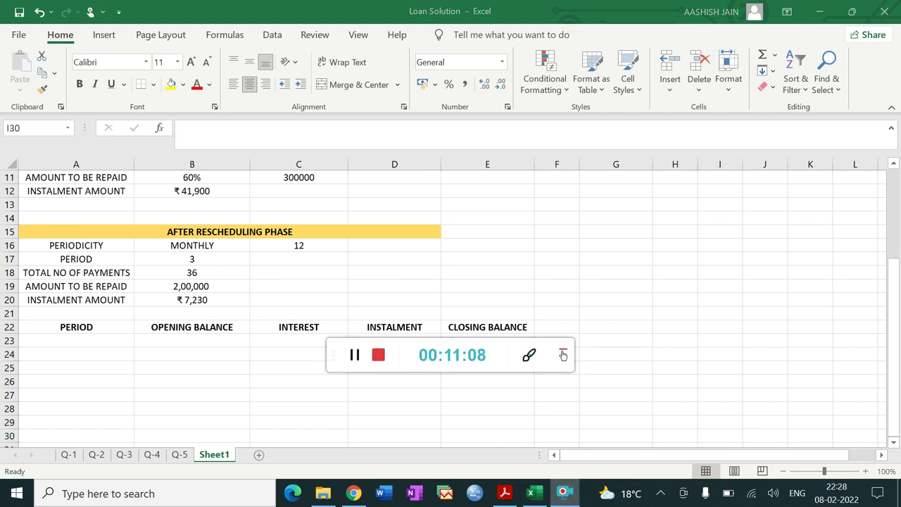
pyautogui.click(563, 350)
# Enter 1 as the first period of the repayment schedule in A23.
pyautogui.click(81, 340)
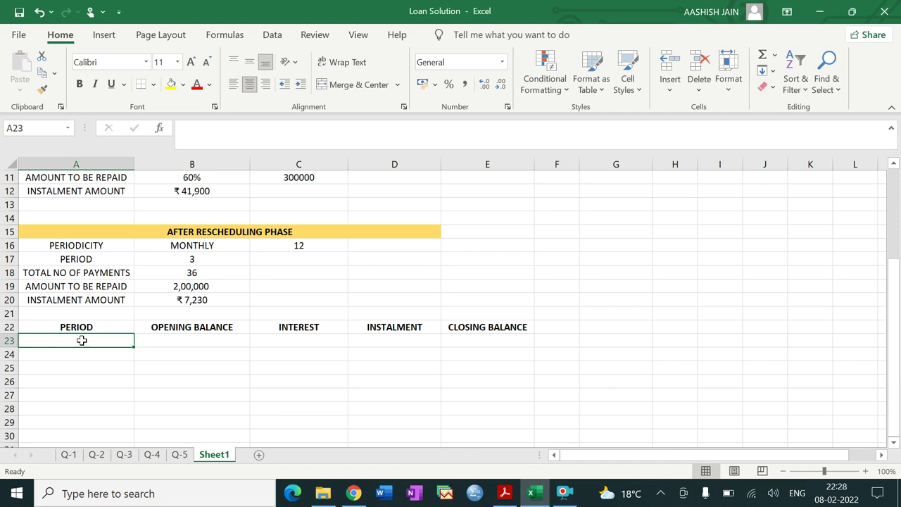
pyautogui.write('1')
pyautogui.press('Return')
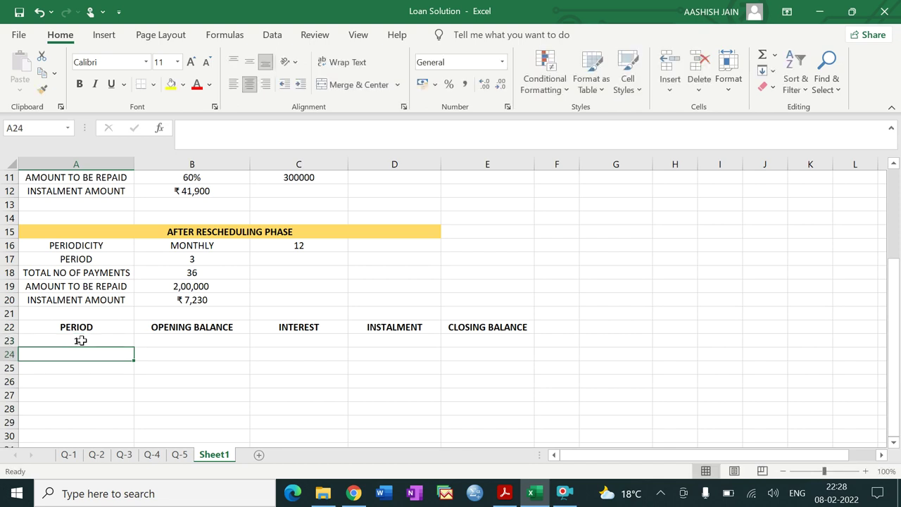
# Begin an IF formula for the second period in A24 with A23<B5 as the logical test.
pyautogui.write('=')
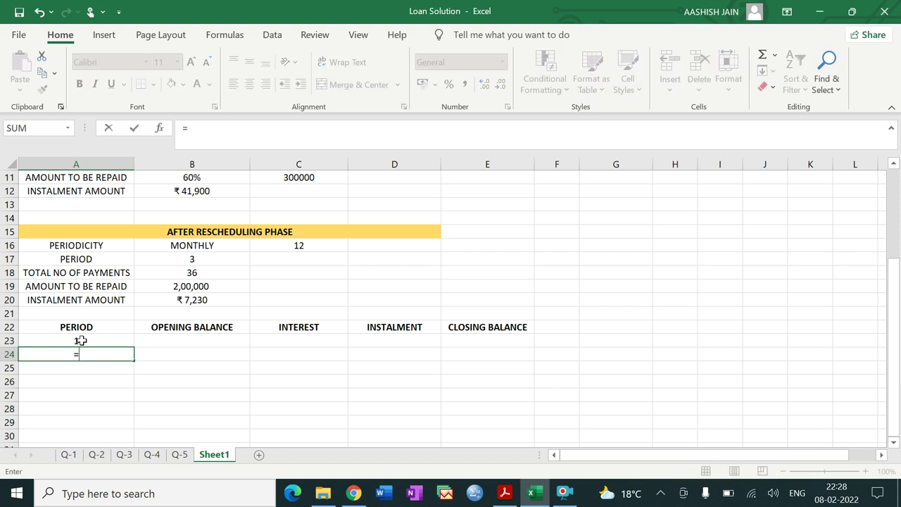
pyautogui.write('IFi')
pyautogui.press('BackSpace')
pyautogui.write('(')
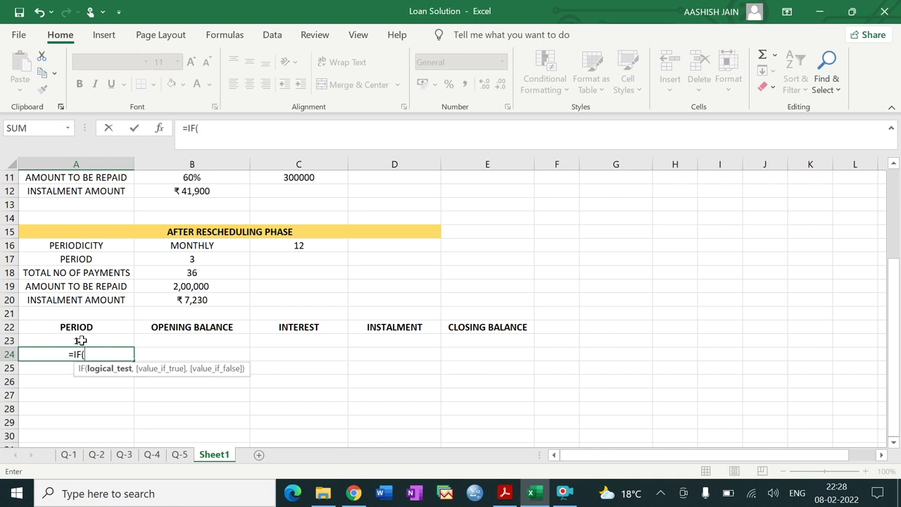
pyautogui.click(81, 340)
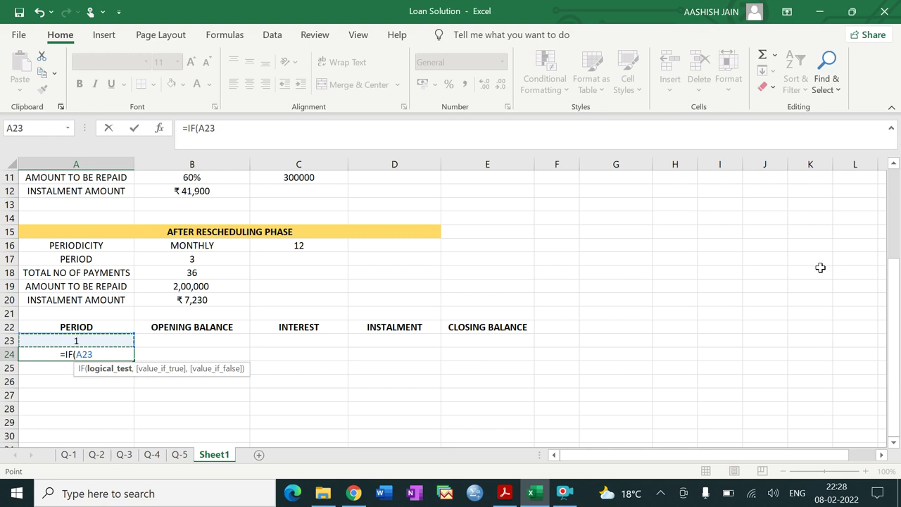
pyautogui.write('<')
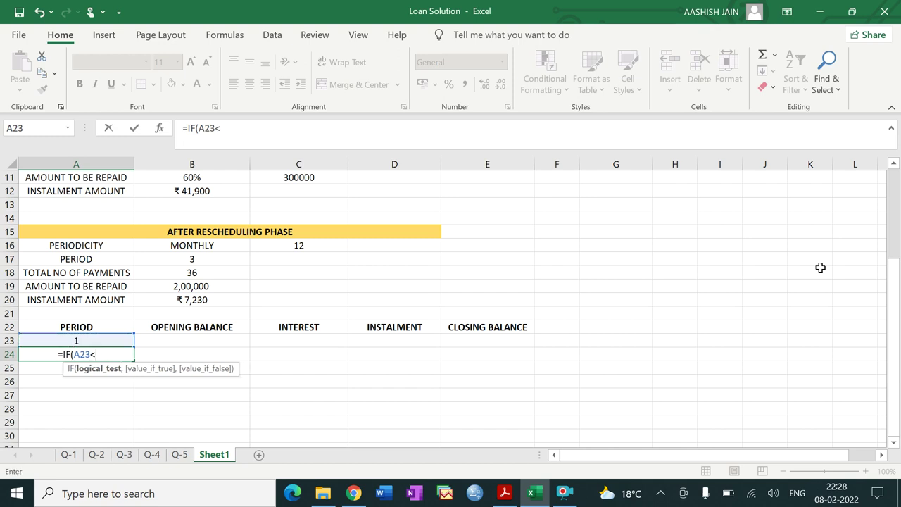
pyautogui.moveTo(893, 274); pyautogui.dragTo(897, 283)
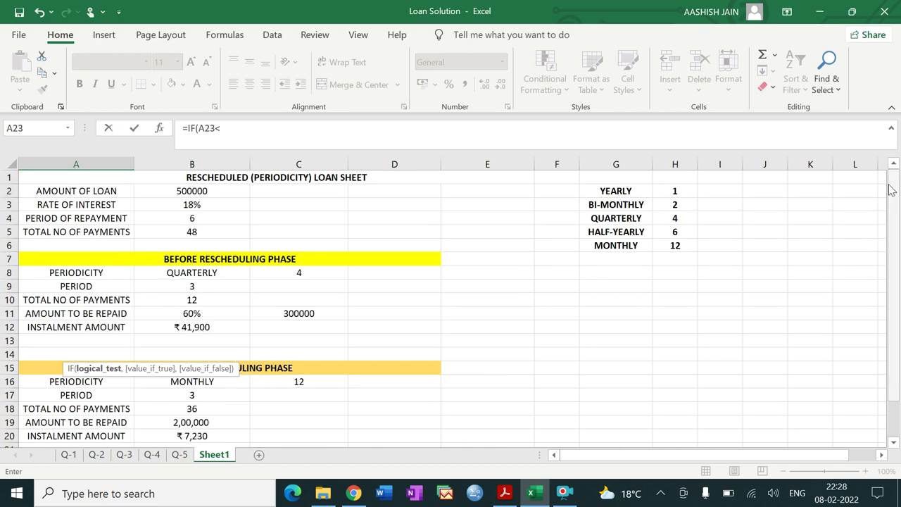
pyautogui.click(187, 233)
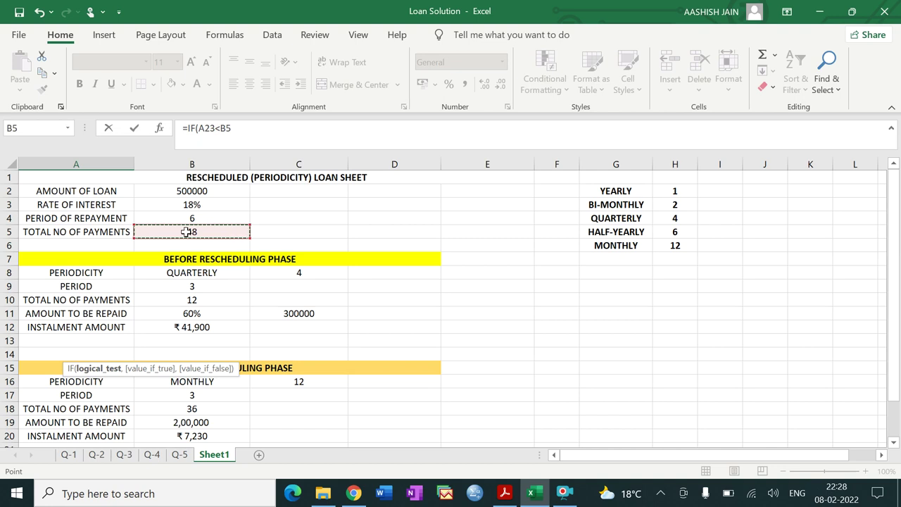
pyautogui.write(',')
# Complete the A24 IF formula with A23+1 as the true value and an empty string "" as the false value.
pyautogui.moveTo(895, 209); pyautogui.dragTo(894, 216)
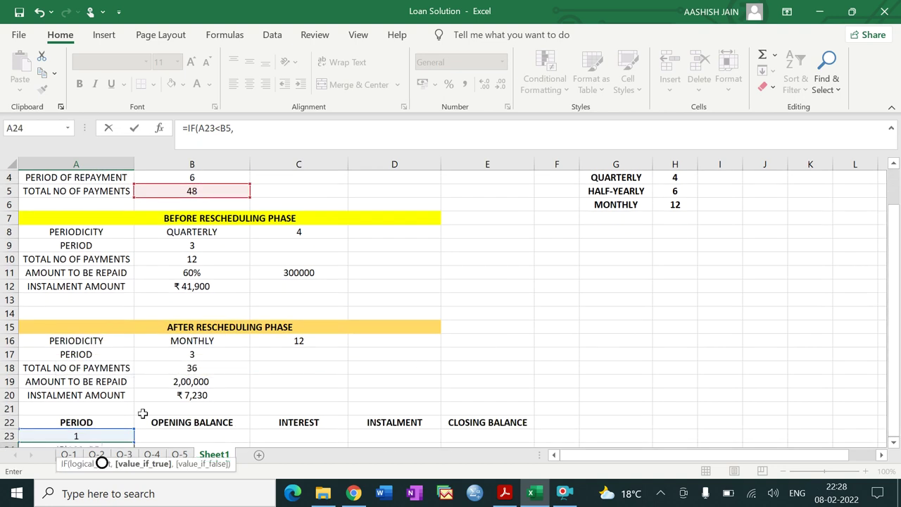
pyautogui.click(89, 436)
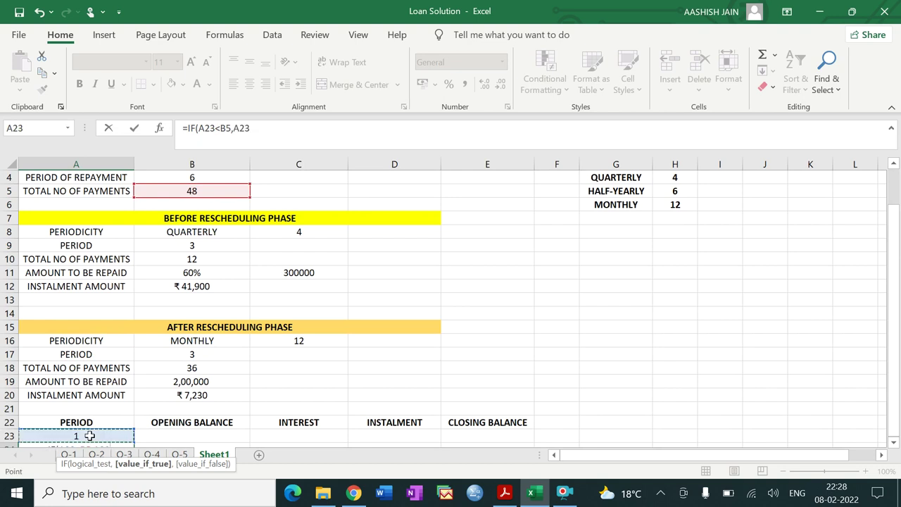
pyautogui.write('+1')
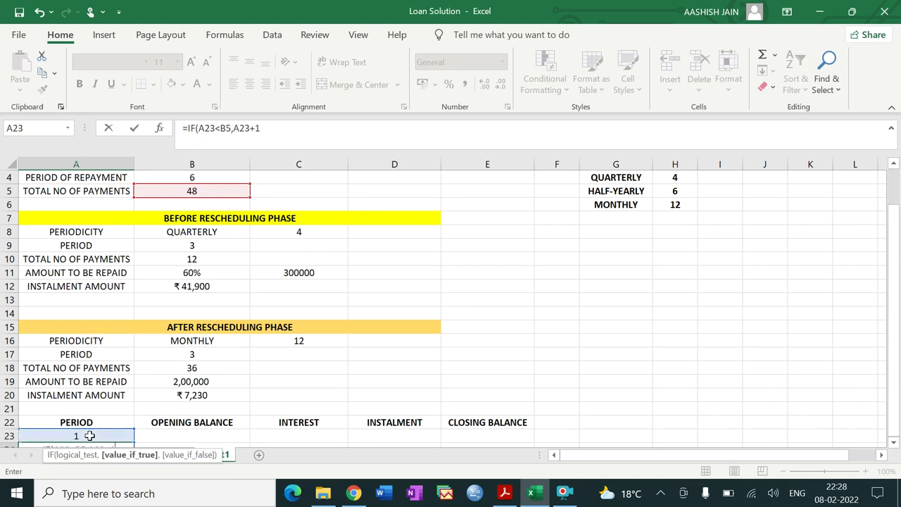
pyautogui.write(',""')
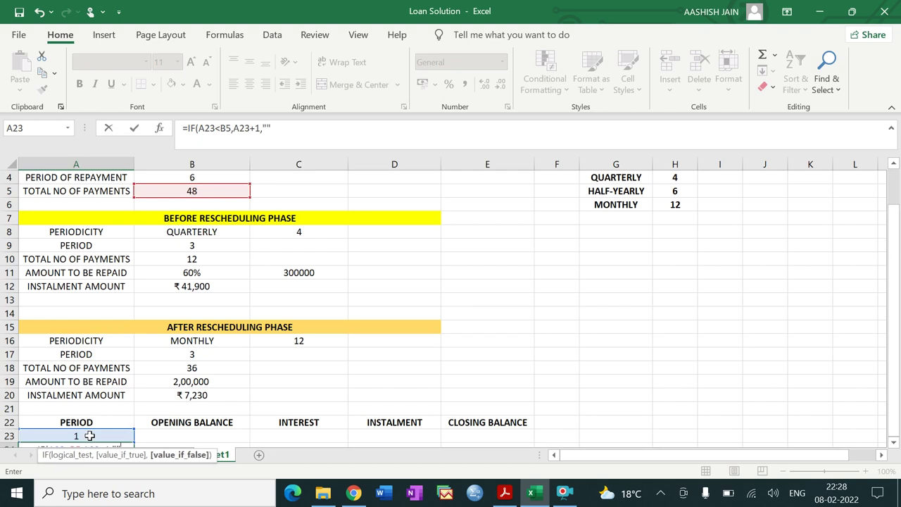
pyautogui.write(')')
pyautogui.press('Return')
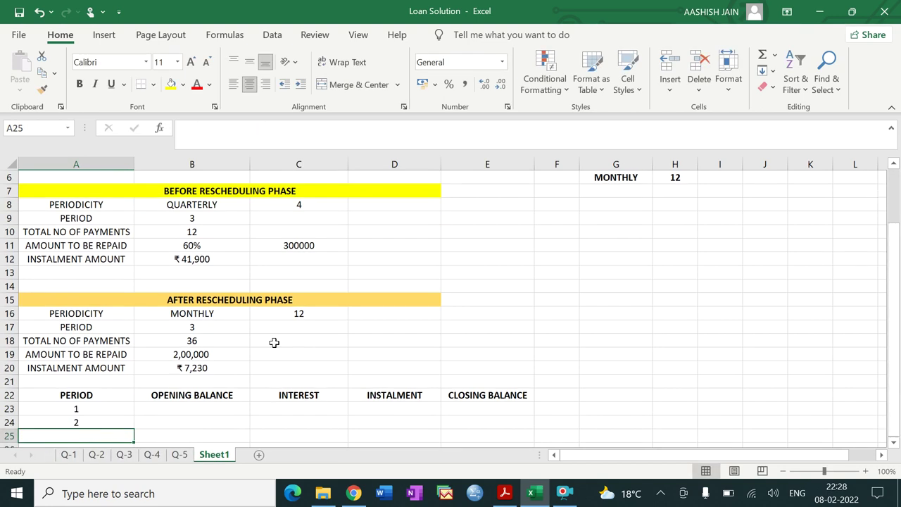
pyautogui.click(88, 423)
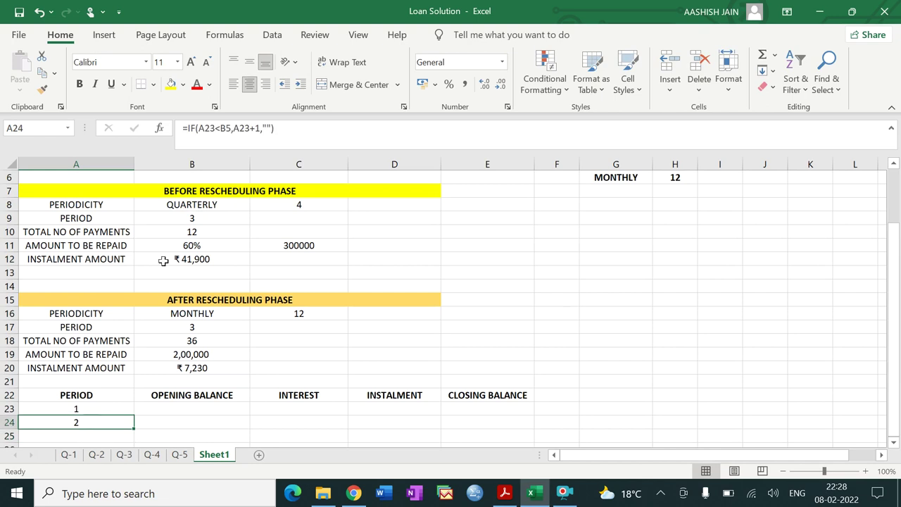
# Make the B5 reference in the A24 period formula absolute as $B$5.
pyautogui.click(219, 129)
pyautogui.write('$')
pyautogui.press('Right')
pyautogui.write('$')
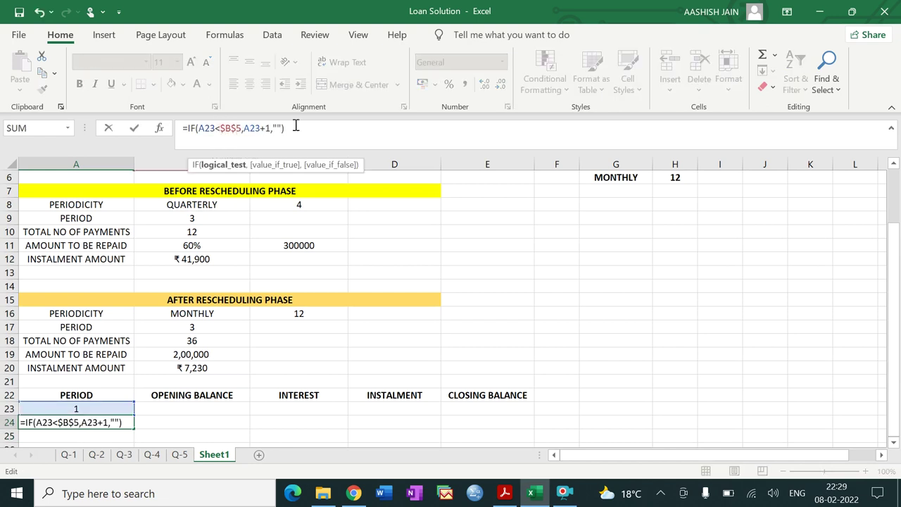
pyautogui.hotkey('ctrl', 'Return')
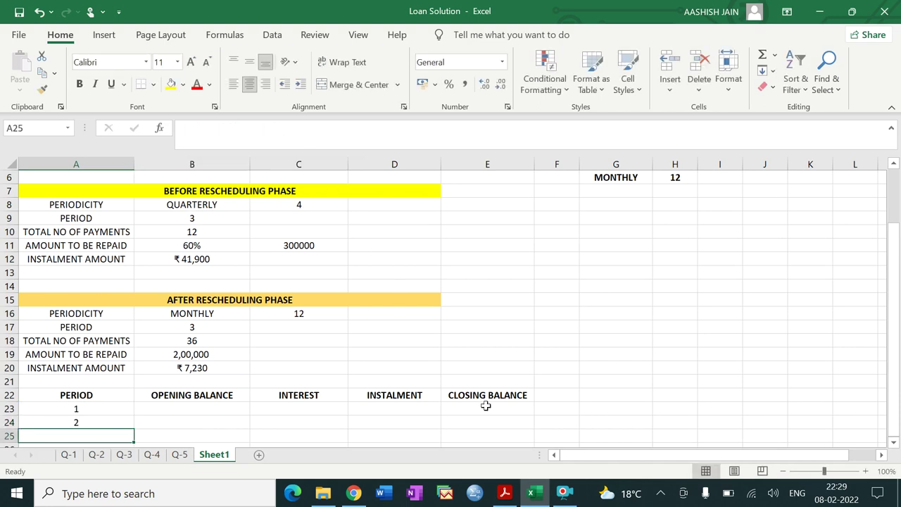
pyautogui.click(564, 496)
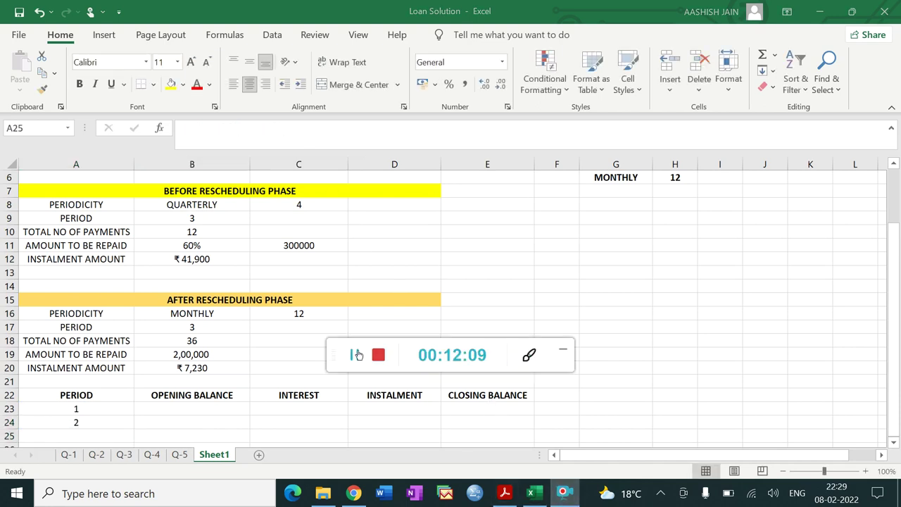
pyautogui.click(564, 354)
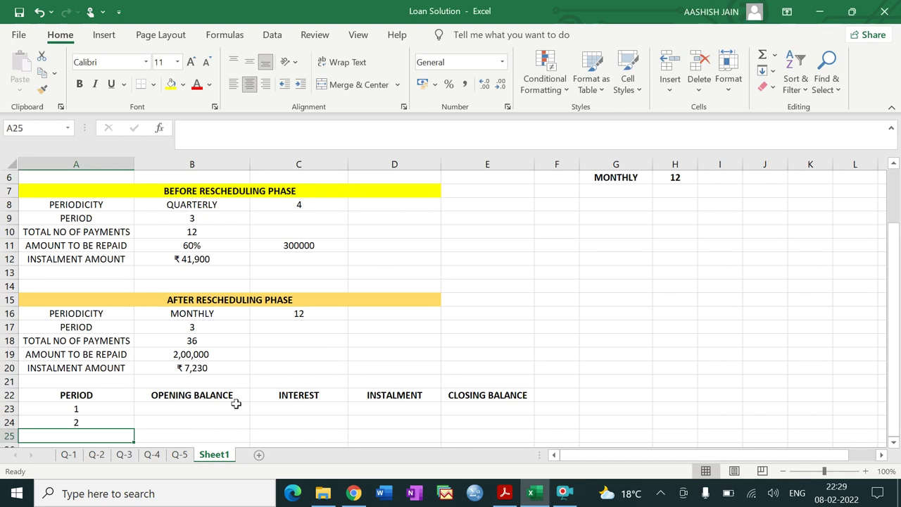
# Fill the A24 period formula down column A to about row 120 and check the periods against the total number of payments in B5.
pyautogui.click(136, 421)
pyautogui.press('Down')
pyautogui.press('Down')
pyautogui.press('Down')
pyautogui.press('Down')
pyautogui.press('Down')
pyautogui.press('Down')
pyautogui.press('Down')
pyautogui.press('Down')
pyautogui.press('Down')
pyautogui.press('Down')
pyautogui.press('Down')
pyautogui.press('Down')
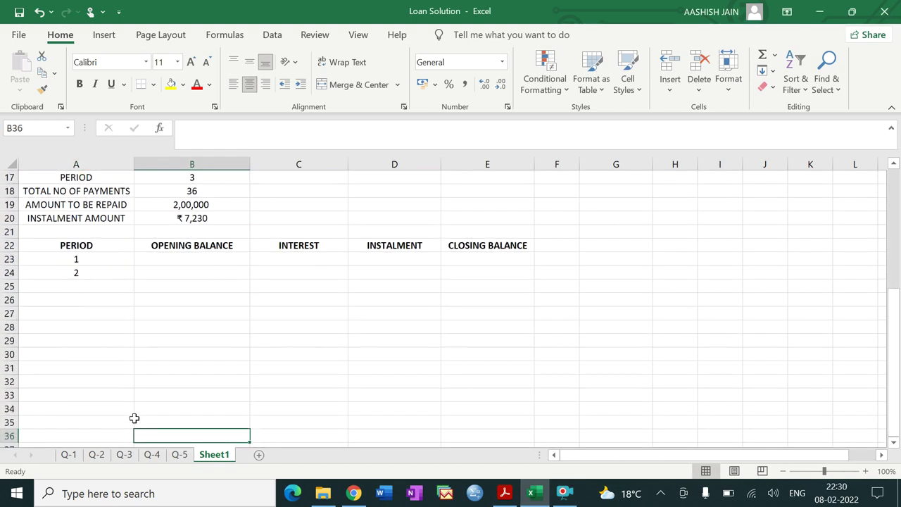
pyautogui.click(78, 276)
pyautogui.moveTo(133, 279); pyautogui.dragTo(119, 348)
pyautogui.click(501, 344)
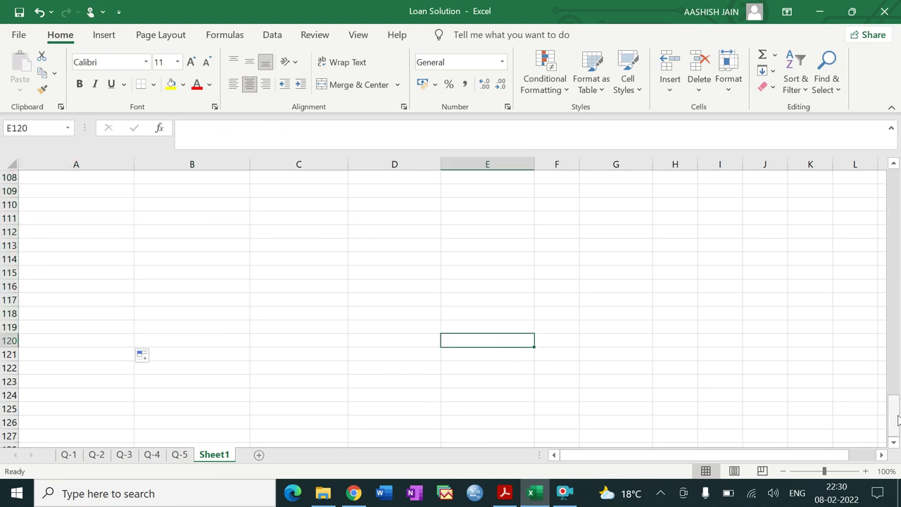
pyautogui.moveTo(898, 422); pyautogui.dragTo(893, 322)
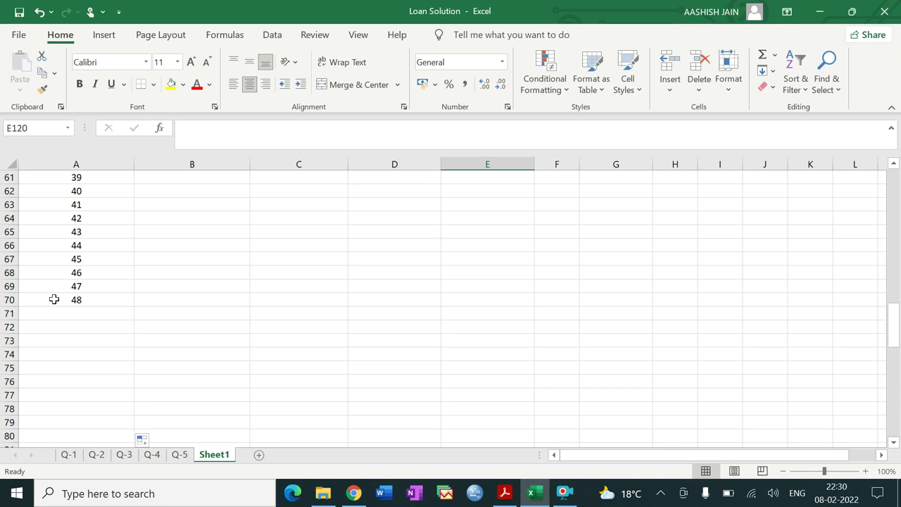
pyautogui.moveTo(894, 327); pyautogui.dragTo(897, 218)
pyautogui.click(170, 236)
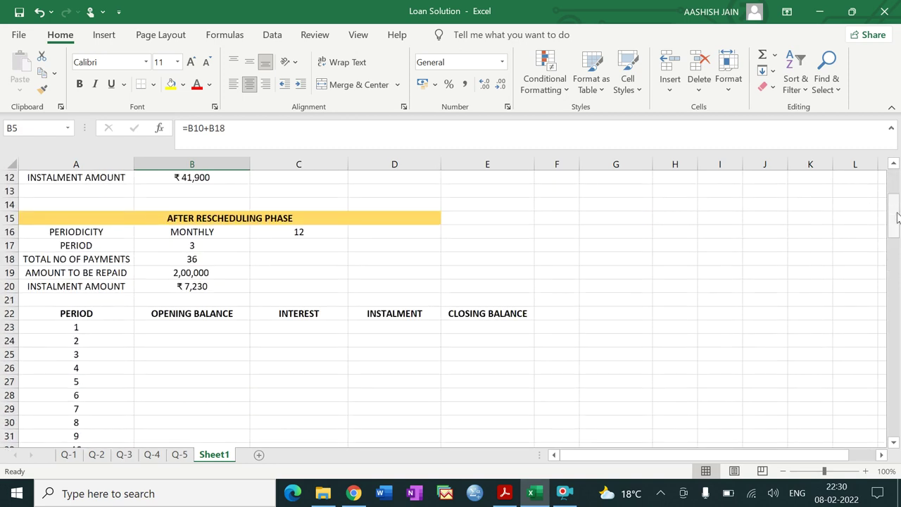
# Link the first opening balance in B23 to the loan amount in B2.
pyautogui.click(200, 328)
pyautogui.write('=')
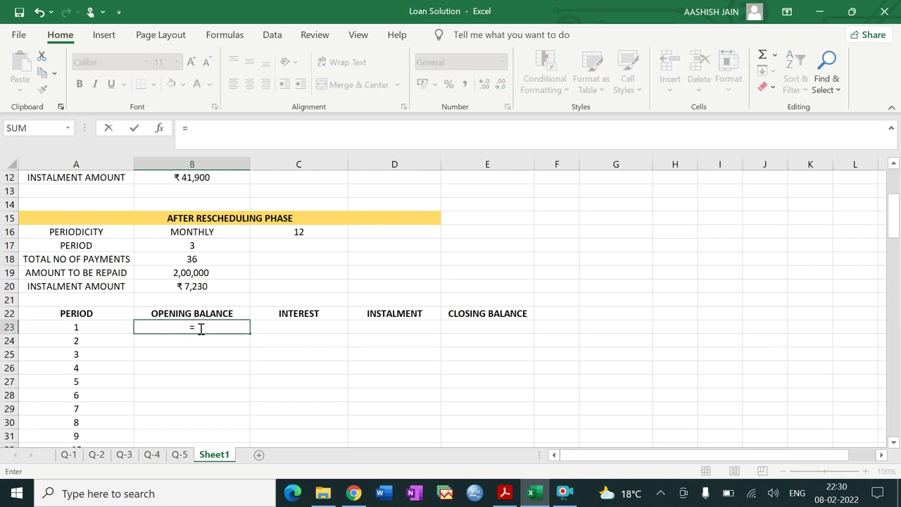
pyautogui.moveTo(893, 218); pyautogui.dragTo(893, 191)
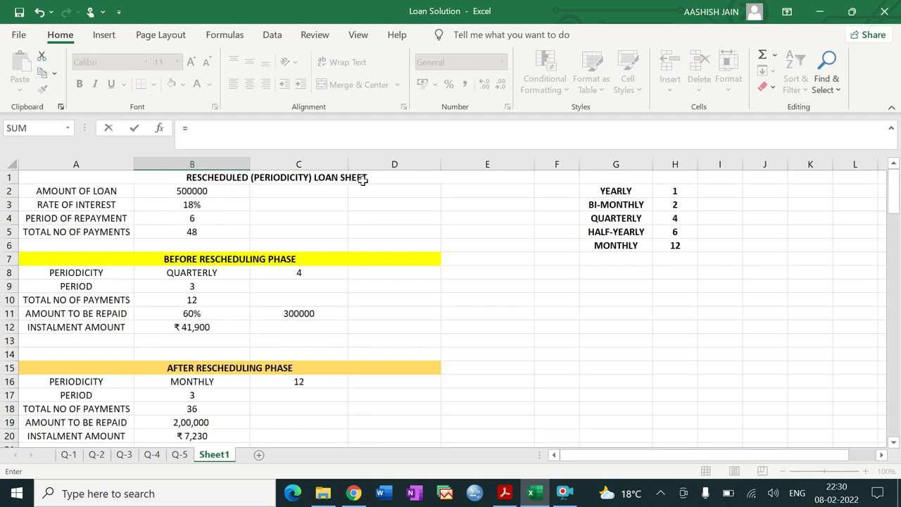
pyautogui.click(232, 190)
pyautogui.press('Return')
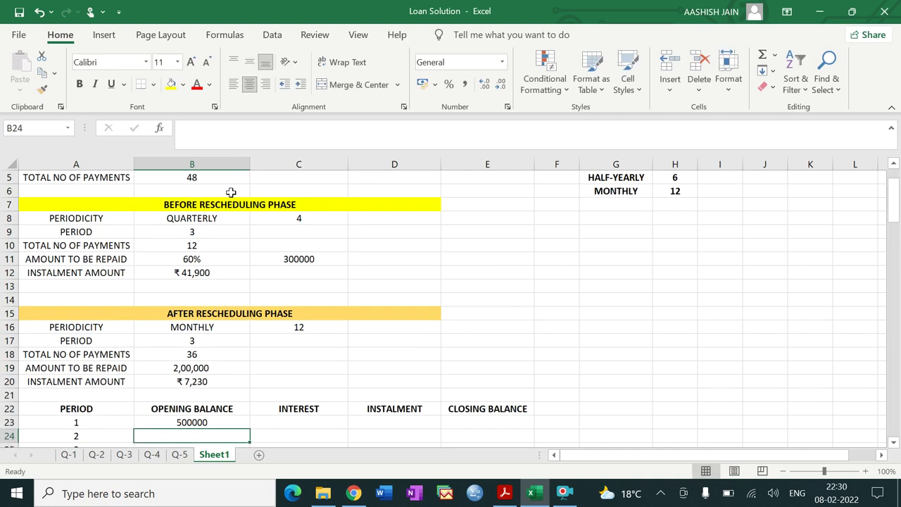
# Begin an IF formula for the first period's interest in C23 with COUNT(A23)=1 as the logical test.
pyautogui.click(292, 421)
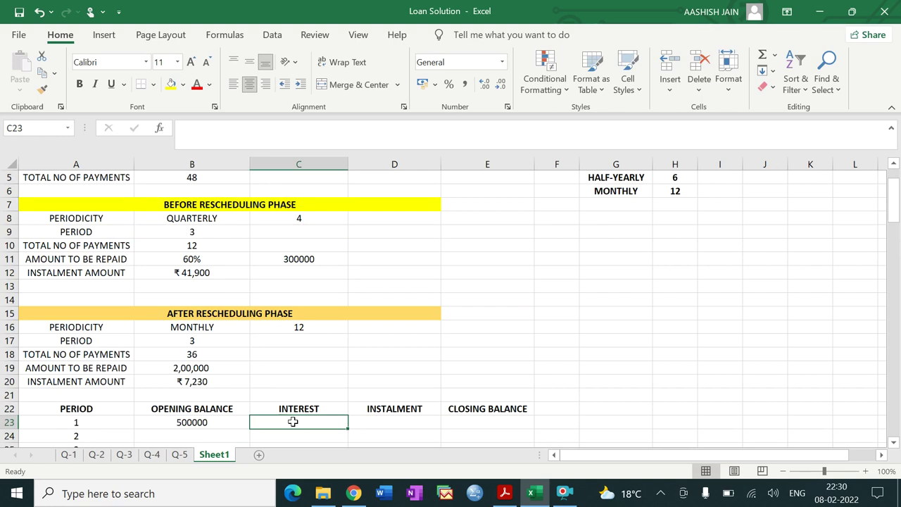
pyautogui.write('=IF')
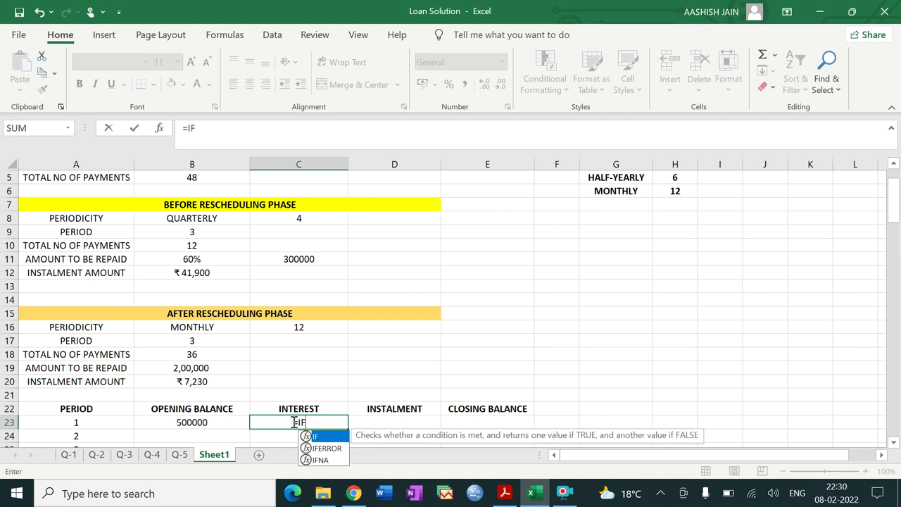
pyautogui.write('(')
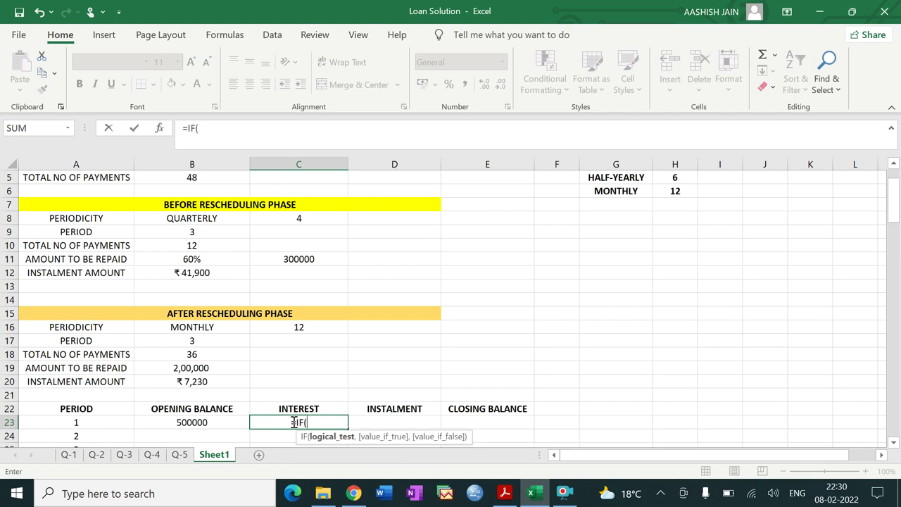
pyautogui.write('COUNT')
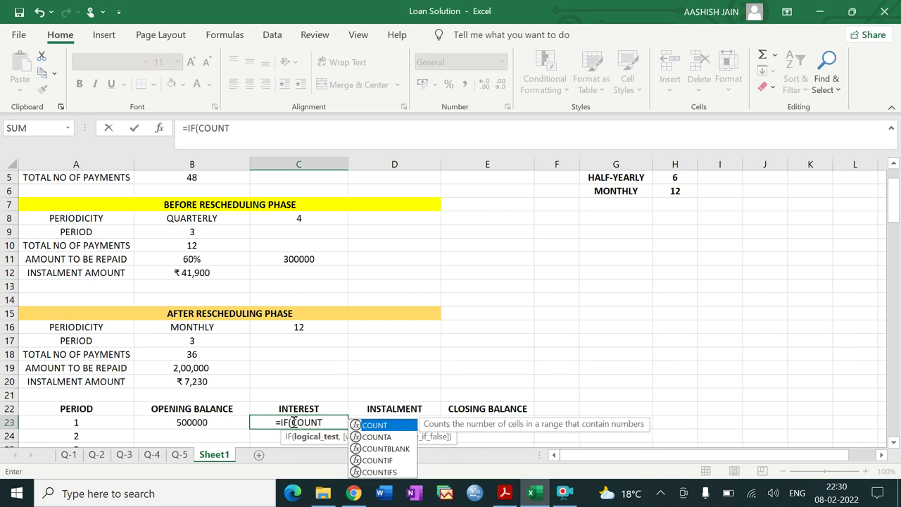
pyautogui.write('(')
pyautogui.click(113, 423)
pyautogui.write(')=1')
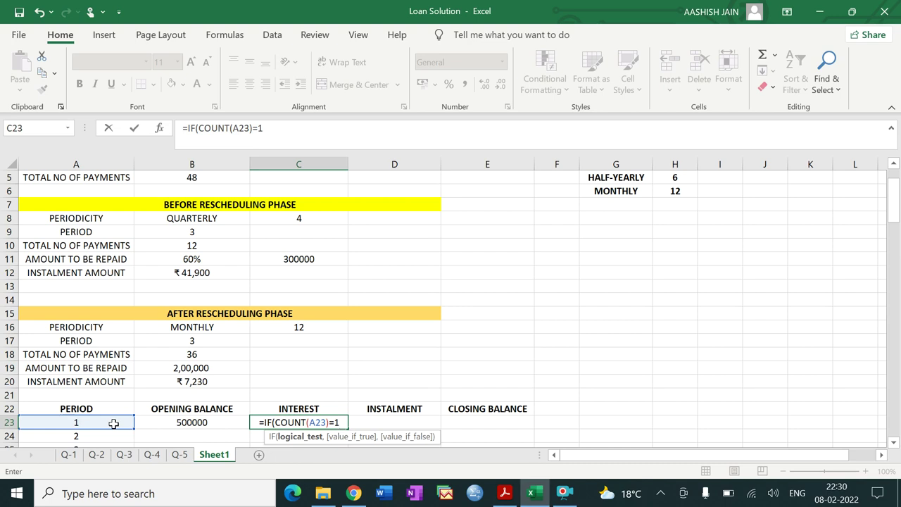
# Nest a second IF as the true value of the C23 formula, testing A23<=B10.
pyautogui.write(',IF(')
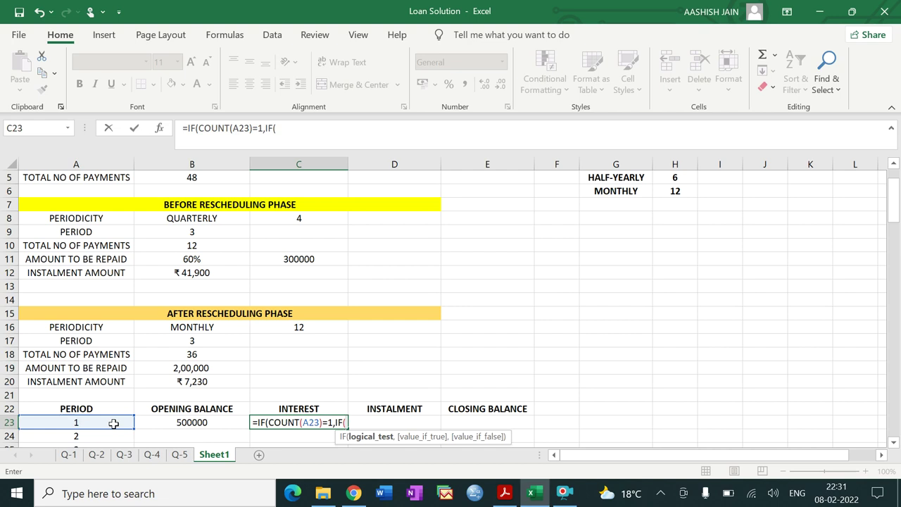
pyautogui.click(114, 424)
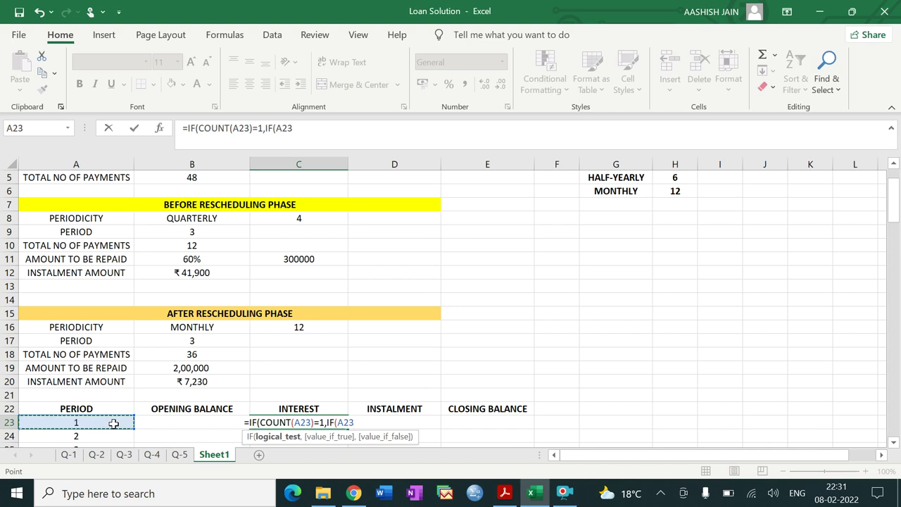
pyautogui.write('<=')
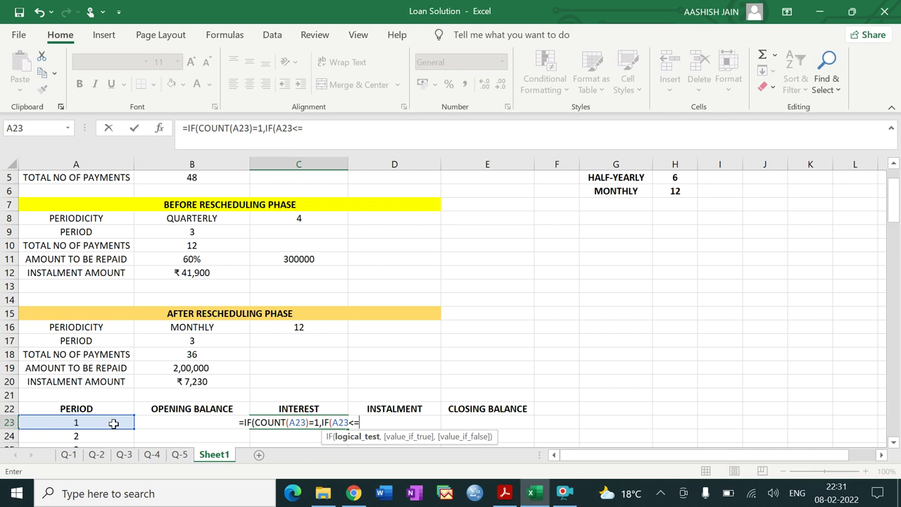
pyautogui.click(185, 246)
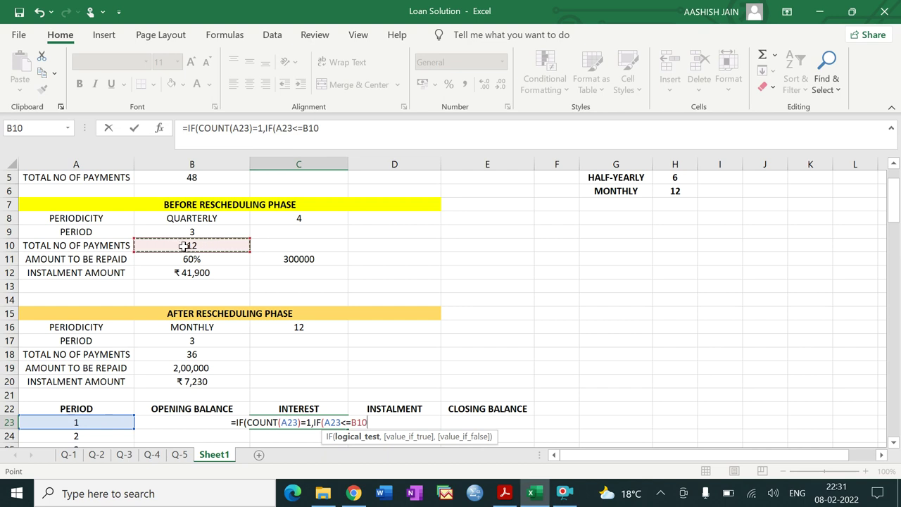
pyautogui.write(',')
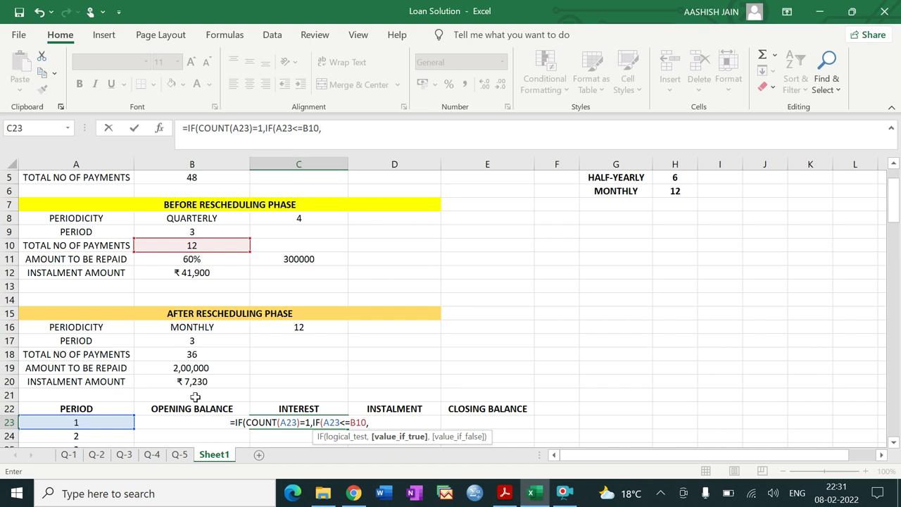
# Enter B23*B3/C8 as the nested IF's true value to calculate interest for the before-rescheduling phase.
pyautogui.write('B23')
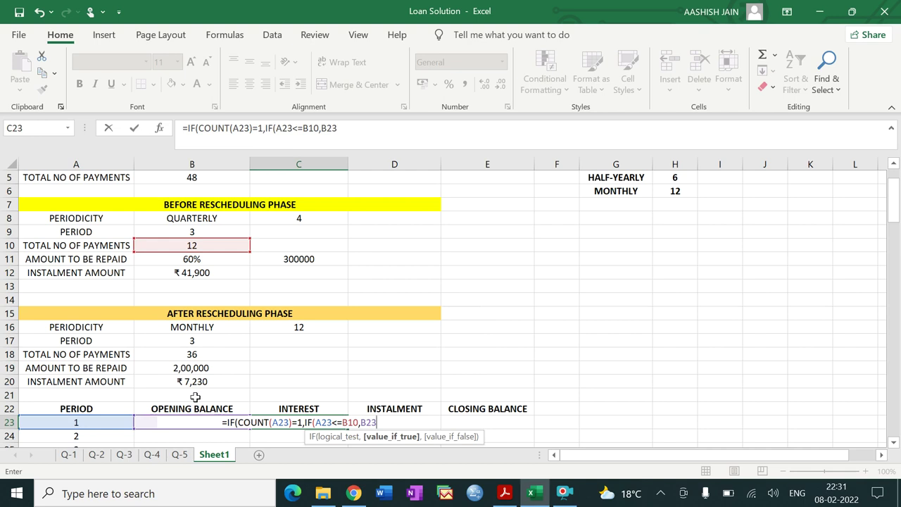
pyautogui.write('*')
pyautogui.moveTo(893, 219); pyautogui.dragTo(893, 209)
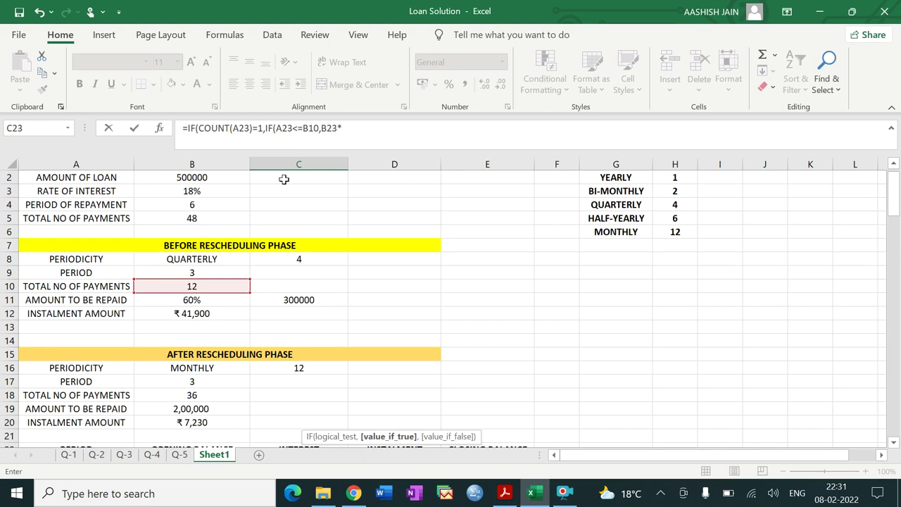
pyautogui.click(221, 191)
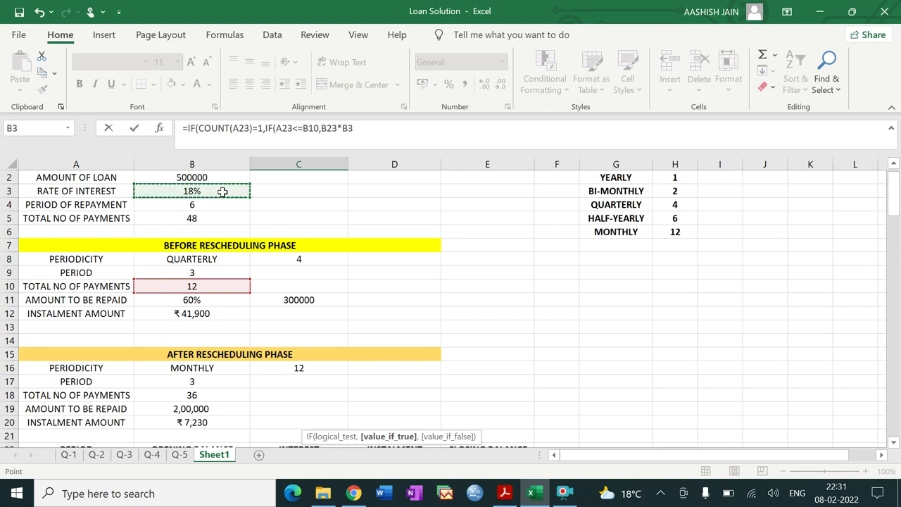
pyautogui.write('/')
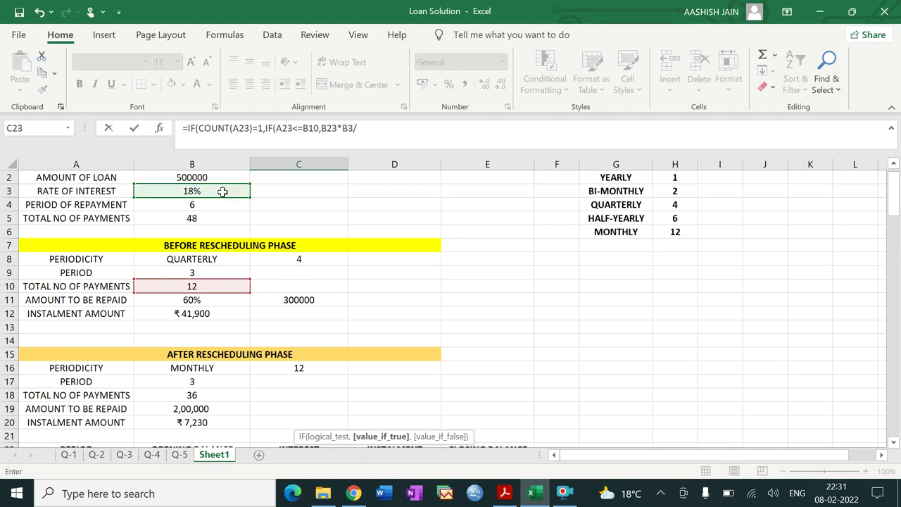
pyautogui.click(291, 259)
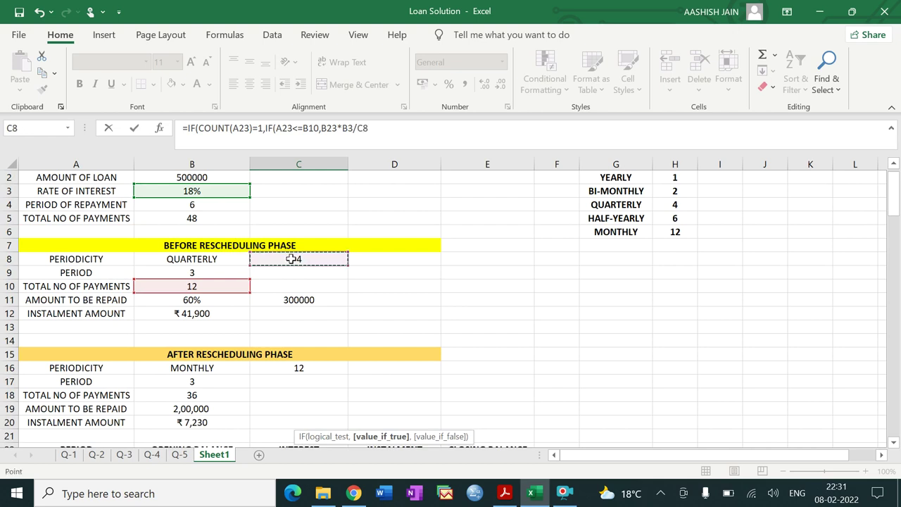
pyautogui.write(',')
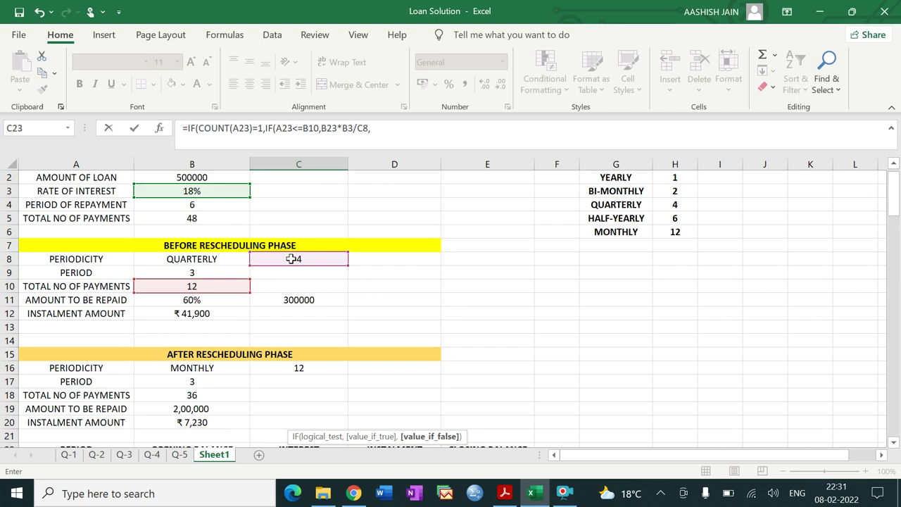
# Enter B23*B3/C16 as the nested IF's false value for after-rescheduling interest and close the nested IF.
pyautogui.moveTo(893, 190); pyautogui.dragTo(893, 203)
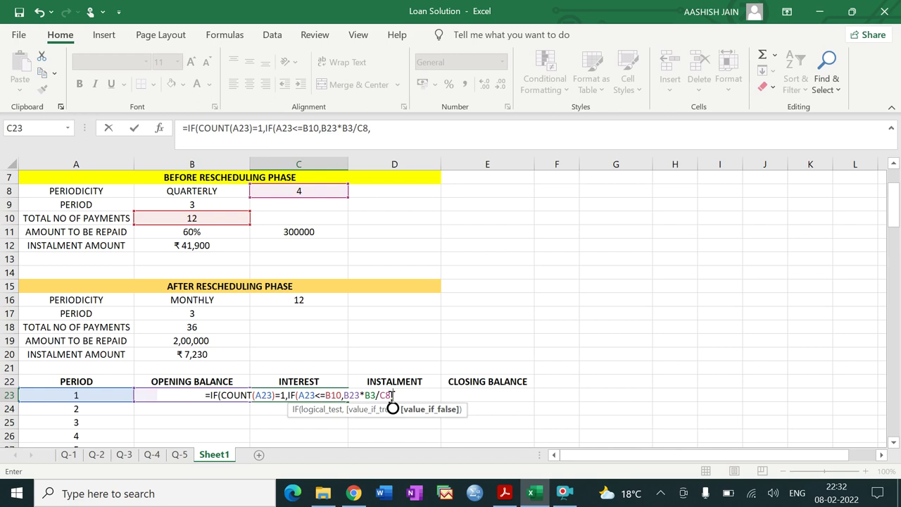
pyautogui.write('B23')
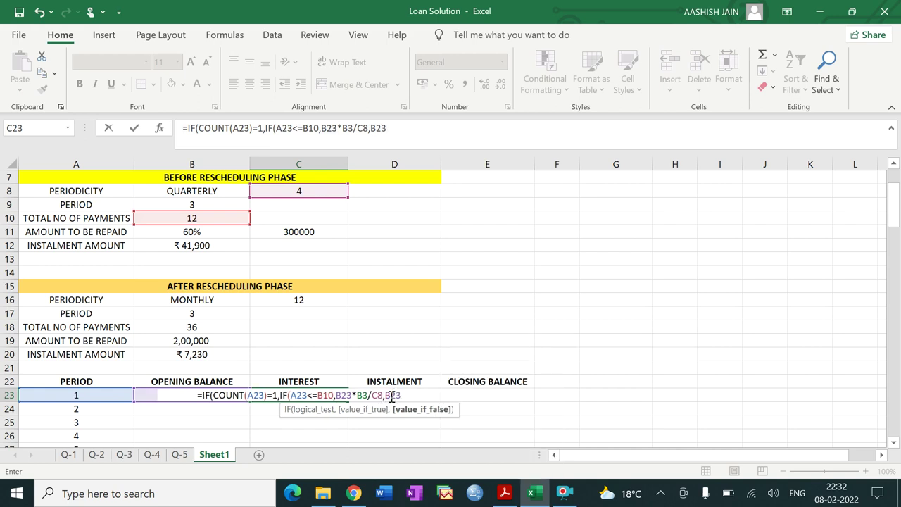
pyautogui.write('*')
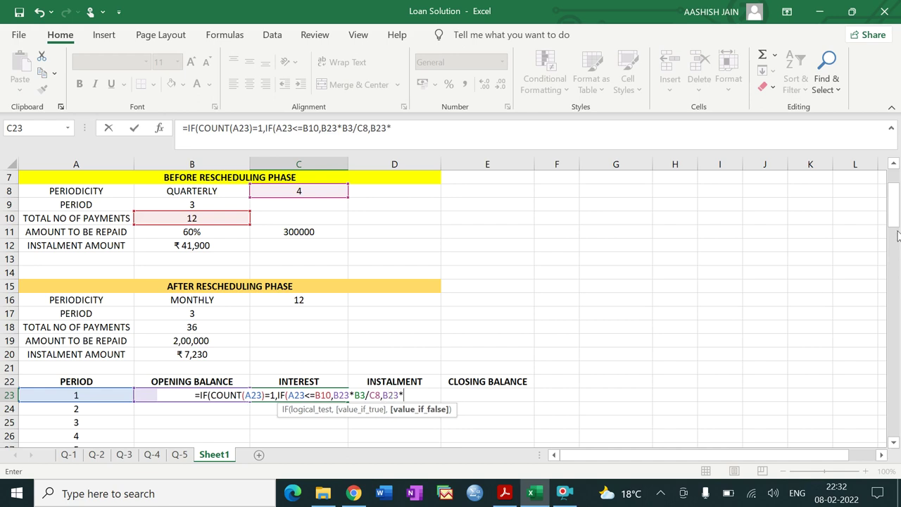
pyautogui.scroll(2, 898, 236)
pyautogui.click(203, 208)
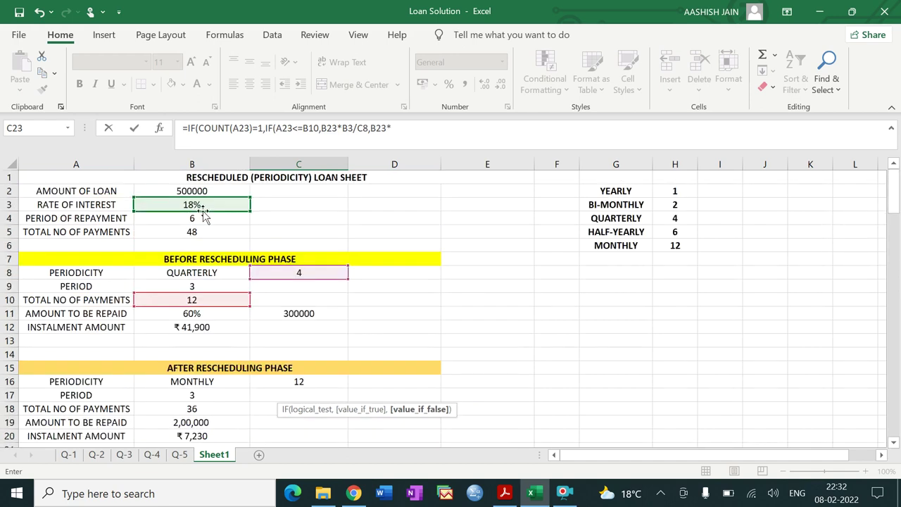
pyautogui.click(202, 207)
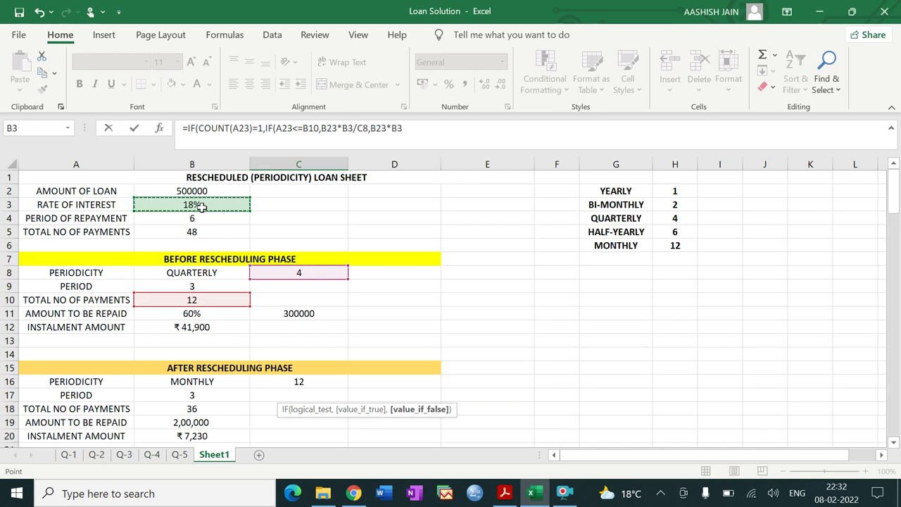
pyautogui.write('/')
pyautogui.moveTo(895, 184); pyautogui.dragTo(895, 199)
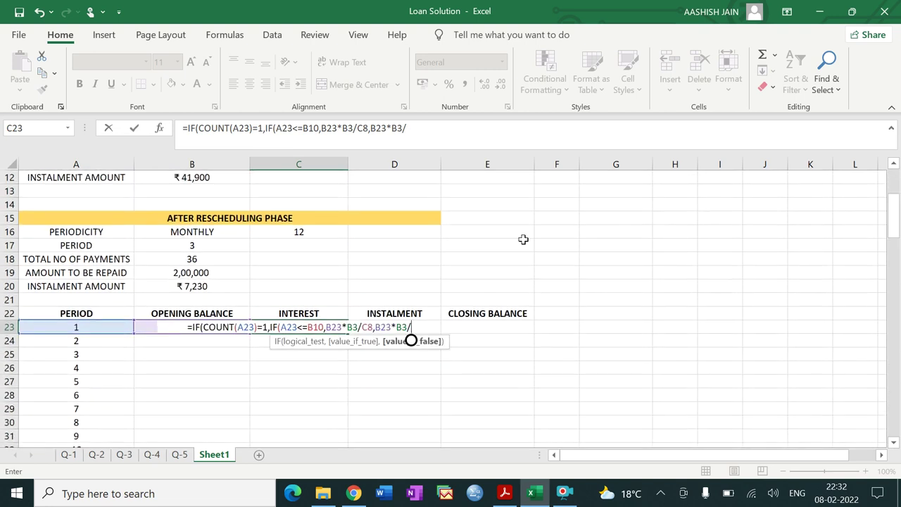
pyautogui.click(313, 233)
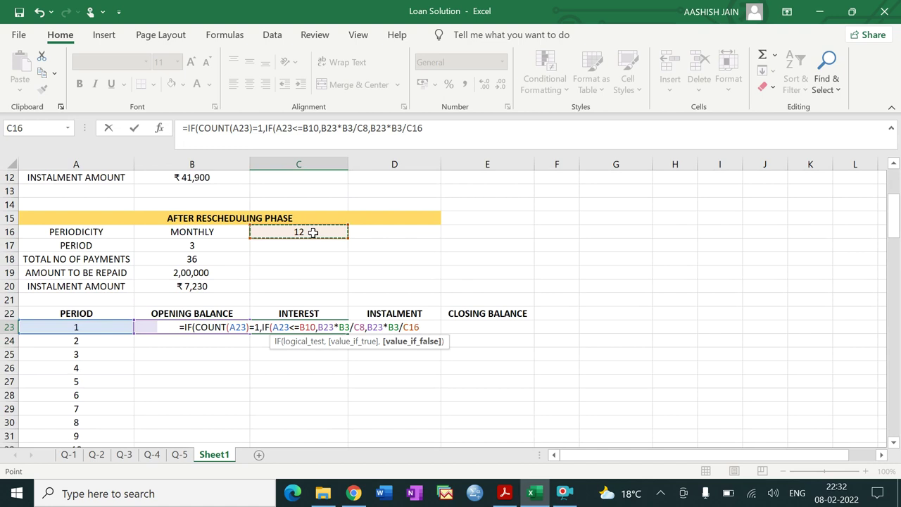
pyautogui.write(')')
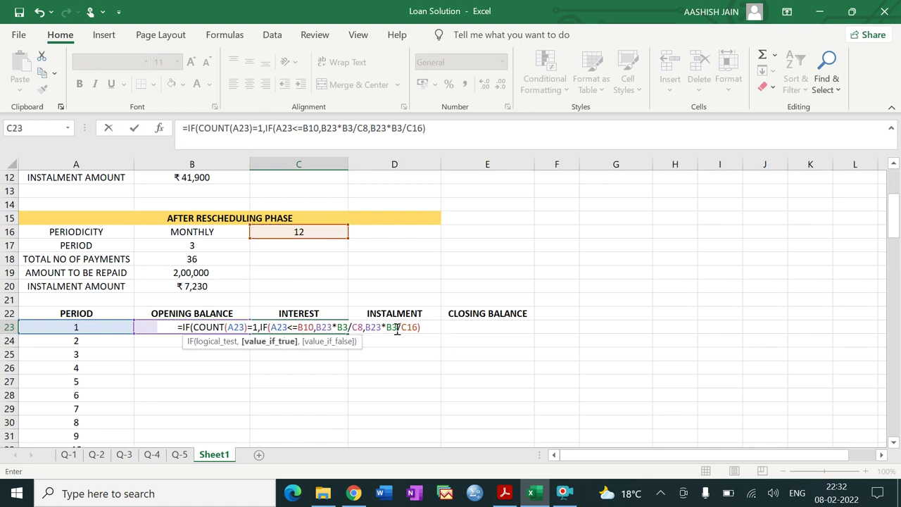
# Add "" as the outer IF's false value in the C23 interest formula and close the outer IF.
pyautogui.write(',')
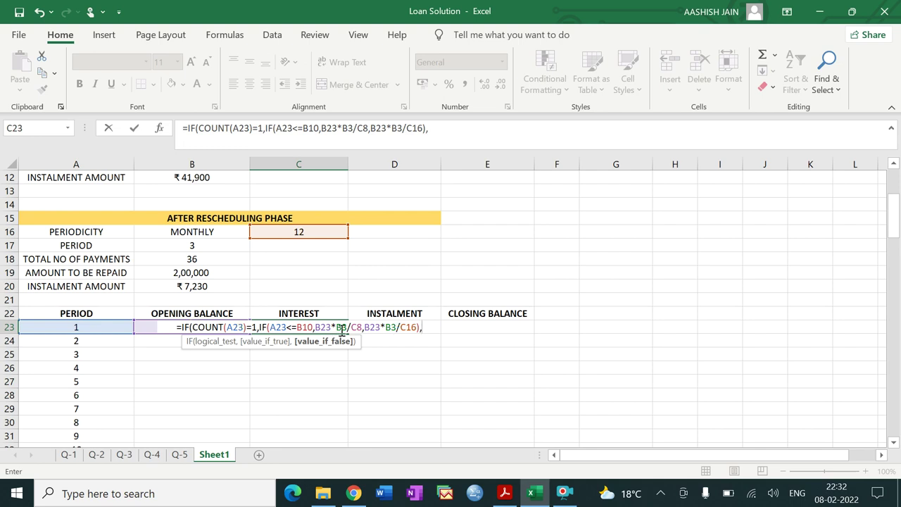
pyautogui.write('""')
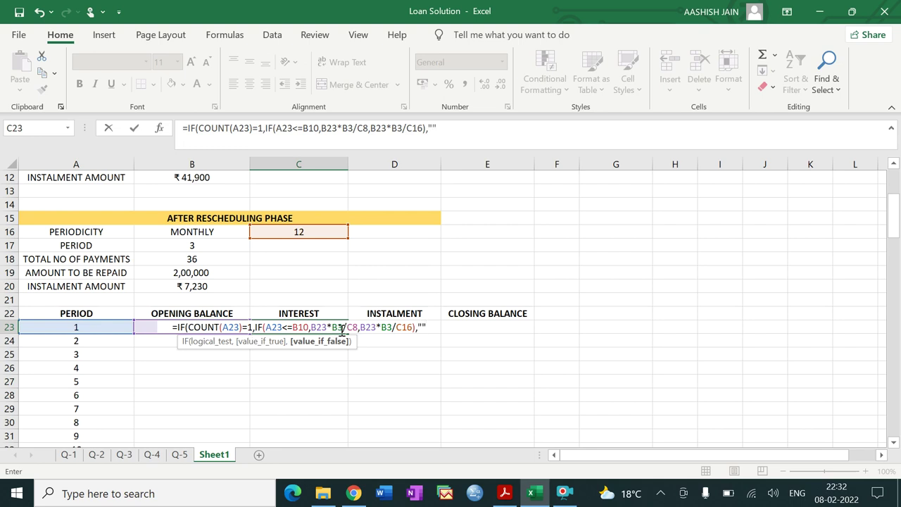
pyautogui.write(')')
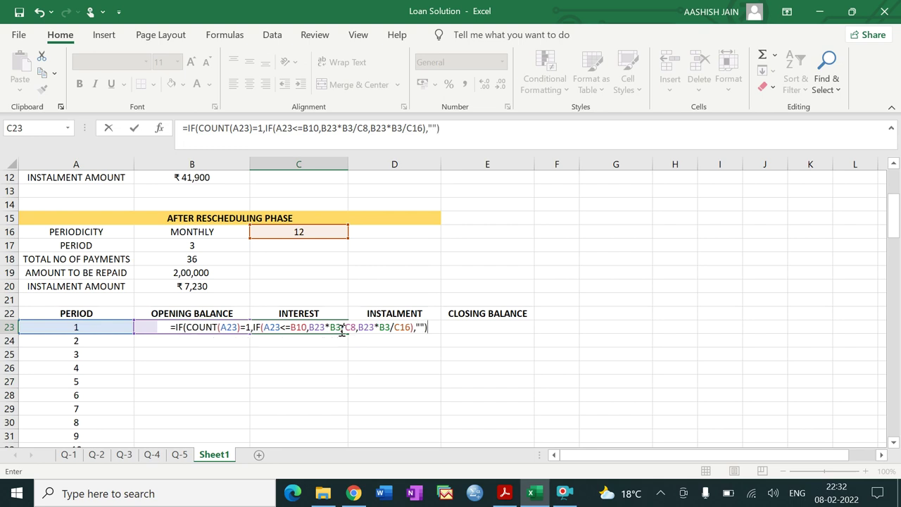
# Make the B10 reference absolute as $B$10 in the C23 formula's nested logical test.
pyautogui.click(290, 330)
pyautogui.write('$')
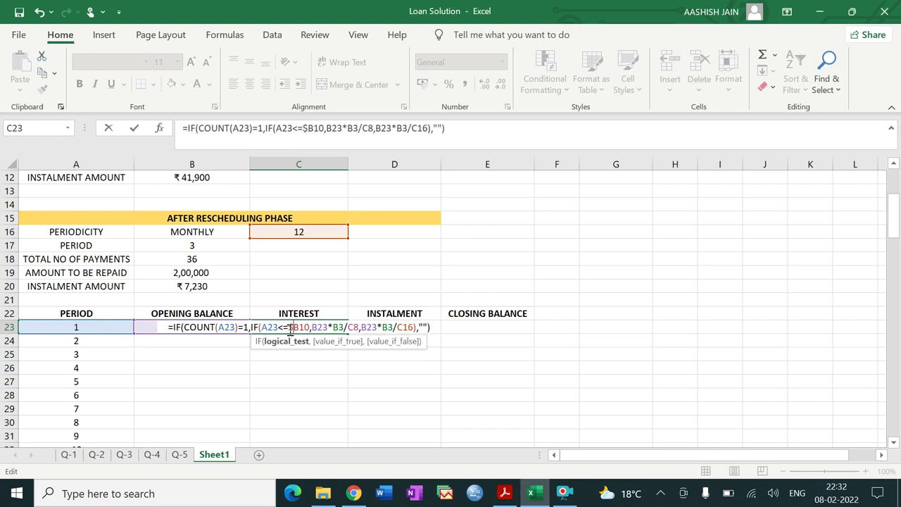
pyautogui.press('Right')
pyautogui.write('$')
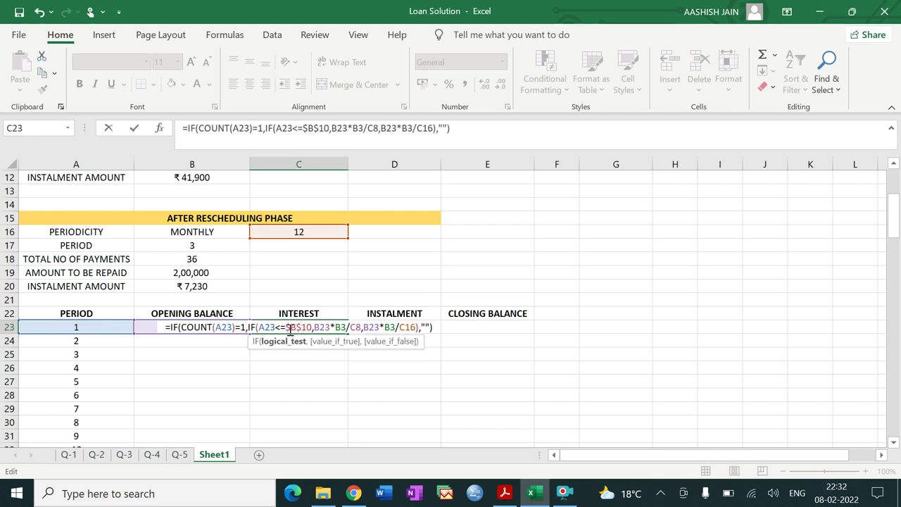
# Make B3 and C8 absolute as $B$3 and $C$8 in the nested IF's true value in C23.
pyautogui.press('Right')
pyautogui.press('Right')
pyautogui.press('Right')
pyautogui.press('Right')
pyautogui.press('Right')
pyautogui.press('Right')
pyautogui.press('Right')
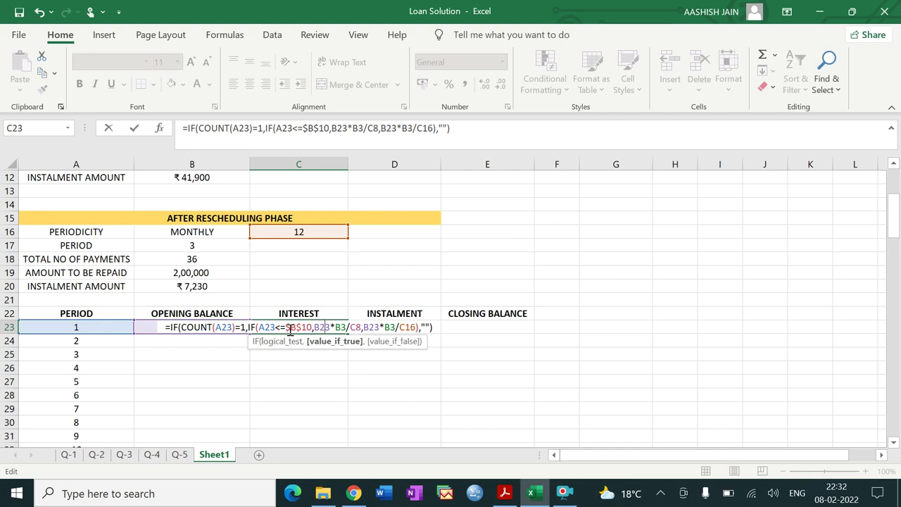
pyautogui.write('$')
pyautogui.press('Right')
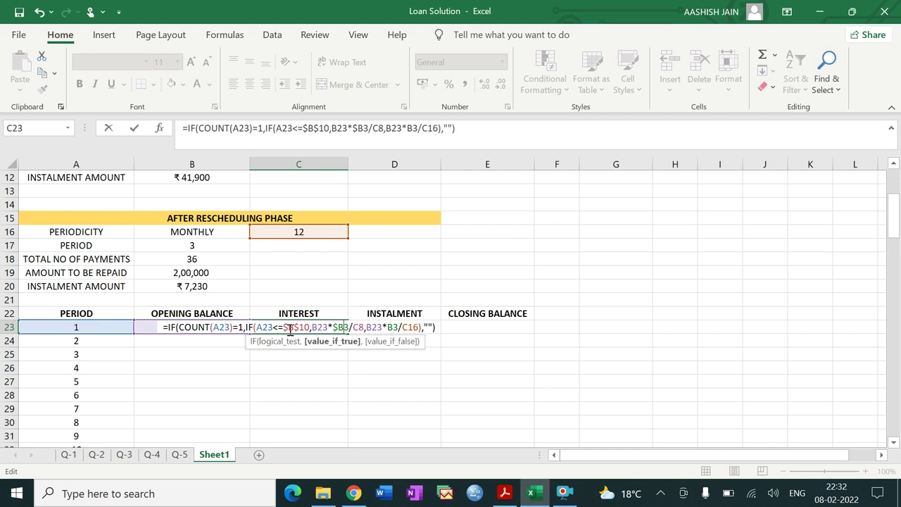
pyautogui.write('$B')
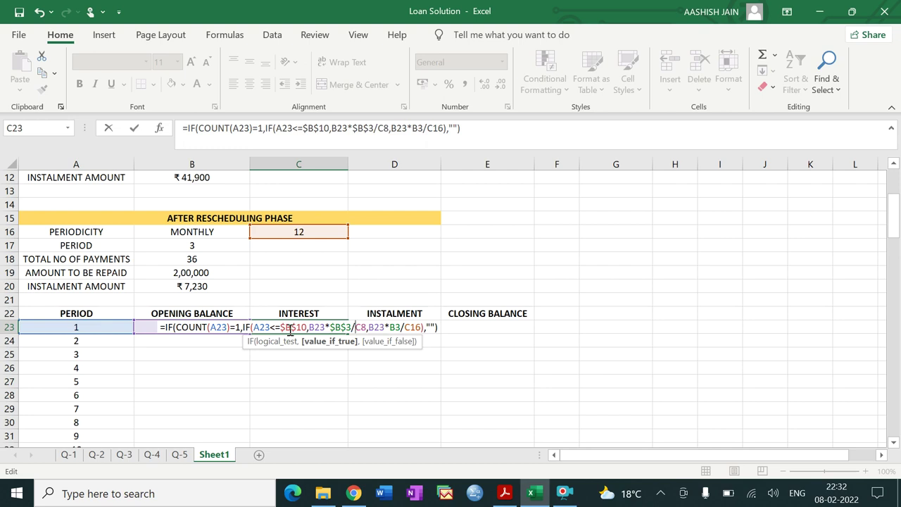
pyautogui.write('$')
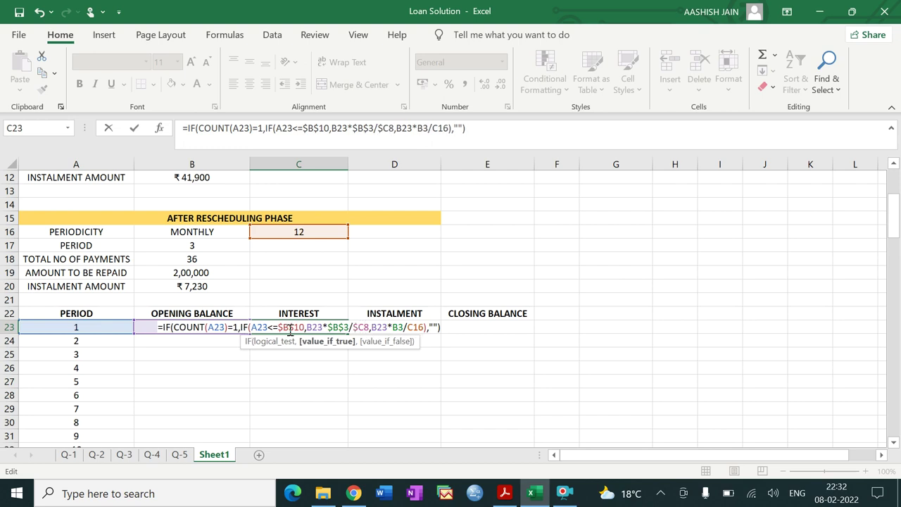
pyautogui.press('Right')
pyautogui.write('$')
# Make B3 absolute as $B$3 in the nested IF's false value and enter the C23 interest formula.
pyautogui.press('Right')
pyautogui.press('Right')
pyautogui.press('Right')
pyautogui.press('Right')
pyautogui.press('Right')
pyautogui.press('Right')
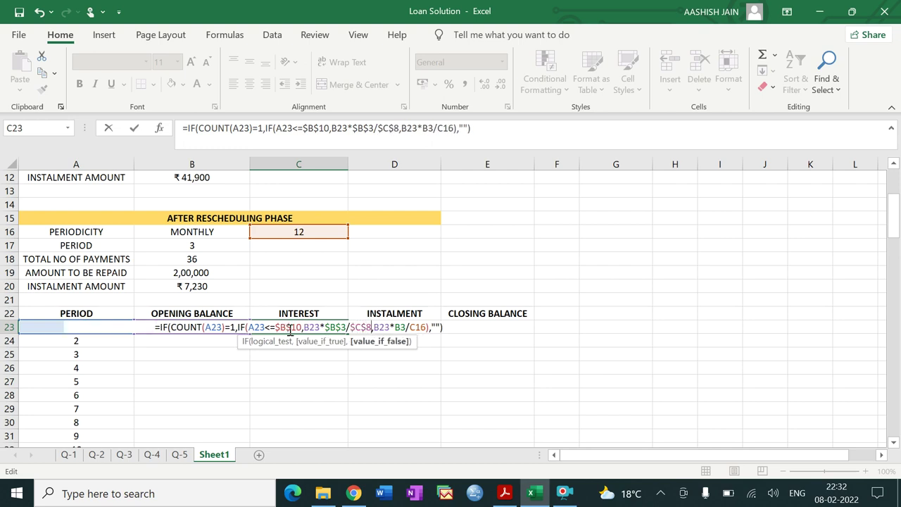
pyautogui.write('$B$')
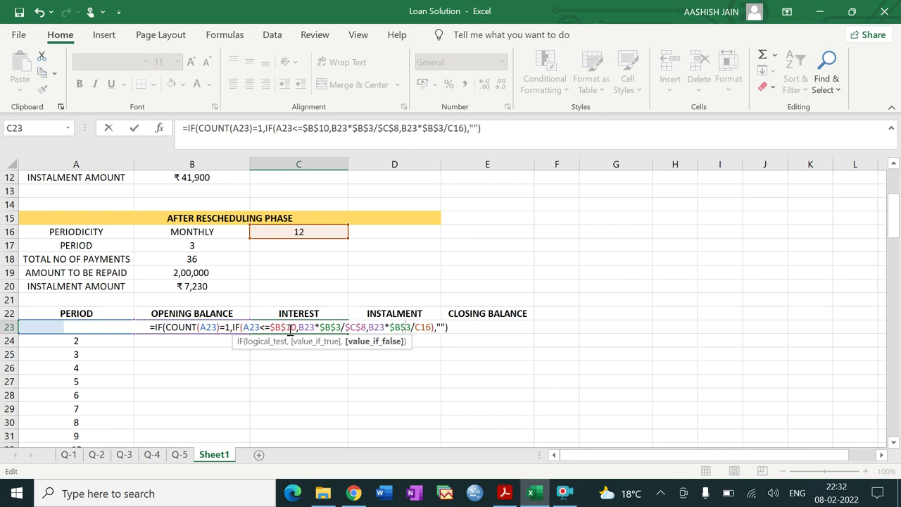
pyautogui.press('Return')
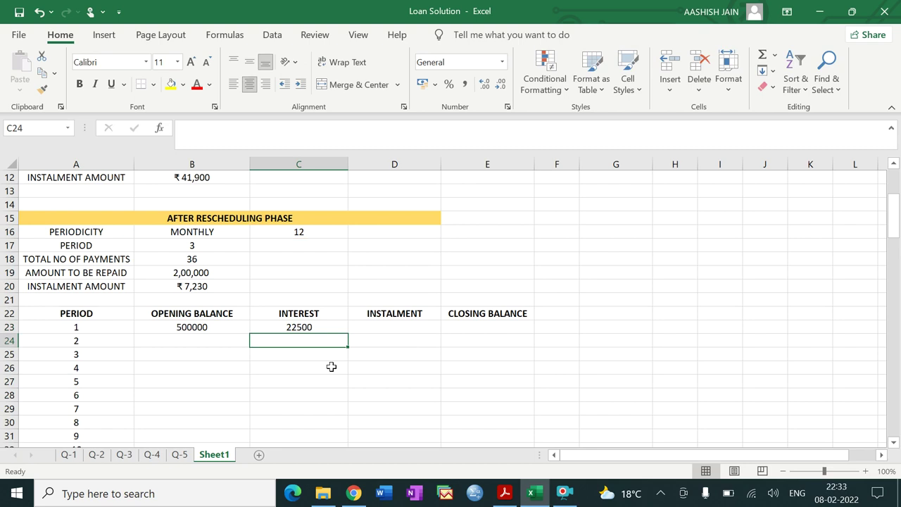
# Begin an IF formula for the first period's instalment in D23 with COUNT(A23)=1 as the logical test.
pyautogui.click(372, 325)
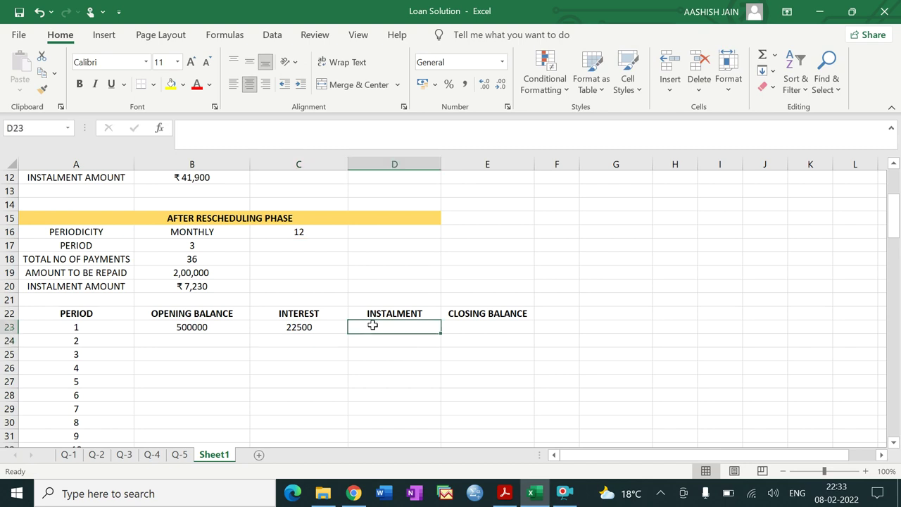
pyautogui.write('=IF')
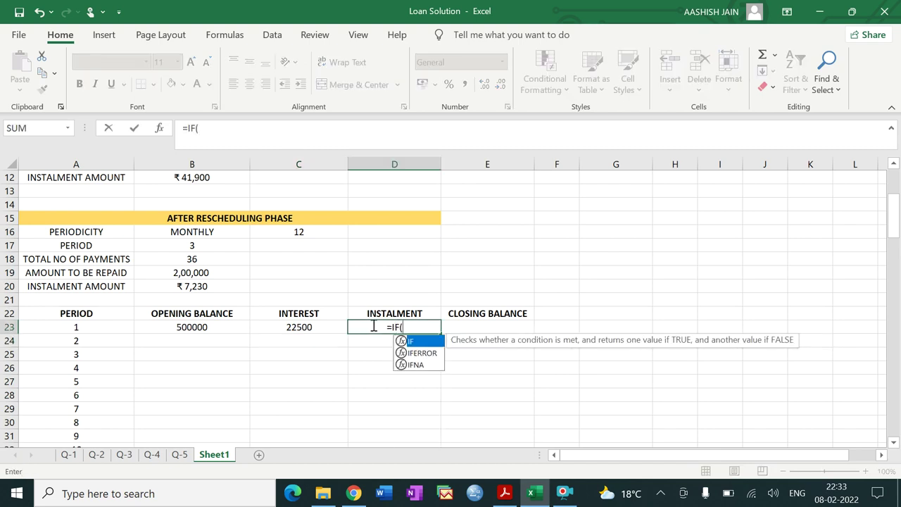
pyautogui.write('(COUNT')
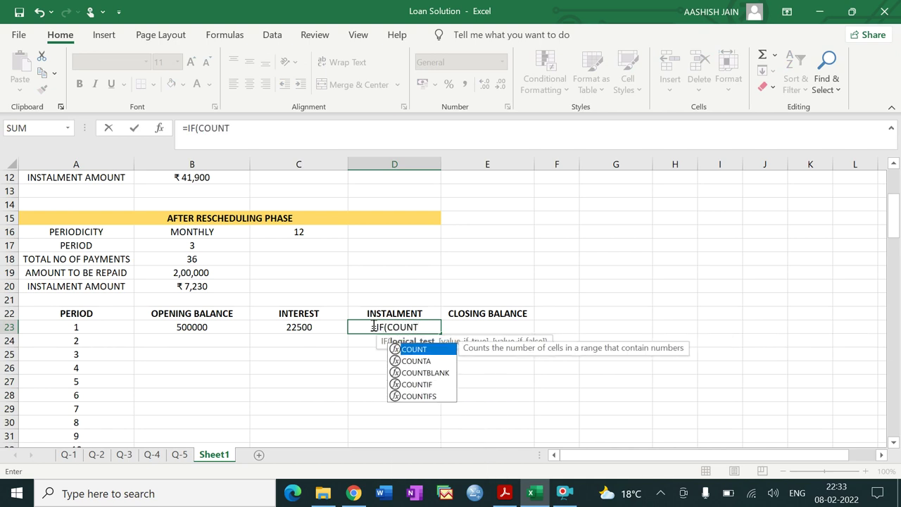
pyautogui.write('(')
pyautogui.click(104, 330)
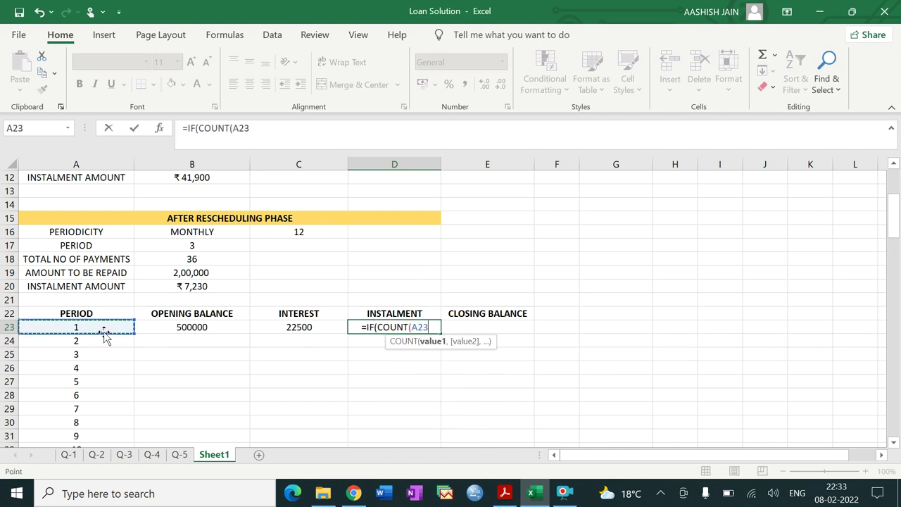
pyautogui.write(')=1,')
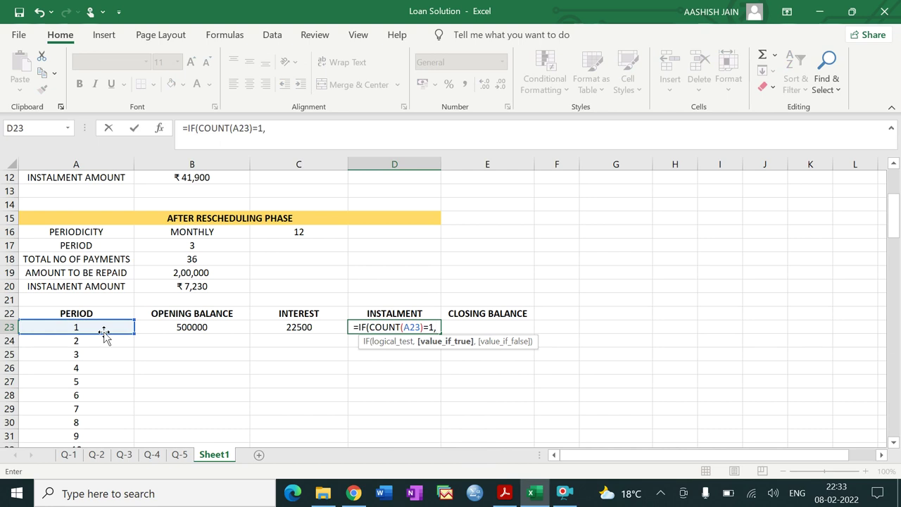
# Nest a second IF as the true value of the D23 formula, testing A23<=B10.
pyautogui.moveTo(896, 233); pyautogui.dragTo(897, 229)
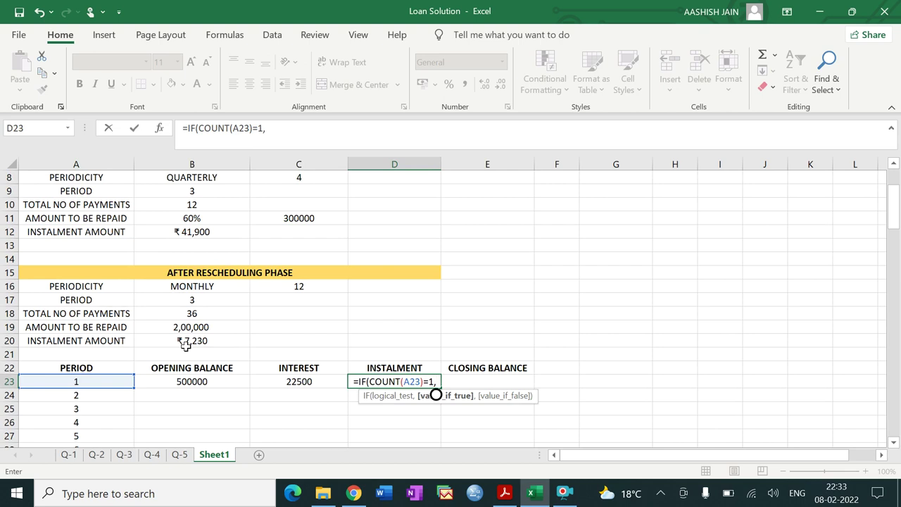
pyautogui.write('IF(')
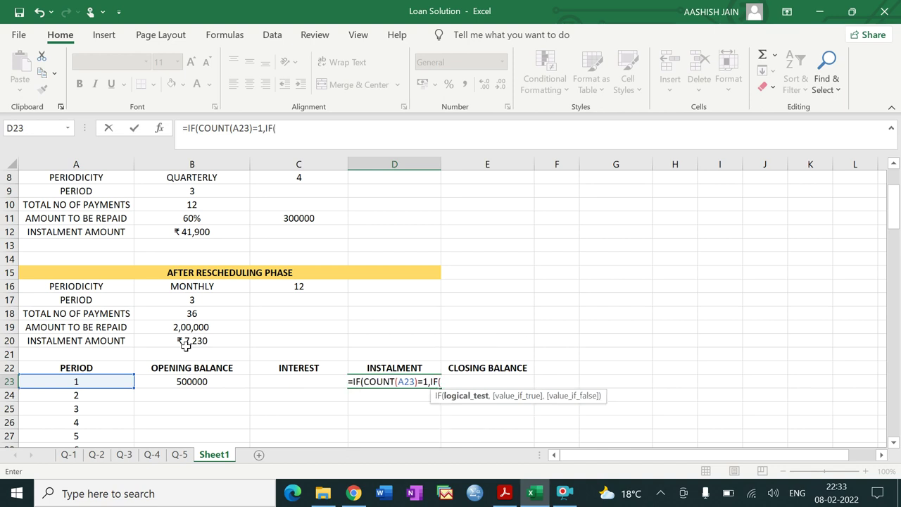
pyautogui.click(72, 381)
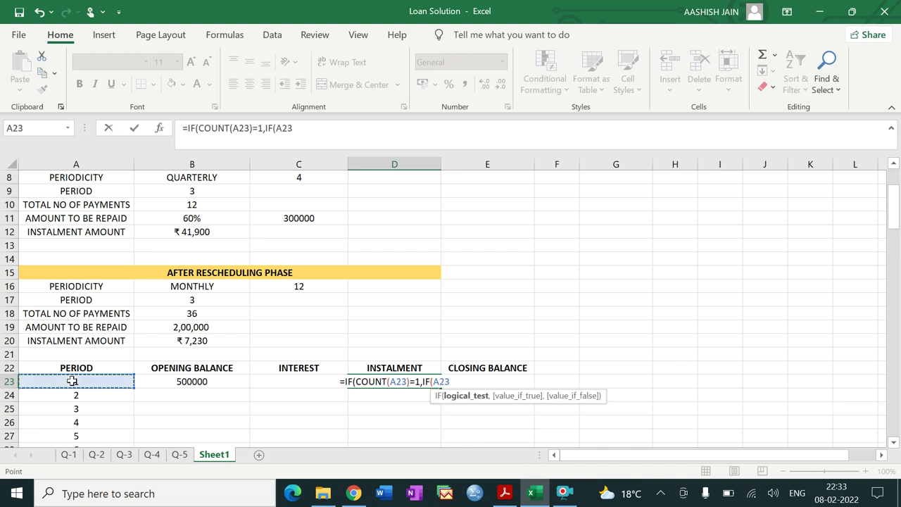
pyautogui.write('<=')
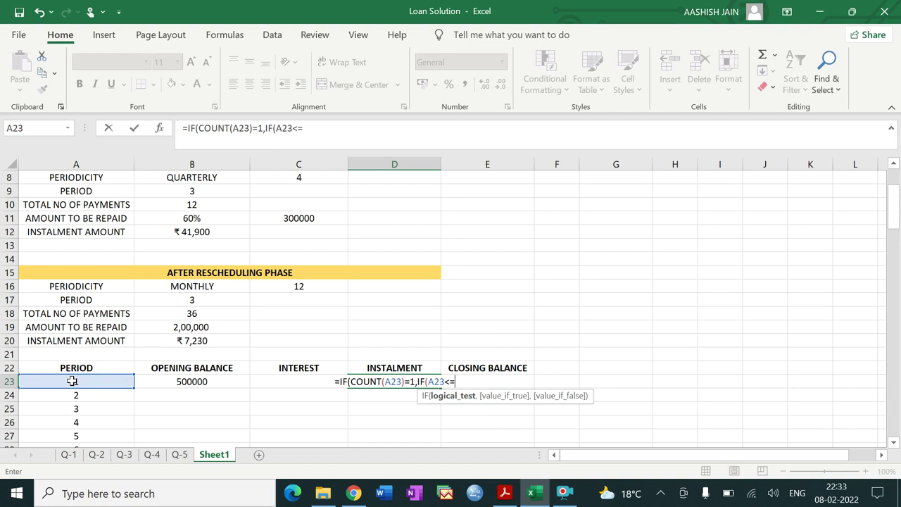
pyautogui.click(181, 206)
pyautogui.write(',')
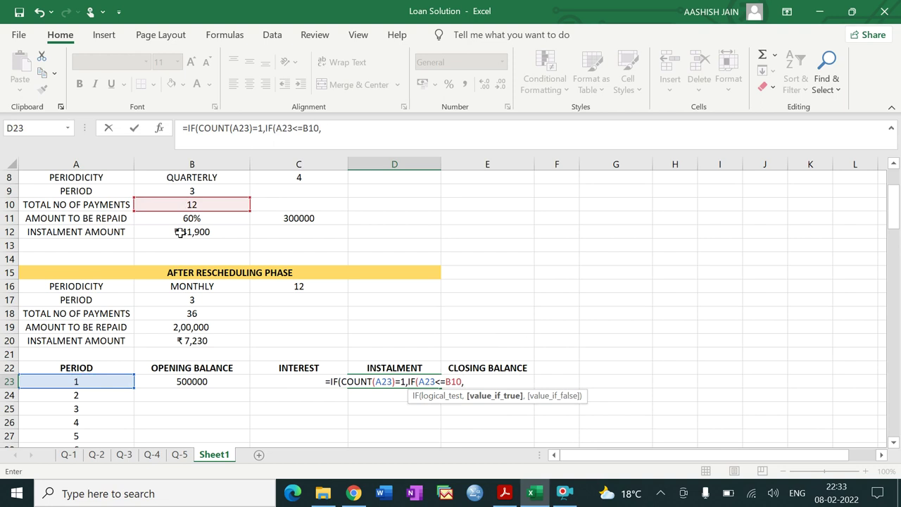
# Complete the D23 formula with B12 and B20 as the nested IF's true and false values and "" as the outer false value.
pyautogui.click(181, 233)
pyautogui.write(',')
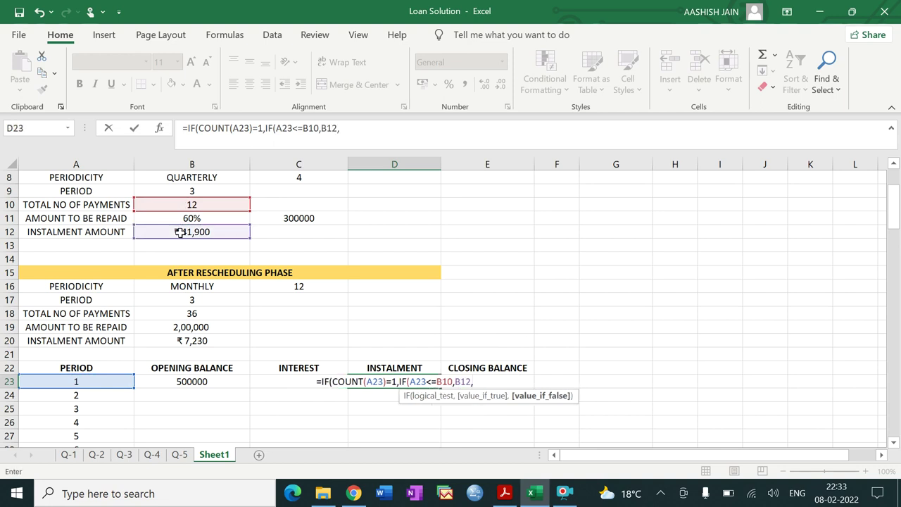
pyautogui.click(182, 343)
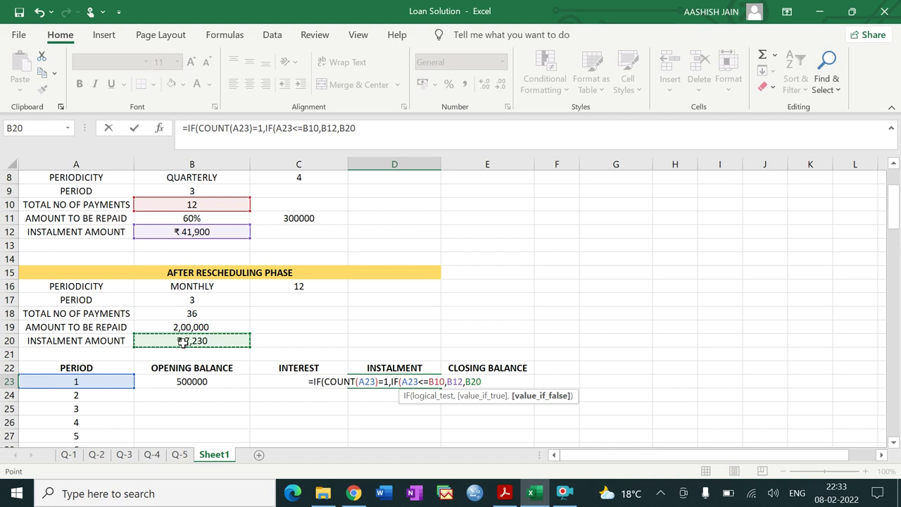
pyautogui.write(')')
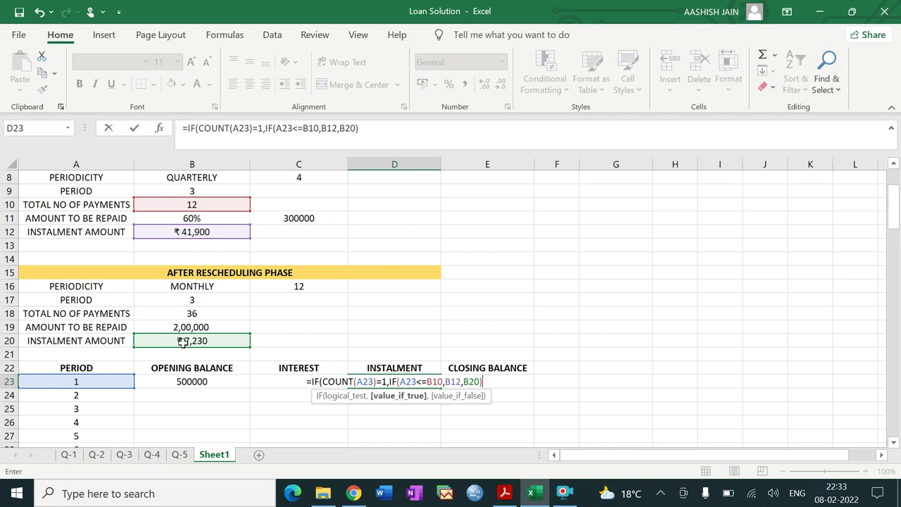
pyautogui.write(',')
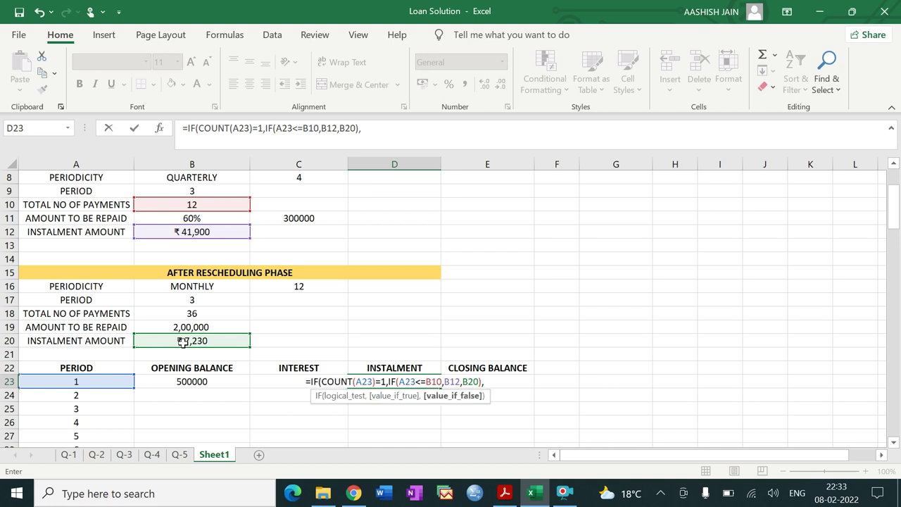
pyautogui.write('"")')
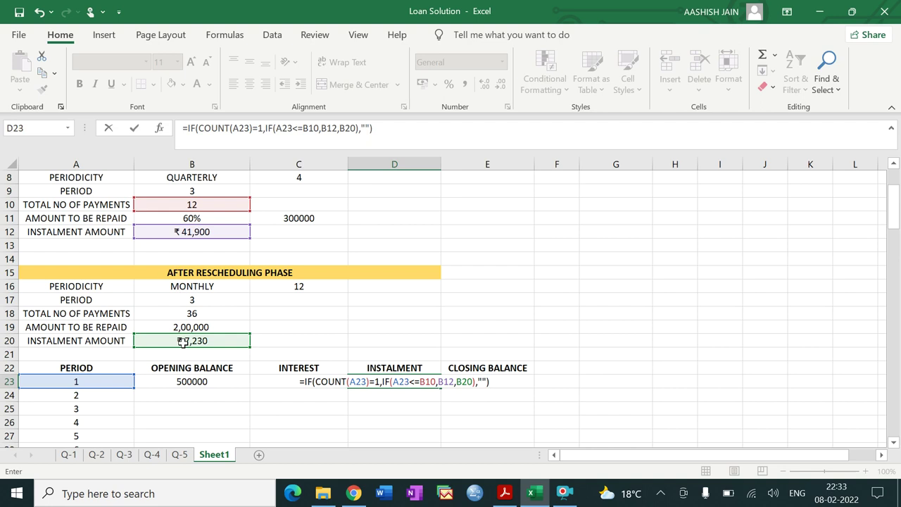
# Make the B10, B12 and B20 references absolute as $B$10, $B$12 and $B$20 in the D23 instalment formula.
pyautogui.click(420, 382)
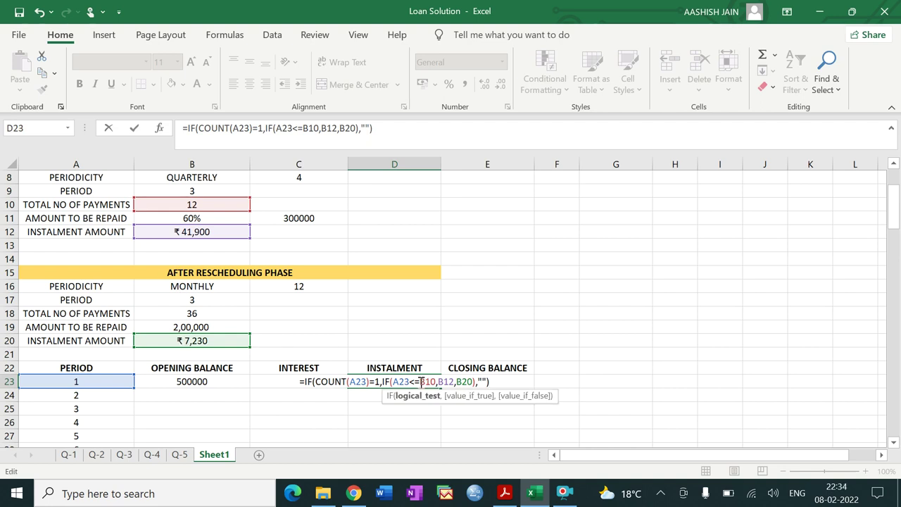
pyautogui.write('$')
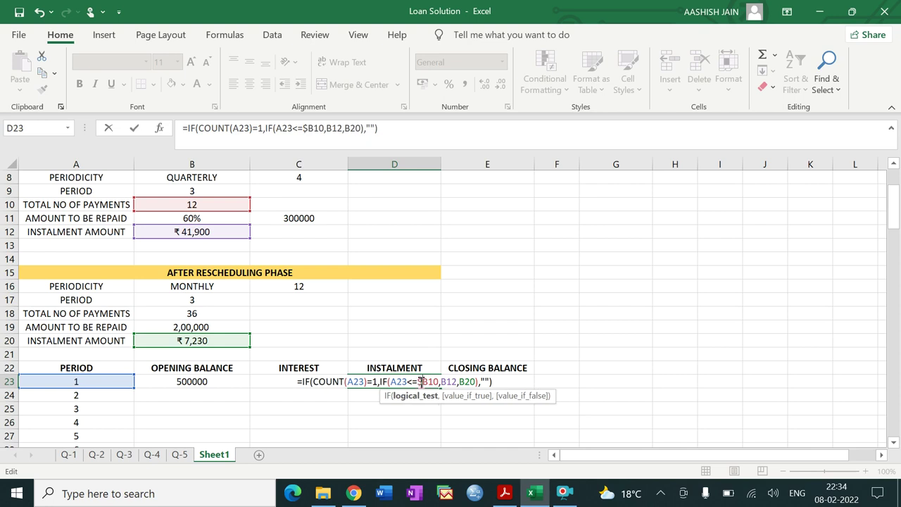
pyautogui.press('Right')
pyautogui.write('$')
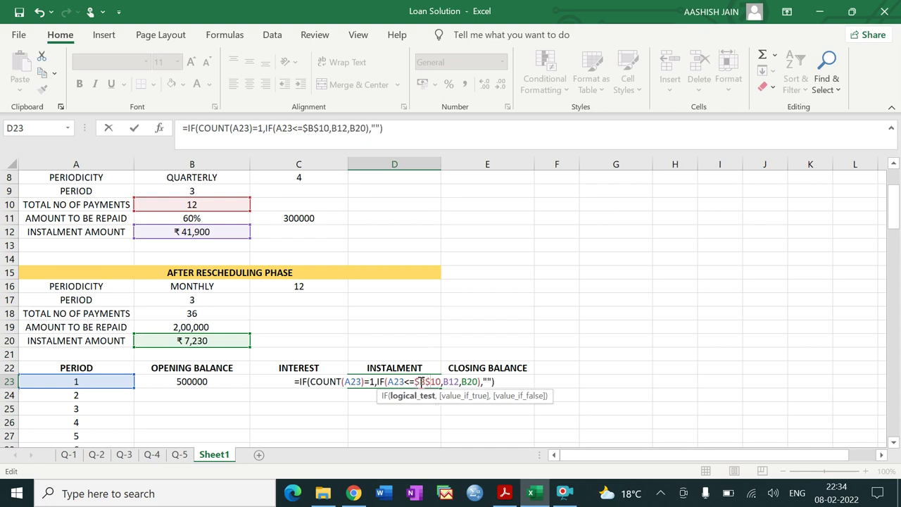
pyautogui.click(445, 381)
pyautogui.write('$B')
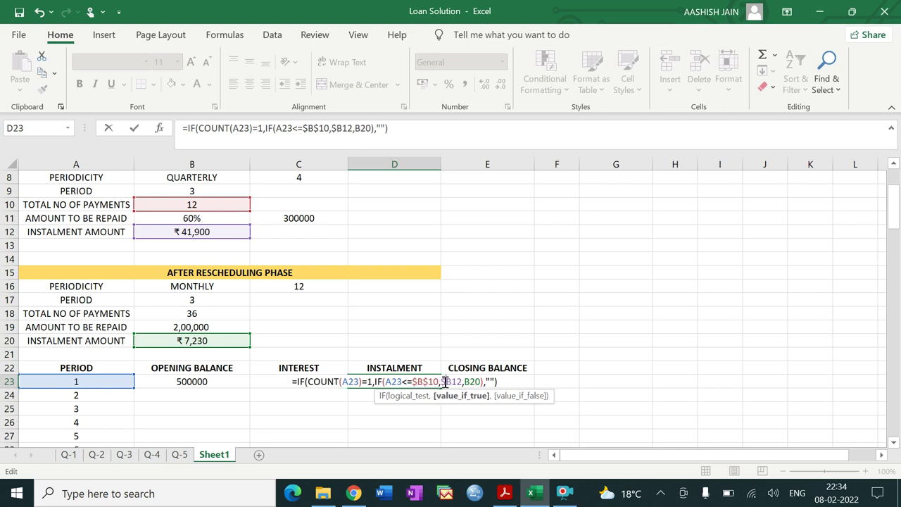
pyautogui.write('$')
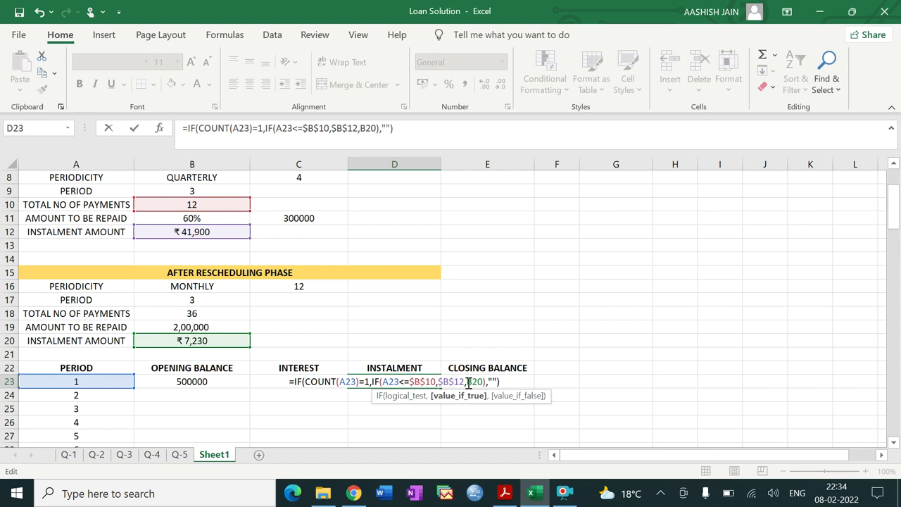
pyautogui.click(467, 382)
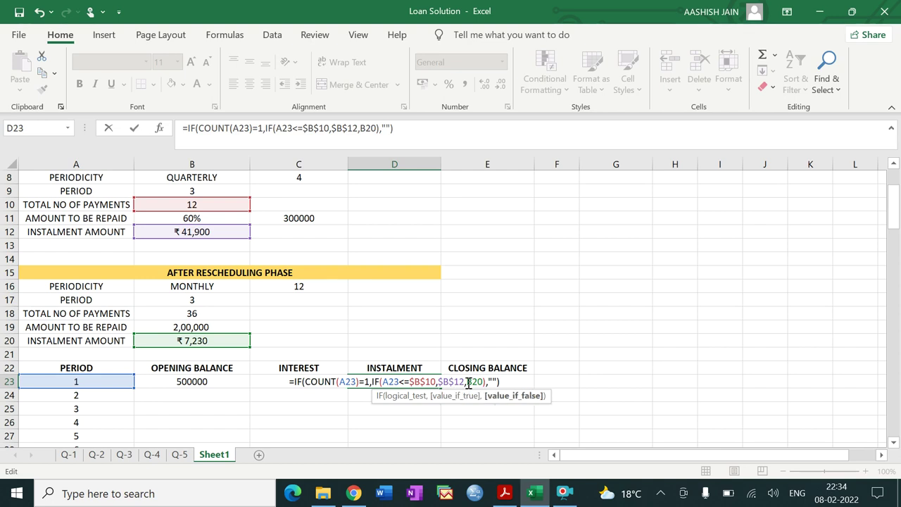
pyautogui.write('$')
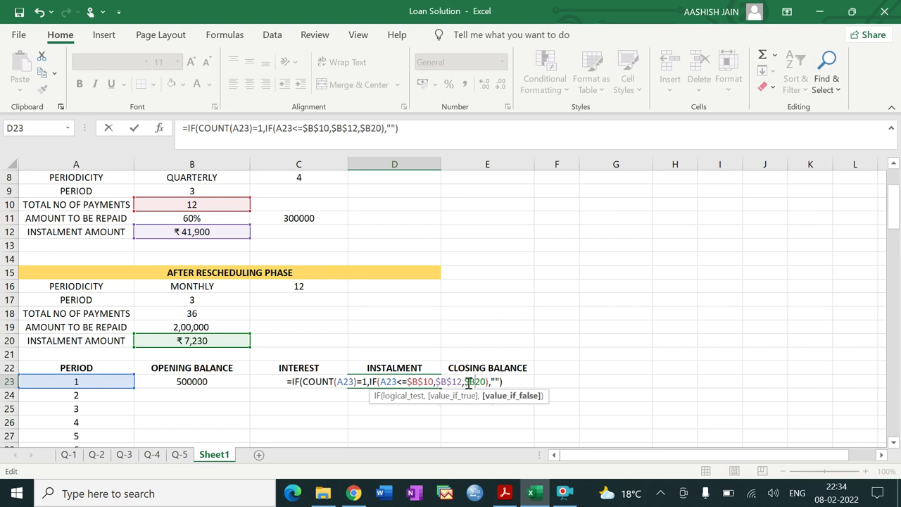
pyautogui.press('Right')
pyautogui.write('$')
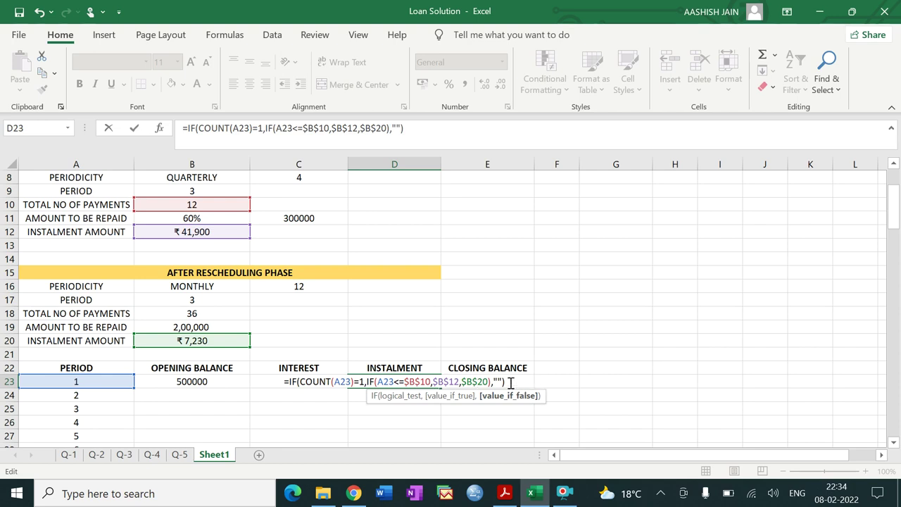
# Commit the D23 instalment formula and display its result with no decimal places.
pyautogui.press('Return')
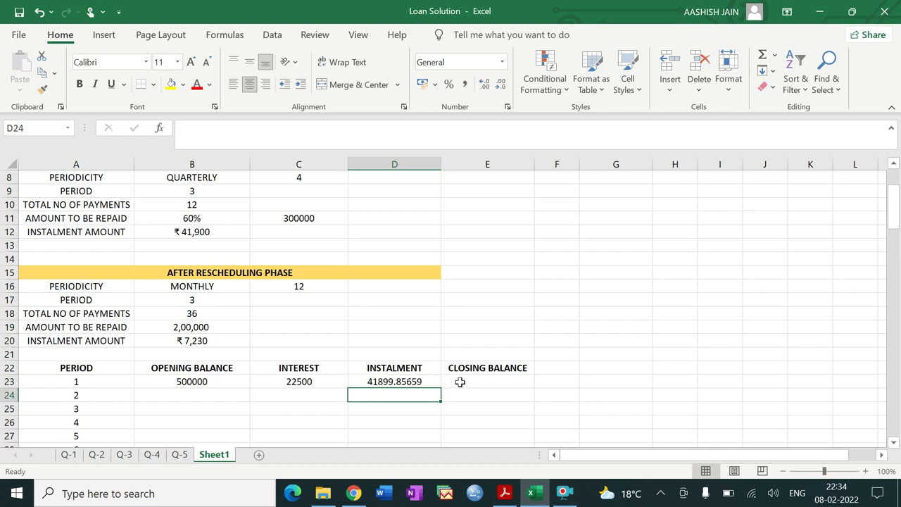
pyautogui.click(414, 383)
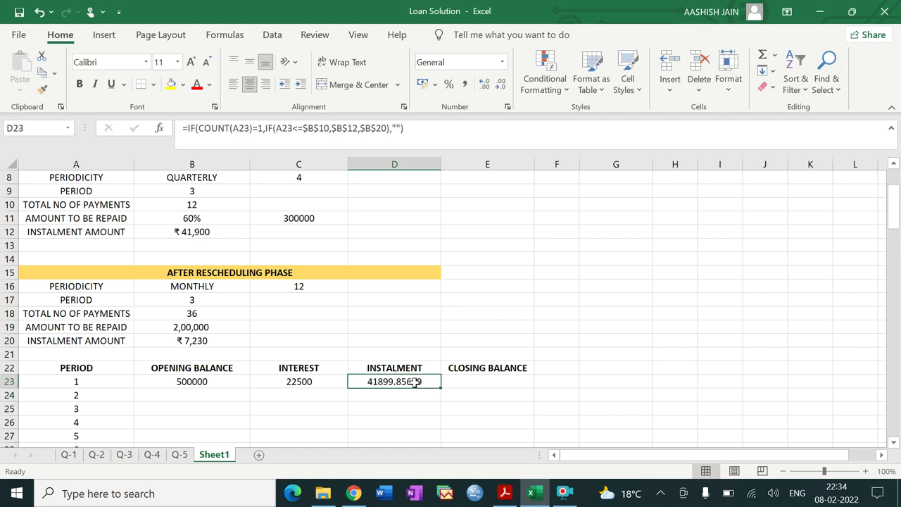
pyautogui.click(499, 86)
pyautogui.click(499, 86)
pyautogui.click(498, 86)
pyautogui.click(499, 86)
pyautogui.click(499, 86)
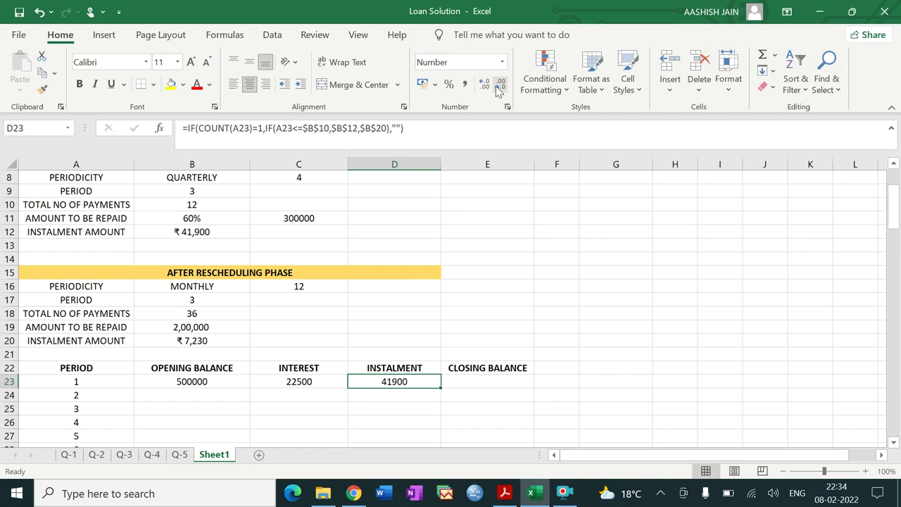
pyautogui.click(471, 409)
# Begin an IF formula for the first period's closing balance in E23 with COUNT(A23)=1 as the logical test.
pyautogui.click(489, 381)
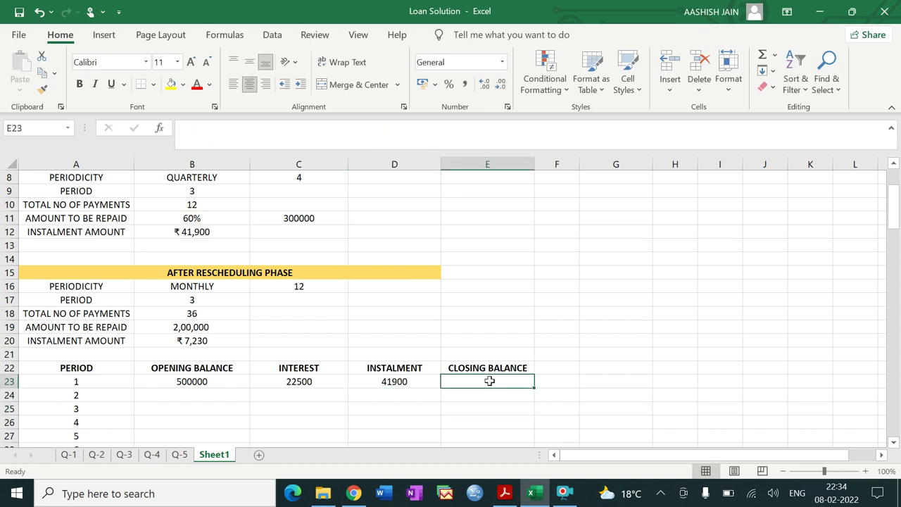
pyautogui.write('=IF(')
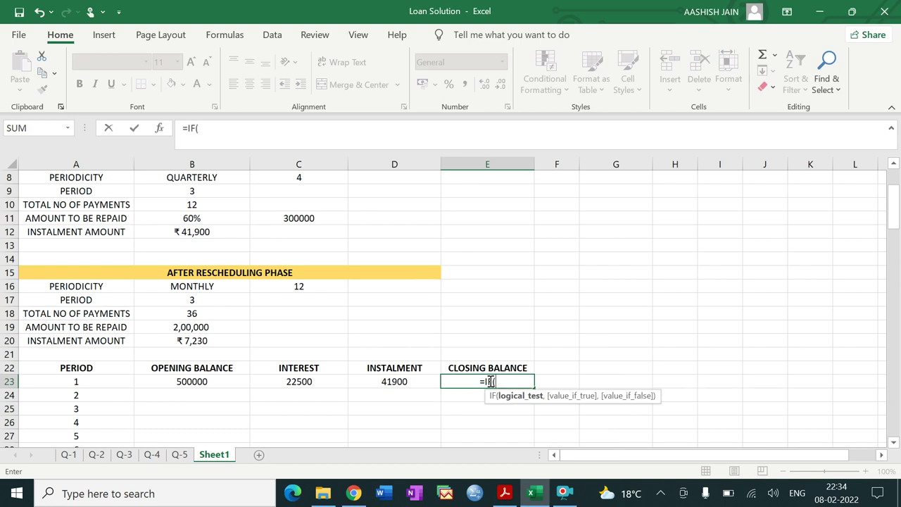
pyautogui.write('COUNT(')
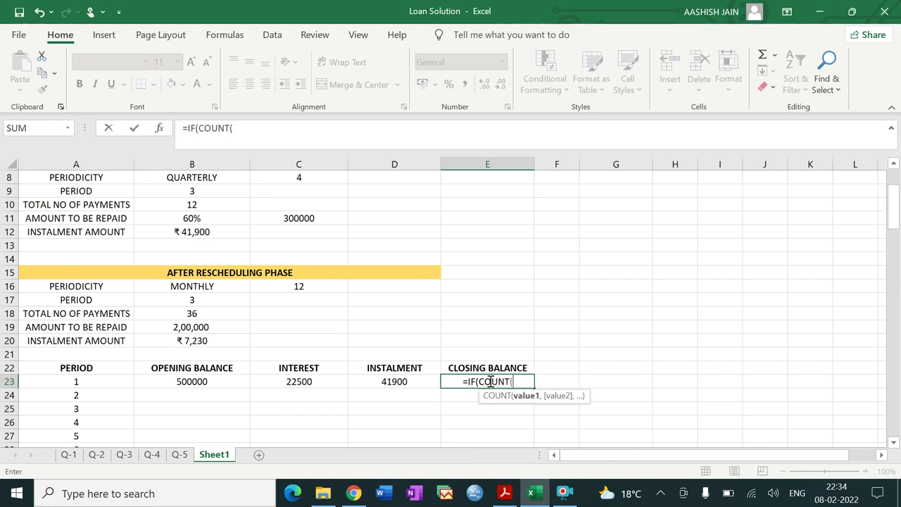
pyautogui.click(99, 384)
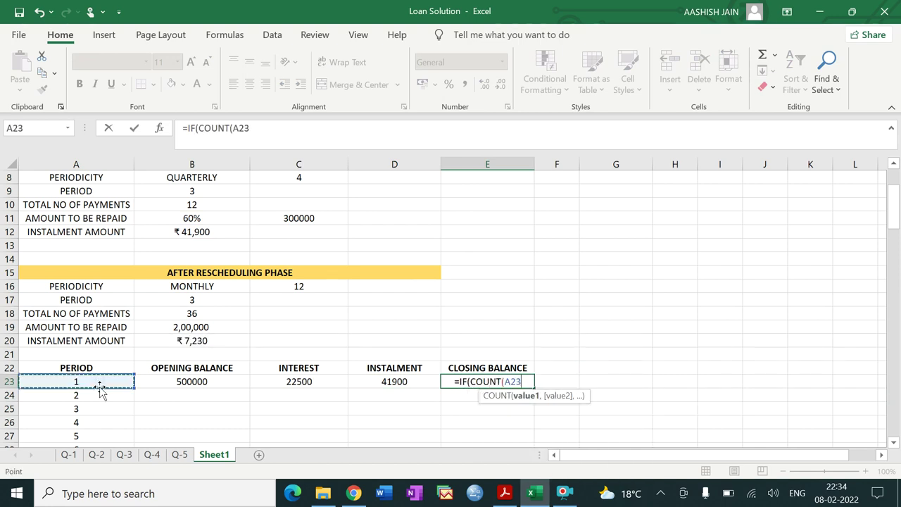
pyautogui.write(')=1')
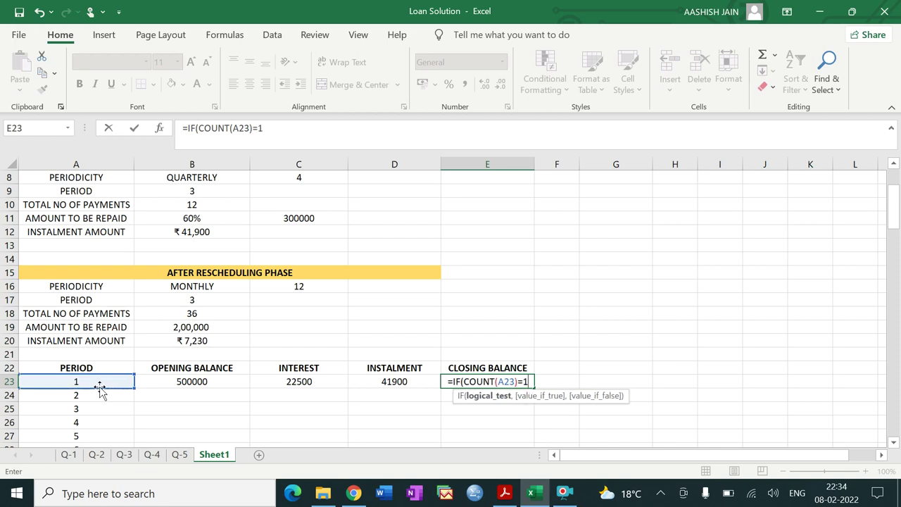
pyautogui.write(',')
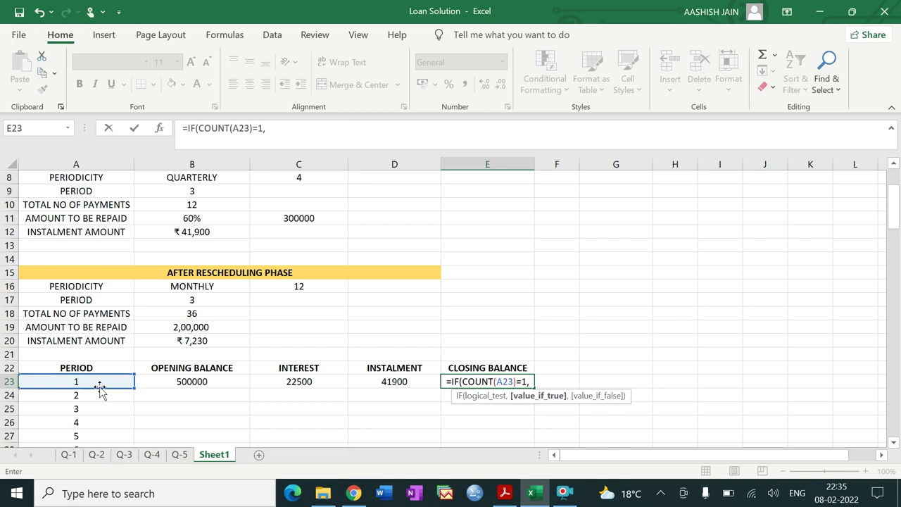
# Complete the E23 formula with B23-(D23-C23) as the true value and "" as the false value.
pyautogui.click(170, 381)
pyautogui.write('-')
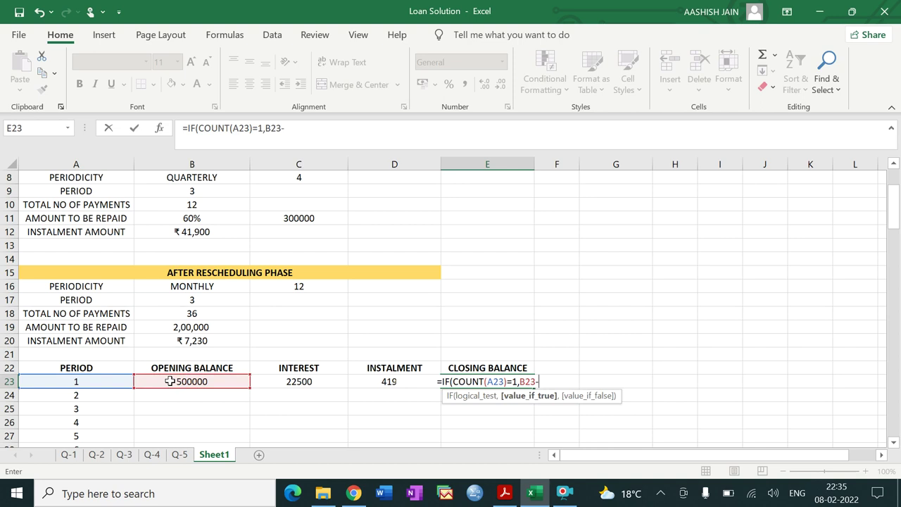
pyautogui.write('(')
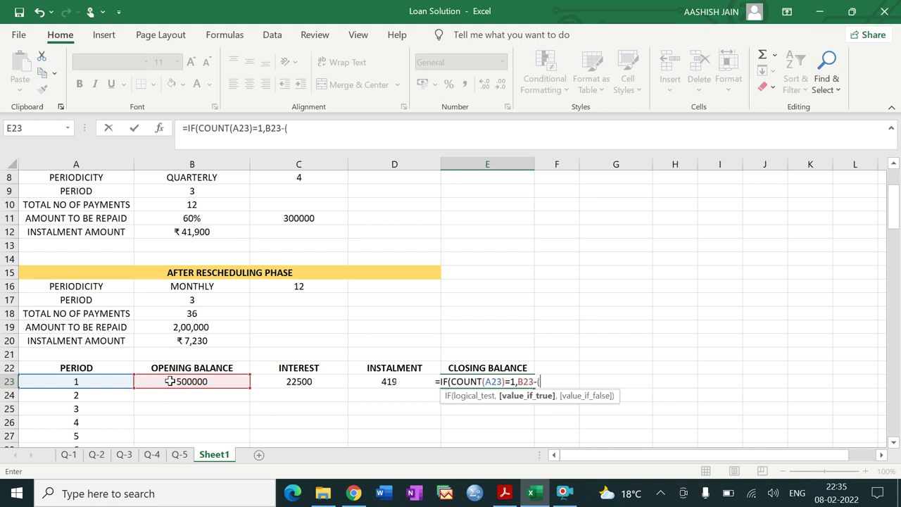
pyautogui.click(376, 381)
pyautogui.write('-')
pyautogui.click(312, 381)
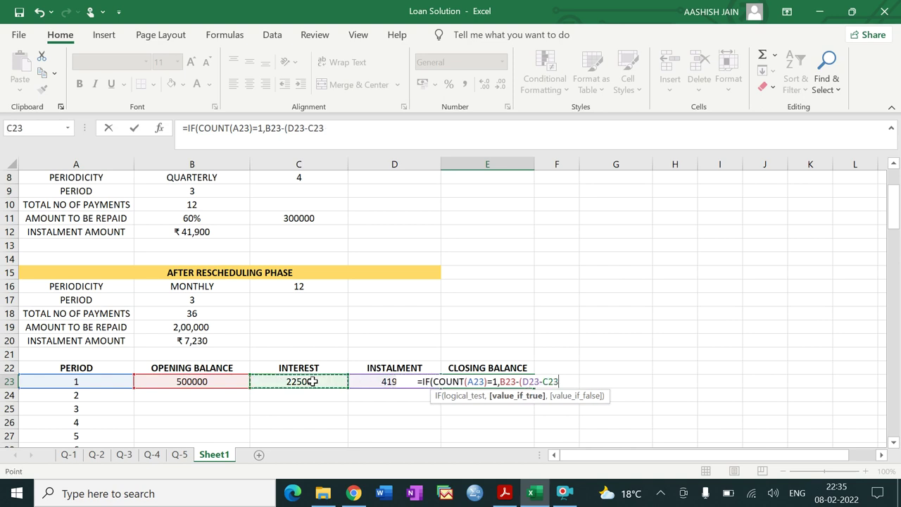
pyautogui.write(')')
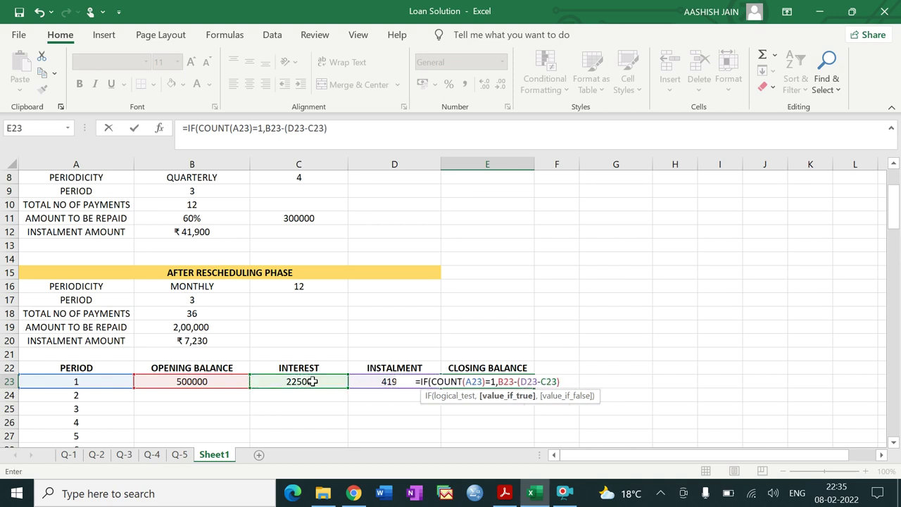
pyautogui.write(',"")')
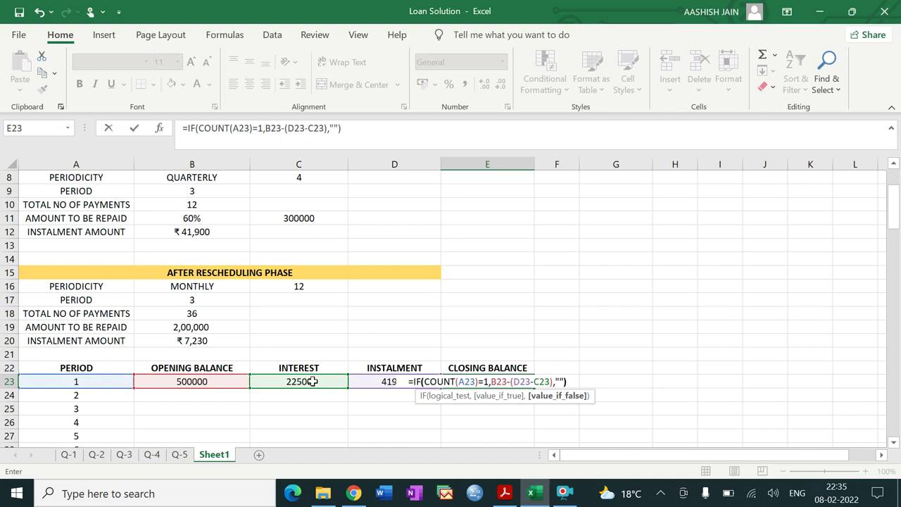
pyautogui.press('Return')
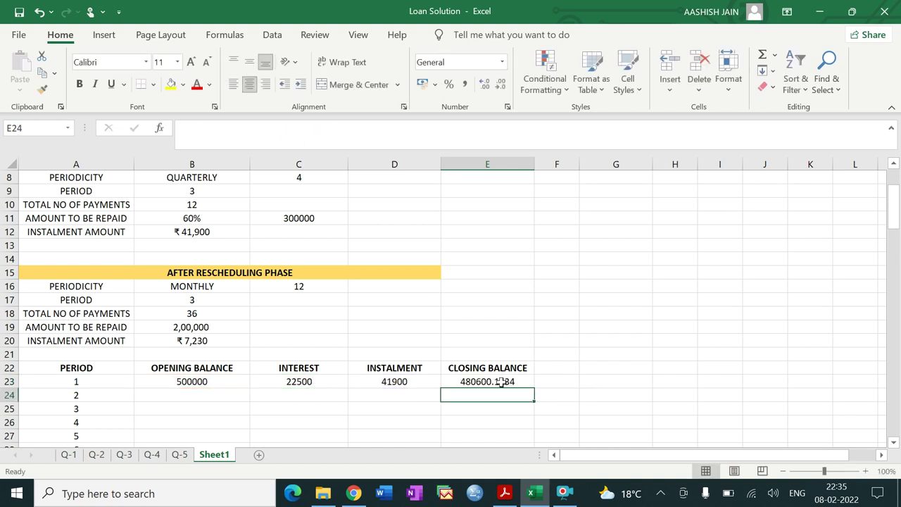
# Display the first period's closing balance in E23 with no decimal places.
pyautogui.click(499, 385)
pyautogui.click(500, 85)
pyautogui.click(500, 85)
pyautogui.click(500, 84)
pyautogui.click(500, 84)
pyautogui.click(681, 310)
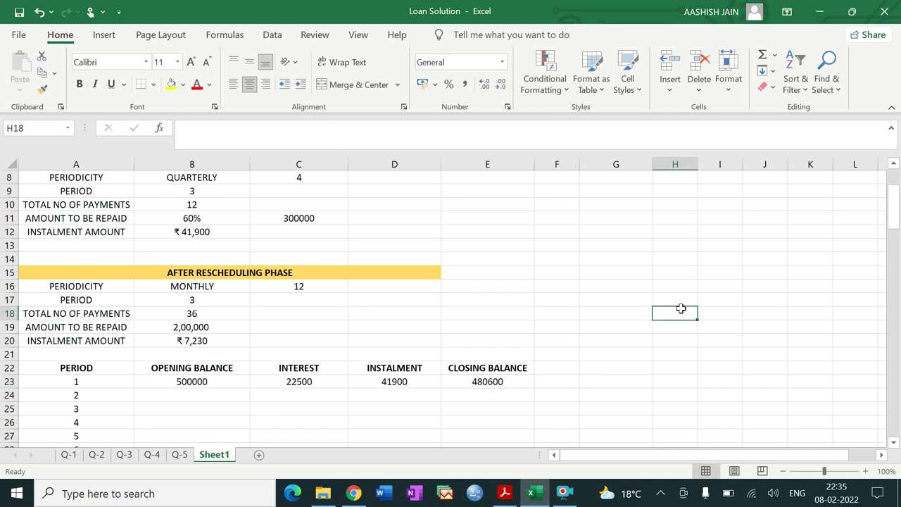
# Enter =IF(COUNT(A24)=1,E23,"") in B24 as the second period's opening balance.
pyautogui.click(862, 290)
pyautogui.click(676, 391)
pyautogui.press('Down')
pyautogui.press('Down')
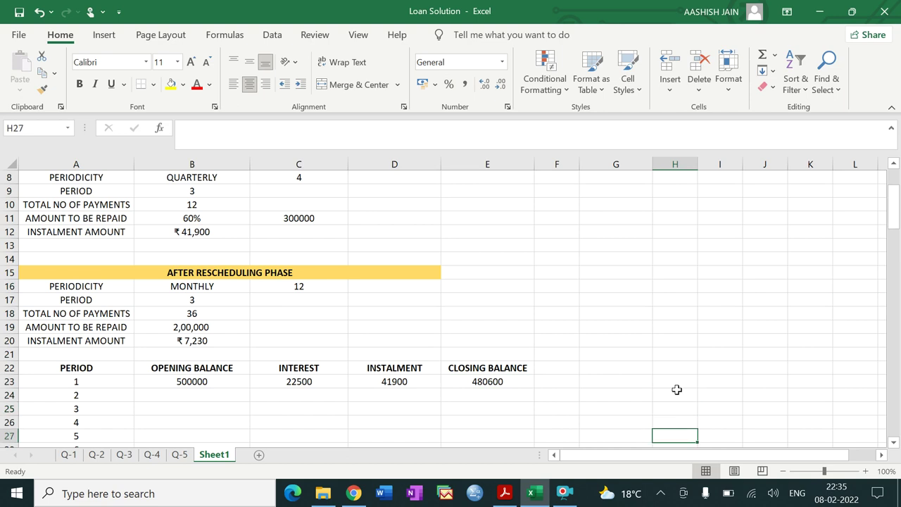
pyautogui.press('Down')
pyautogui.press('Down')
pyautogui.press('Down')
pyautogui.press('Down')
pyautogui.press('Down')
pyautogui.press('Down')
pyautogui.press('Down')
pyautogui.press('Down')
pyautogui.press('Down')
pyautogui.press('Down')
pyautogui.press('Down')
pyautogui.press('Down')
pyautogui.press('Down')
pyautogui.click(171, 230)
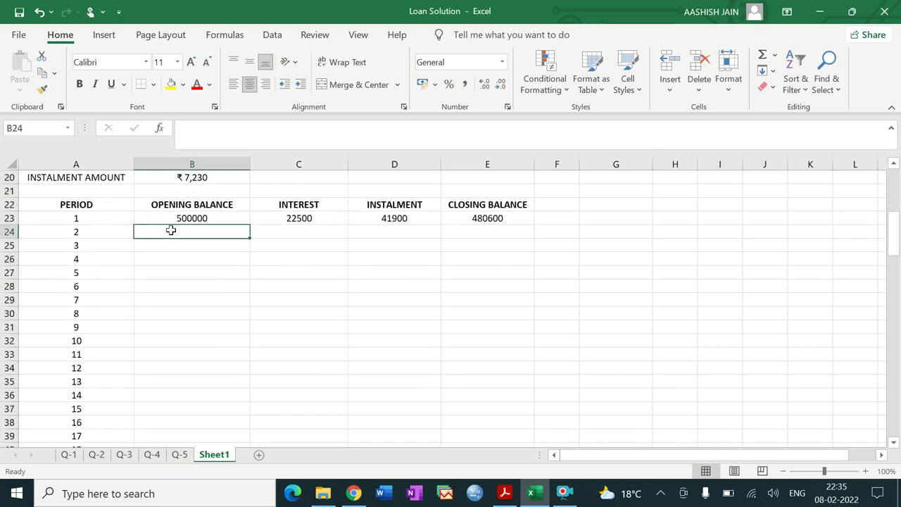
pyautogui.write('=IF')
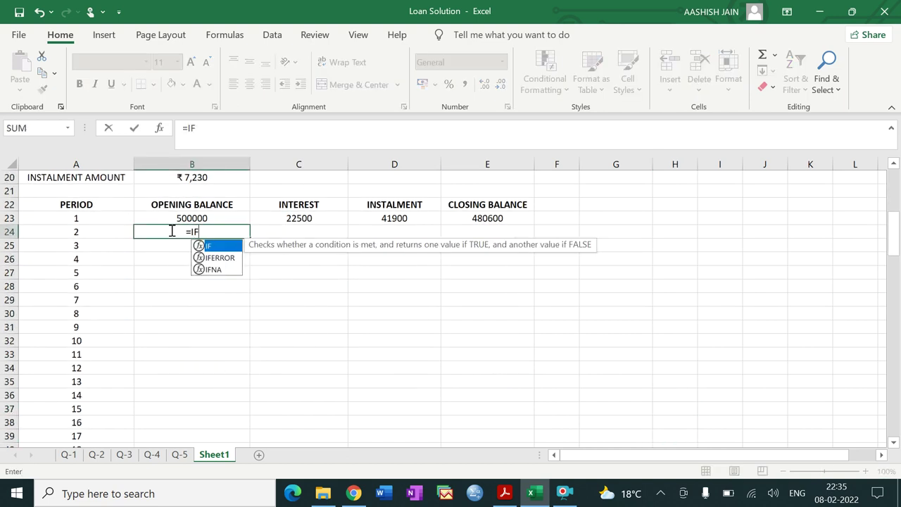
pyautogui.write('(COU')
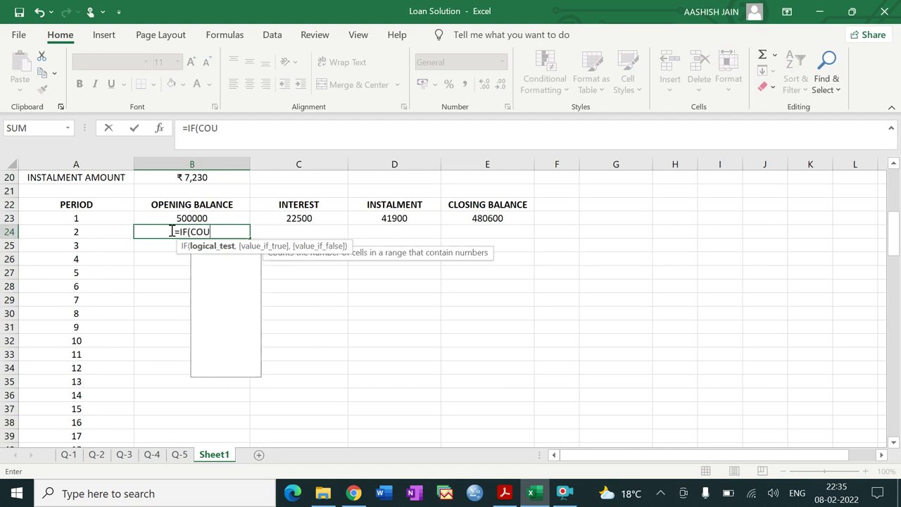
pyautogui.write('NT(')
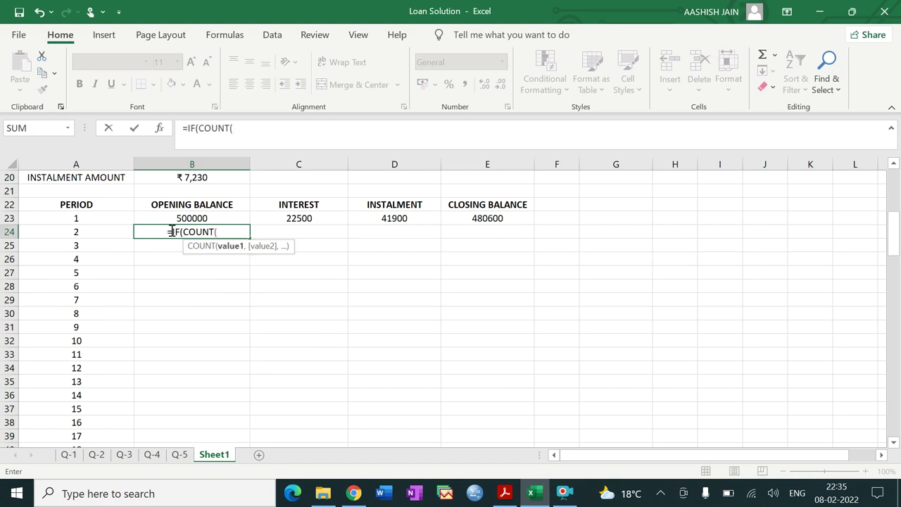
pyautogui.click(101, 231)
pyautogui.write(')=1,')
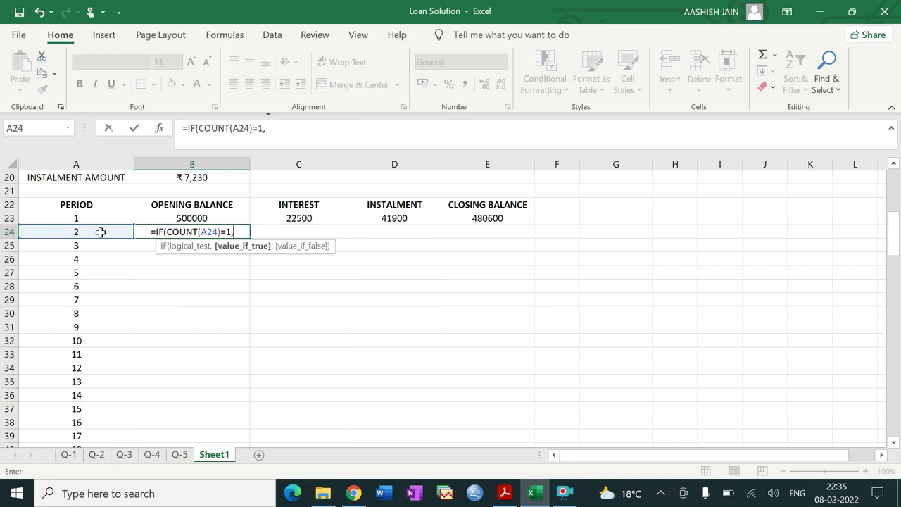
pyautogui.click(459, 218)
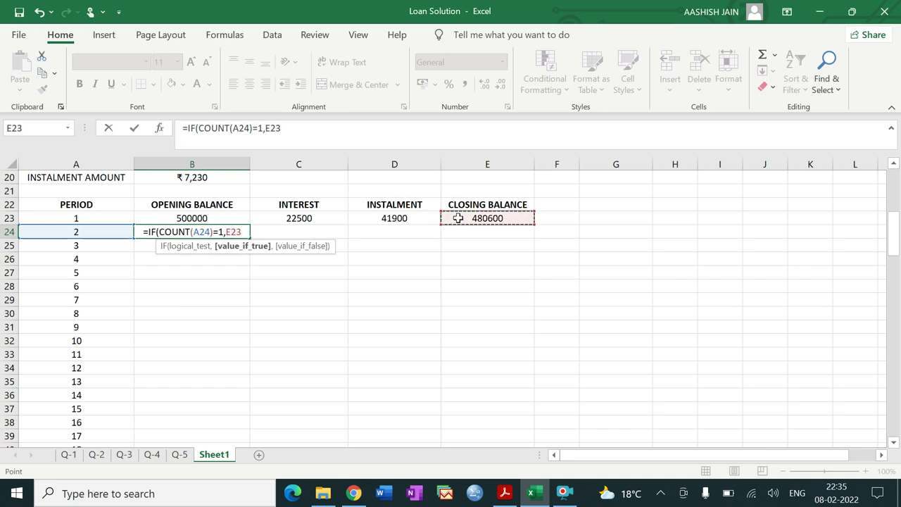
pyautogui.write(',"")')
pyautogui.press('Return')
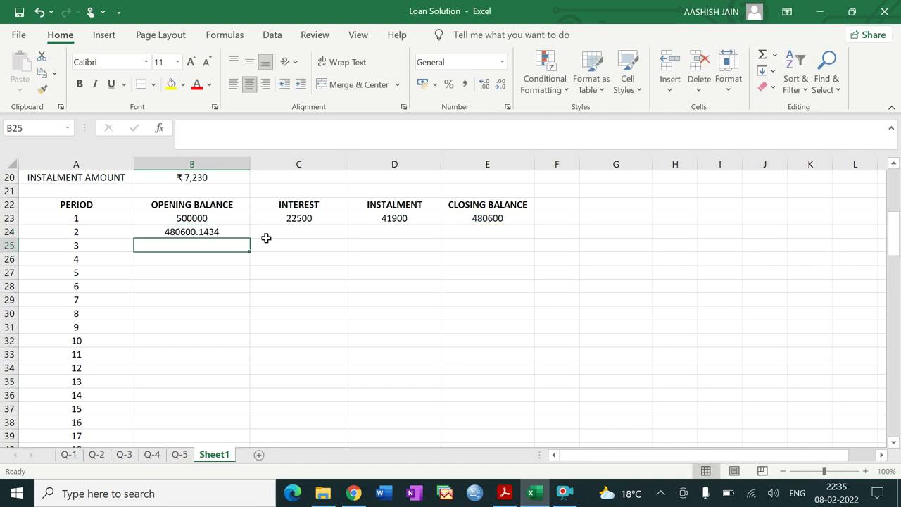
# Display B24 with no decimal places and fill its opening balance formula down the column past the last period.
pyautogui.click(227, 233)
pyautogui.click(500, 84)
pyautogui.click(500, 83)
pyautogui.click(500, 84)
pyautogui.click(500, 84)
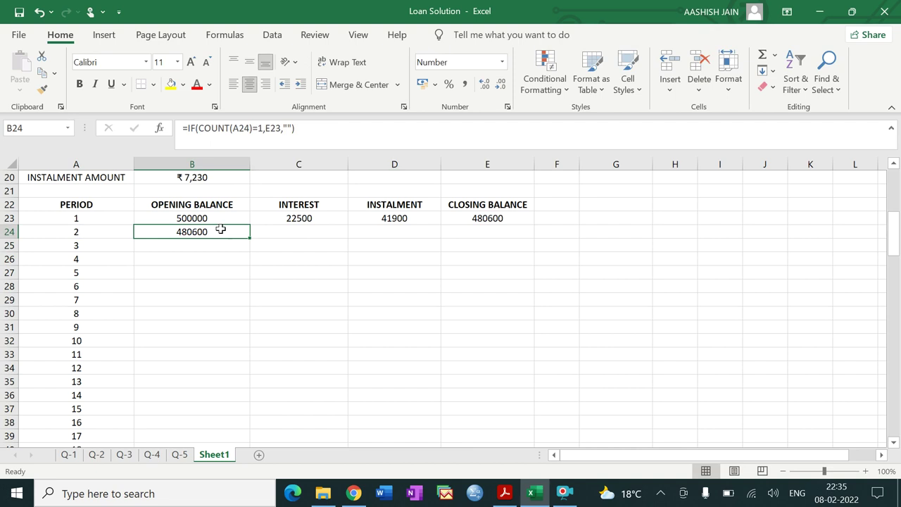
pyautogui.moveTo(250, 237); pyautogui.dragTo(210, 442)
pyautogui.click(412, 394)
# Fill the C23 interest formula down the column to row 120.
pyautogui.moveTo(893, 420); pyautogui.dragTo(894, 221)
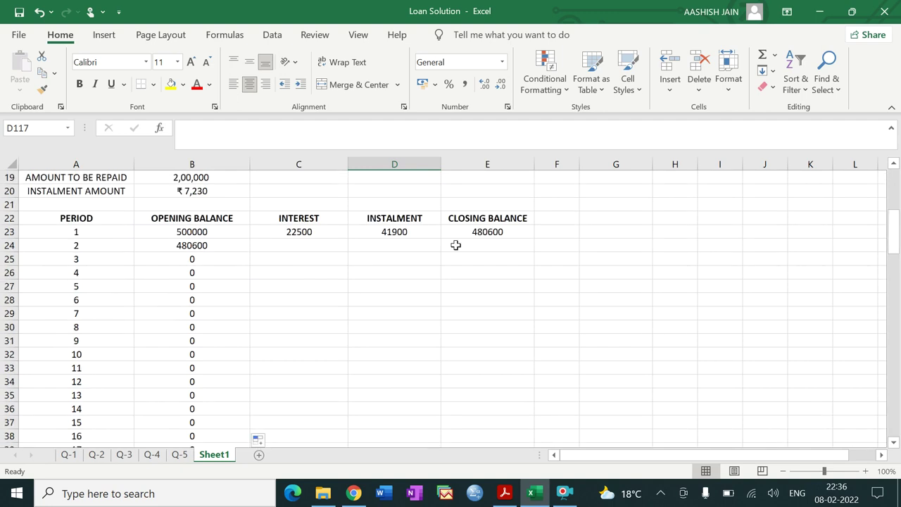
pyautogui.click(296, 231)
pyautogui.moveTo(347, 241); pyautogui.dragTo(314, 425)
pyautogui.click(519, 383)
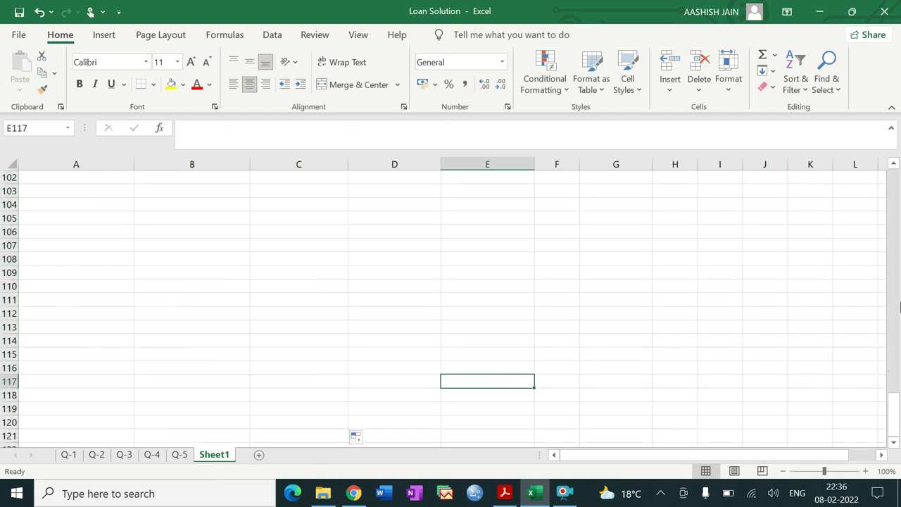
# Fill the D23 instalment formula down the column to row 120.
pyautogui.moveTo(893, 416); pyautogui.dragTo(887, 232)
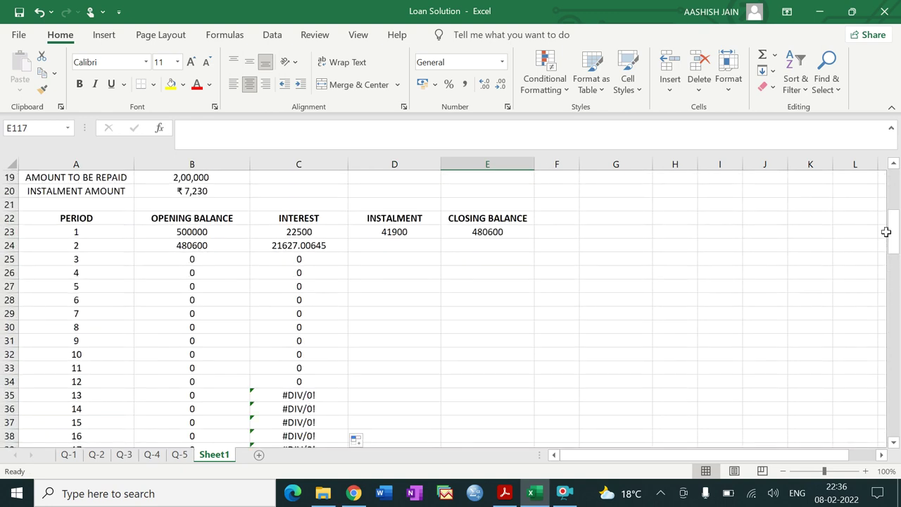
pyautogui.click(395, 233)
pyautogui.moveTo(441, 237)
pyautogui.mouseDown()
pyautogui.moveTo(434, 469)
pyautogui.moveTo(425, 425)
pyautogui.mouseUp()
pyautogui.click(667, 369)
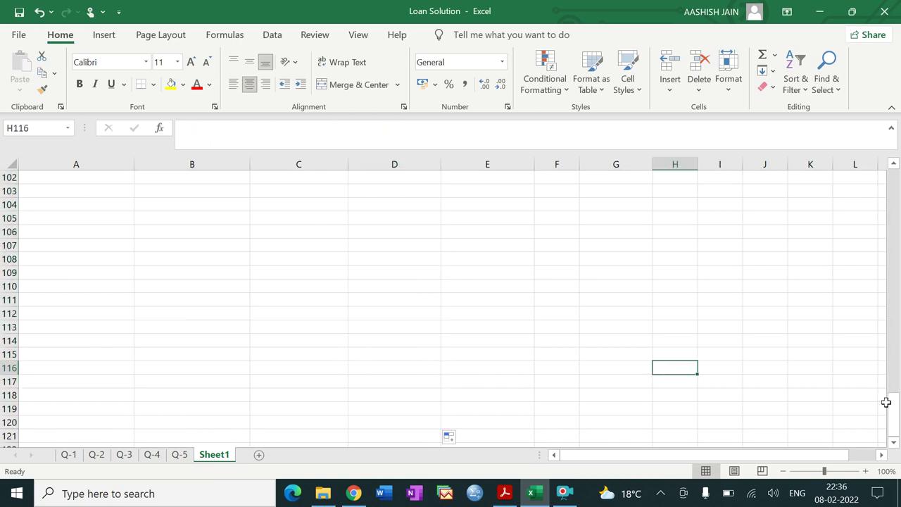
# Fill the E23 closing balance formula down the column to row 120.
pyautogui.moveTo(889, 400); pyautogui.dragTo(891, 232)
pyautogui.click(488, 247)
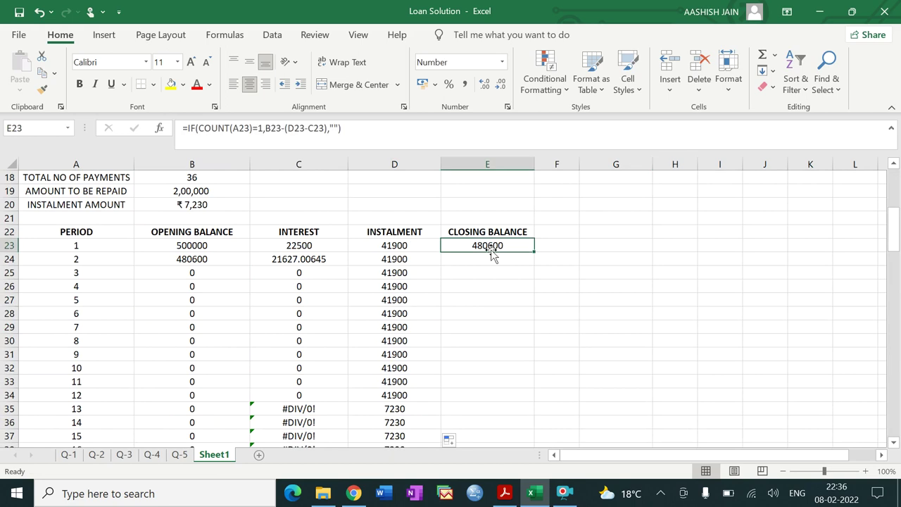
pyautogui.moveTo(536, 251); pyautogui.dragTo(517, 425)
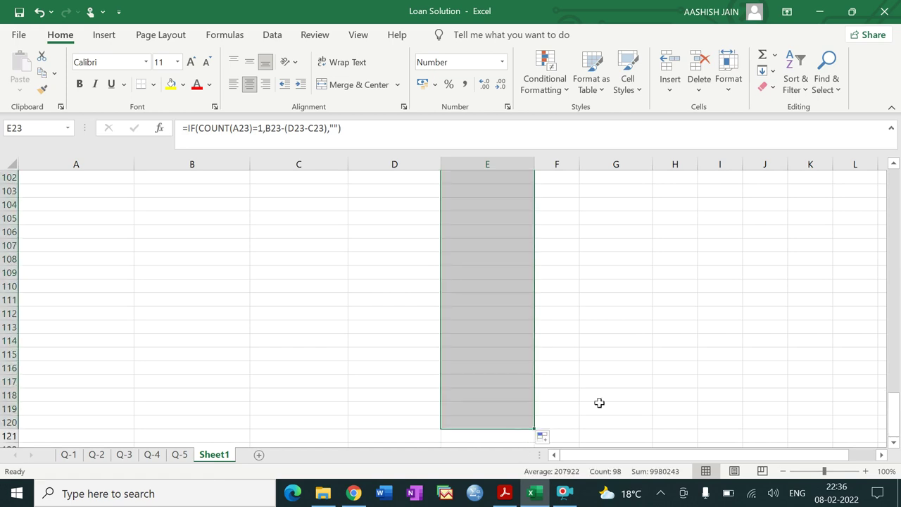
pyautogui.click(666, 386)
# Review the filled schedule from period 1 through period 48 and inspect the interest formula in C23.
pyautogui.moveTo(896, 424); pyautogui.dragTo(889, 243)
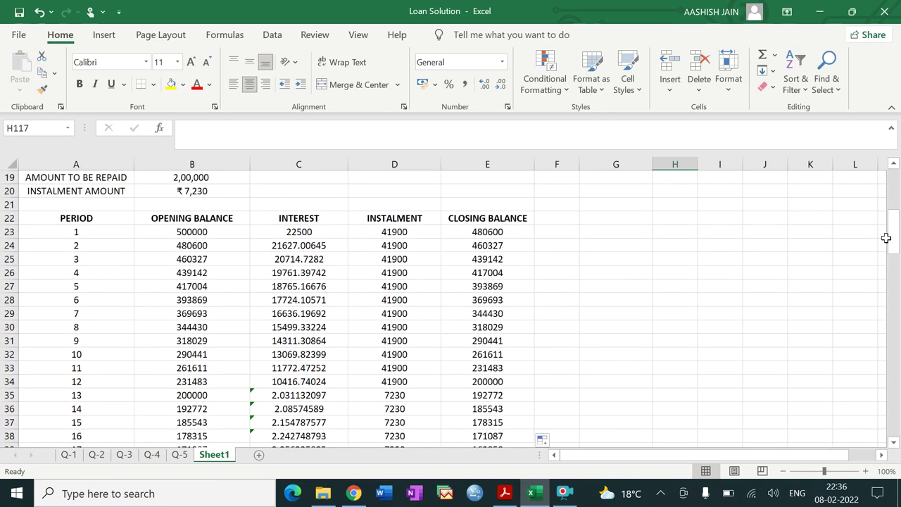
pyautogui.moveTo(897, 240); pyautogui.dragTo(897, 243)
pyautogui.moveTo(894, 241); pyautogui.dragTo(894, 316)
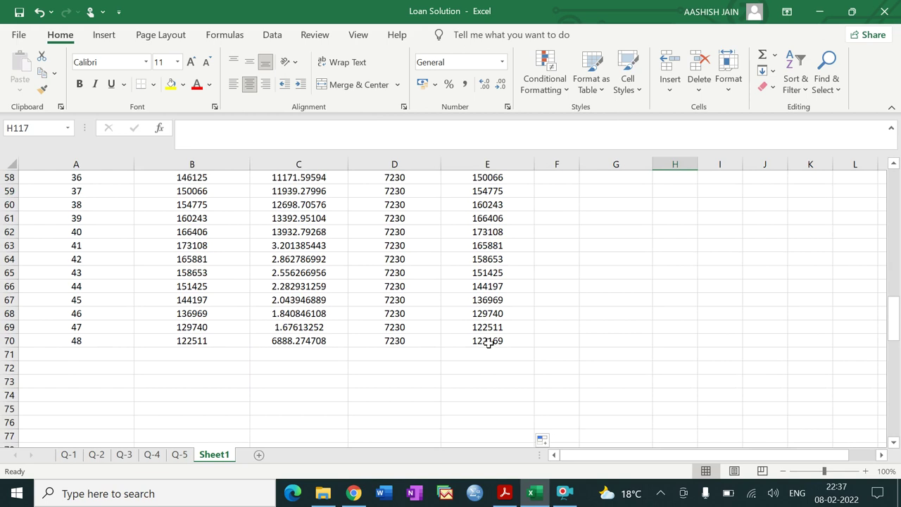
pyautogui.moveTo(894, 320); pyautogui.dragTo(896, 226)
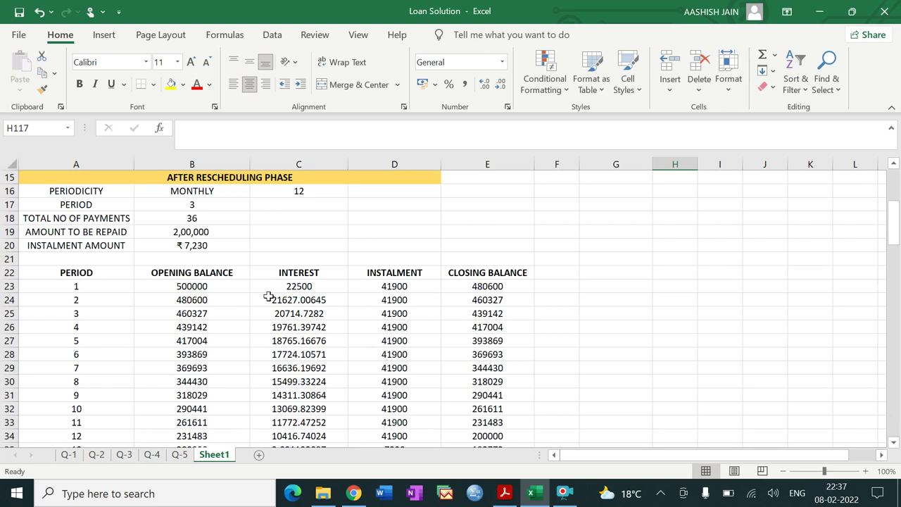
pyautogui.click(296, 288)
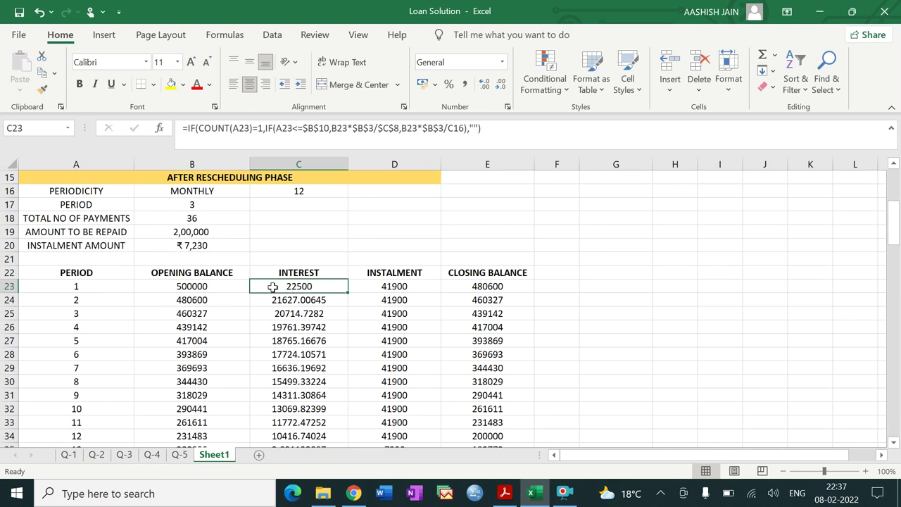
# Examine the loan inputs for both phases and the row 23 schedule formulas to trace the interest calculation error.
pyautogui.moveTo(895, 240); pyautogui.dragTo(896, 224)
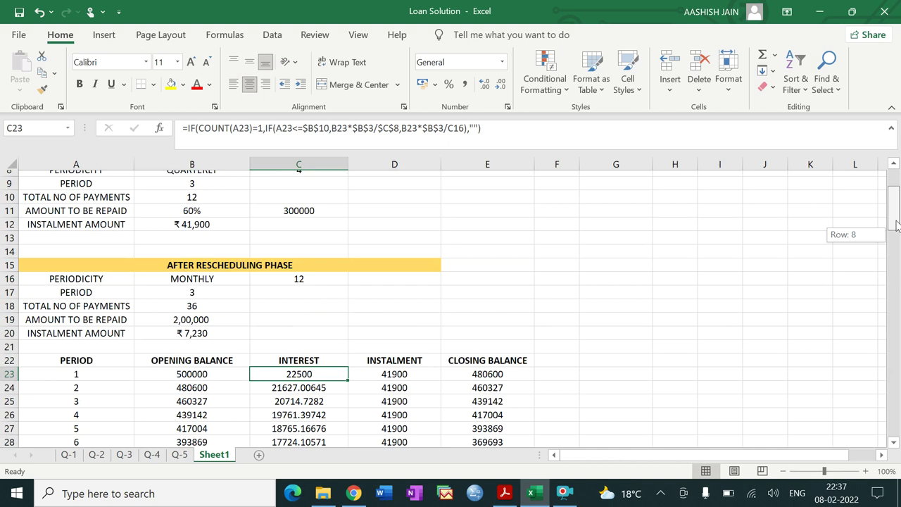
pyautogui.moveTo(896, 224); pyautogui.dragTo(897, 206)
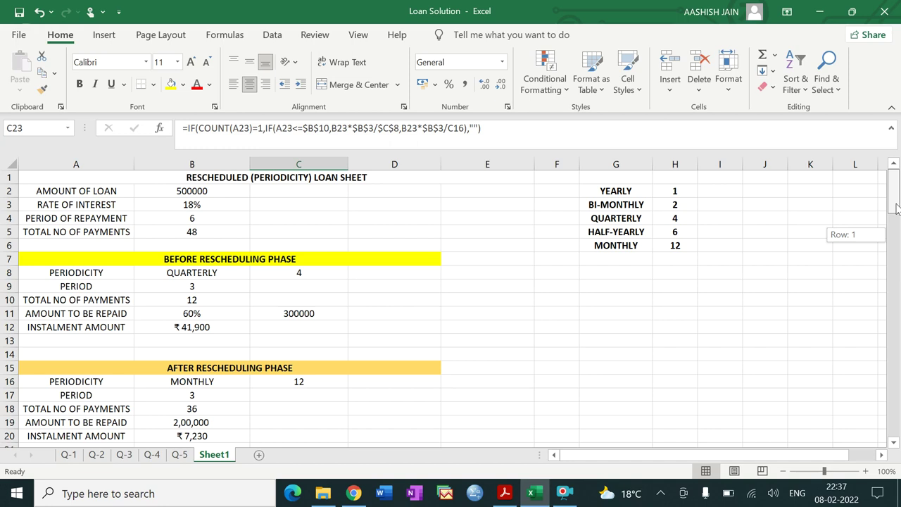
pyautogui.moveTo(896, 207); pyautogui.dragTo(896, 246)
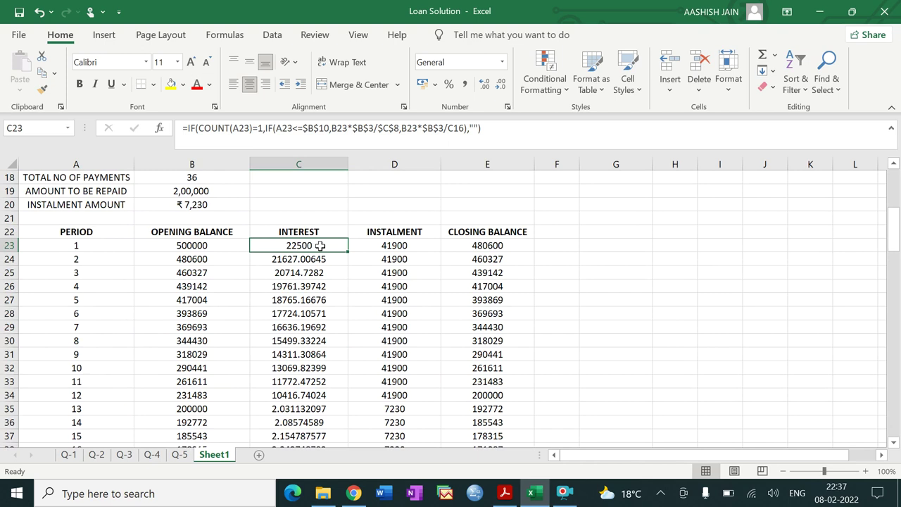
pyautogui.click(390, 246)
pyautogui.click(477, 245)
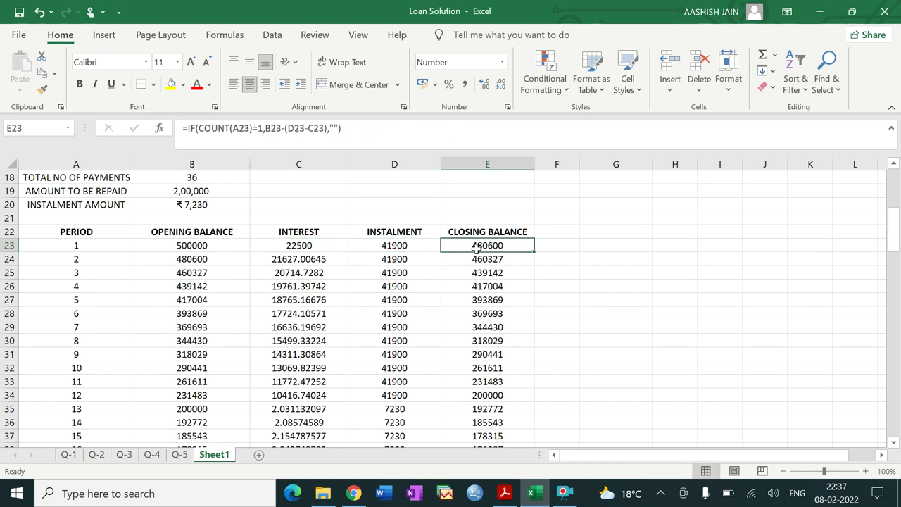
pyautogui.click(321, 256)
# Make the monthly periodicity reference in the C23 interest formula absolute, changing C16 to $C$16.
pyautogui.click(321, 246)
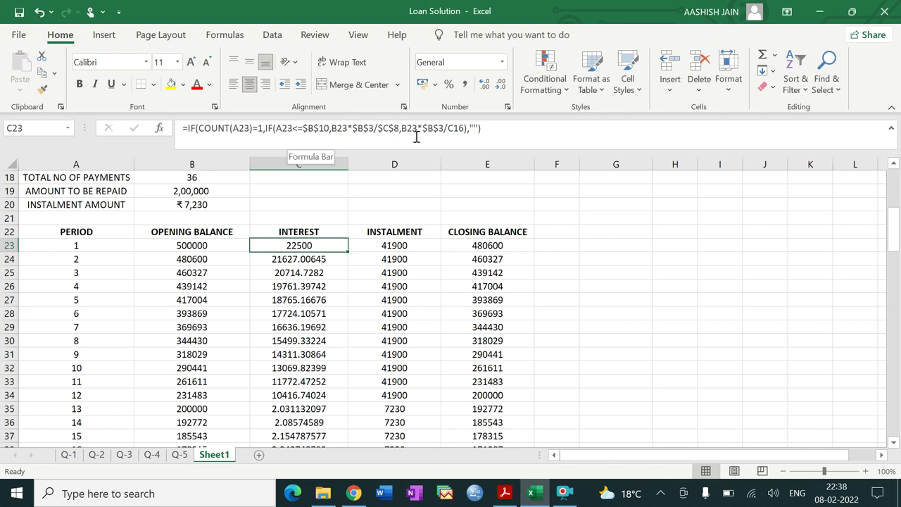
pyautogui.click(449, 131)
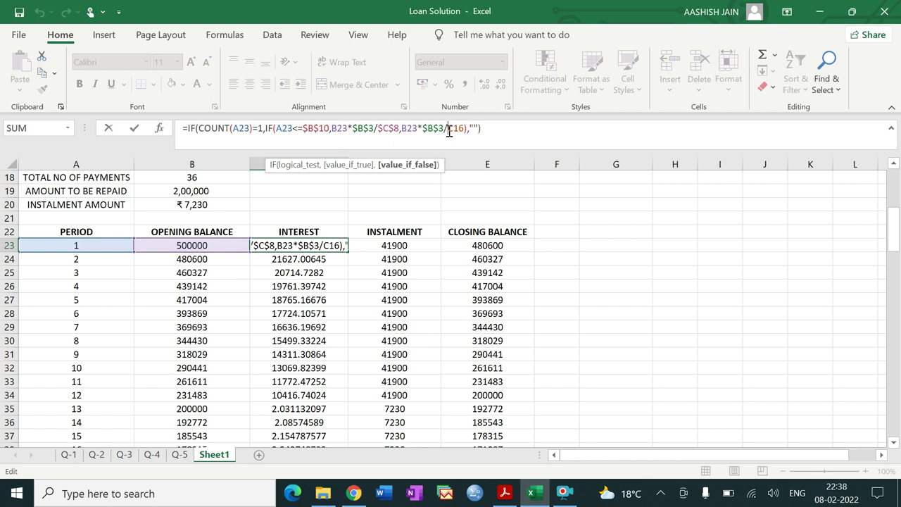
pyautogui.write('$')
pyautogui.press('Right')
pyautogui.write('$')
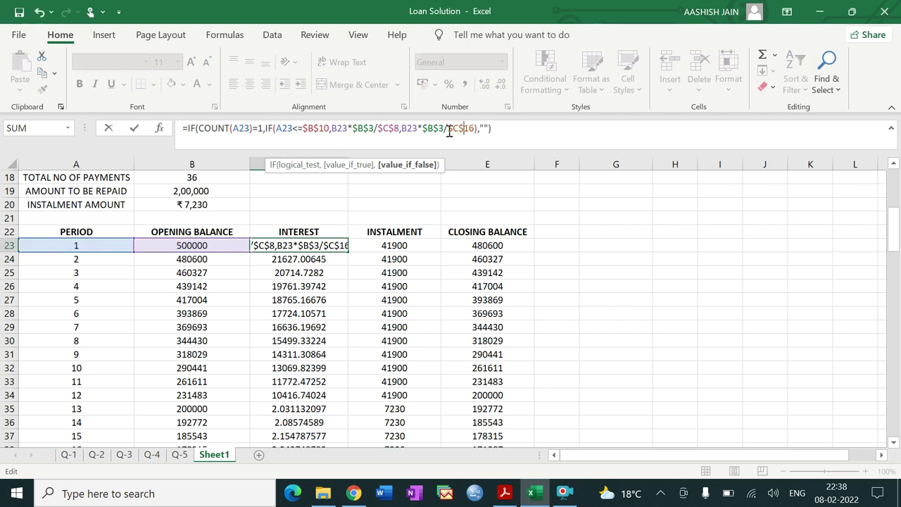
pyautogui.press('Return')
# Fill the corrected C23 interest formula down the column to row 120.
pyautogui.click(329, 243)
pyautogui.moveTo(348, 252); pyautogui.dragTo(322, 436)
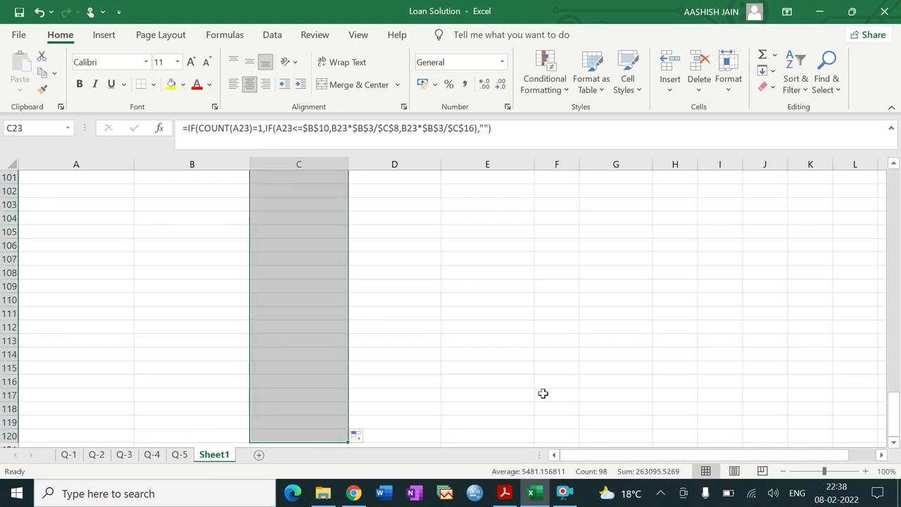
pyautogui.click(543, 393)
# Check the period 48 closing balance in E70 and the copied interest formula in C24.
pyautogui.moveTo(894, 416); pyautogui.dragTo(895, 310)
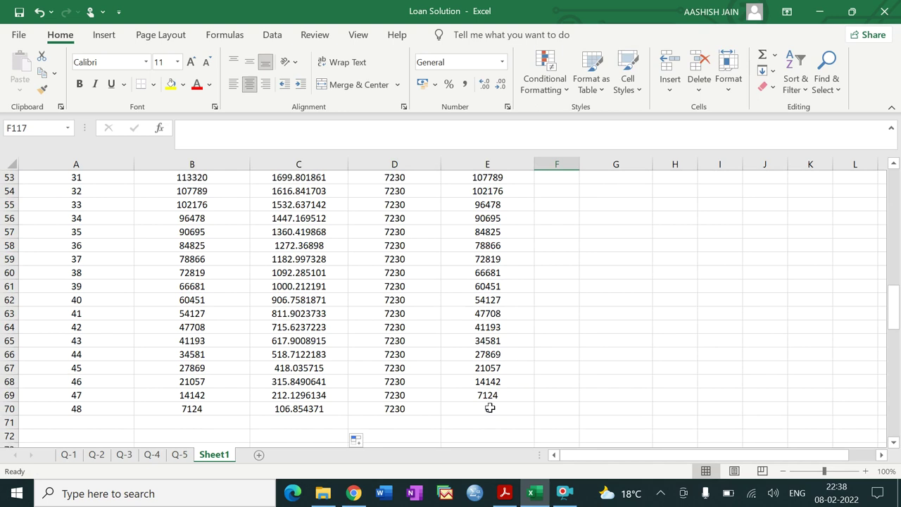
pyautogui.click(491, 408)
pyautogui.moveTo(896, 317); pyautogui.dragTo(897, 243)
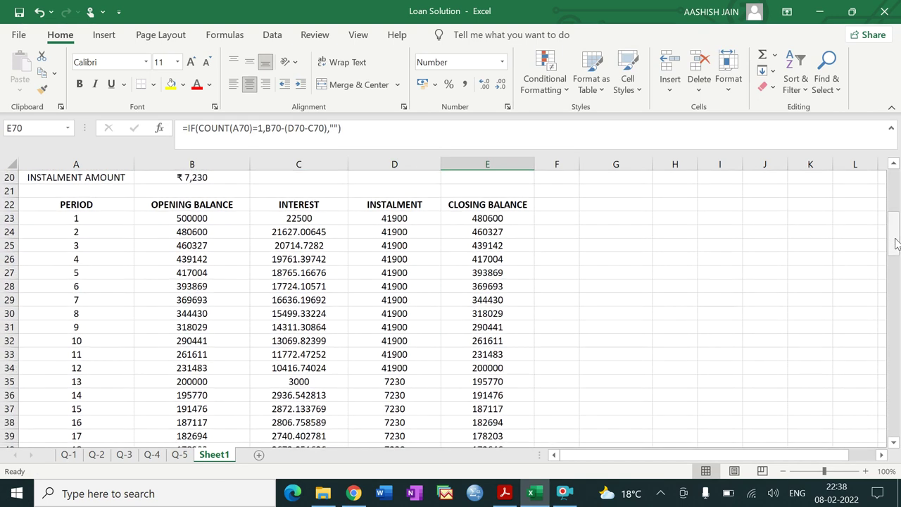
pyautogui.click(321, 231)
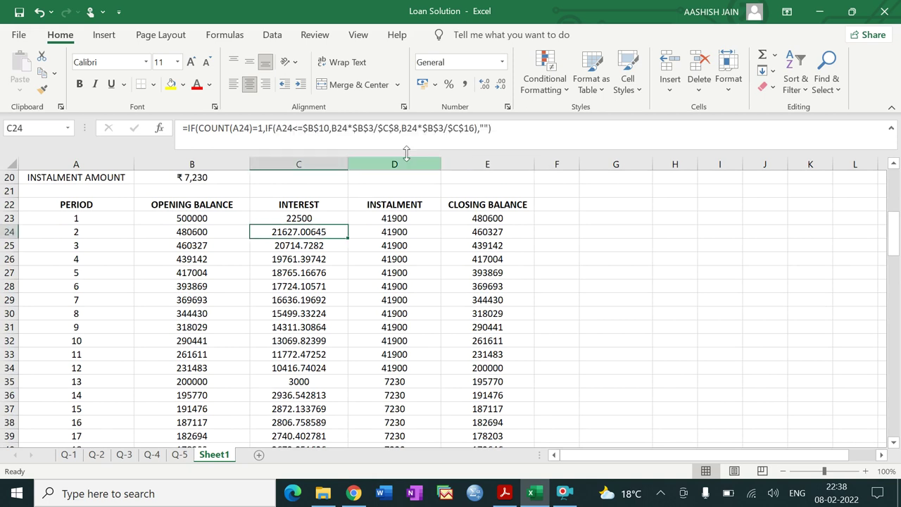
# Format the interest values in C24:C70 to show no decimal places.
pyautogui.moveTo(316, 231); pyautogui.dragTo(318, 339)
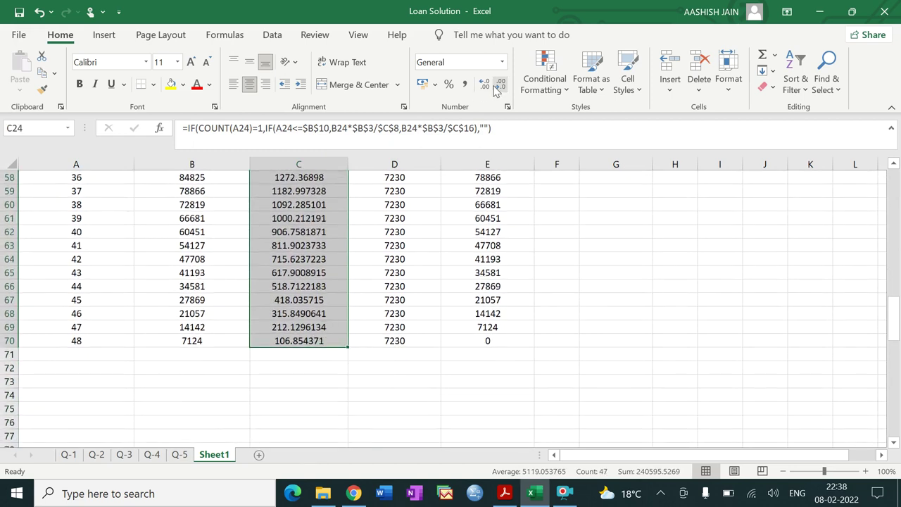
pyautogui.click(498, 85)
pyautogui.click(499, 84)
pyautogui.click(499, 85)
pyautogui.click(499, 85)
pyautogui.click(498, 84)
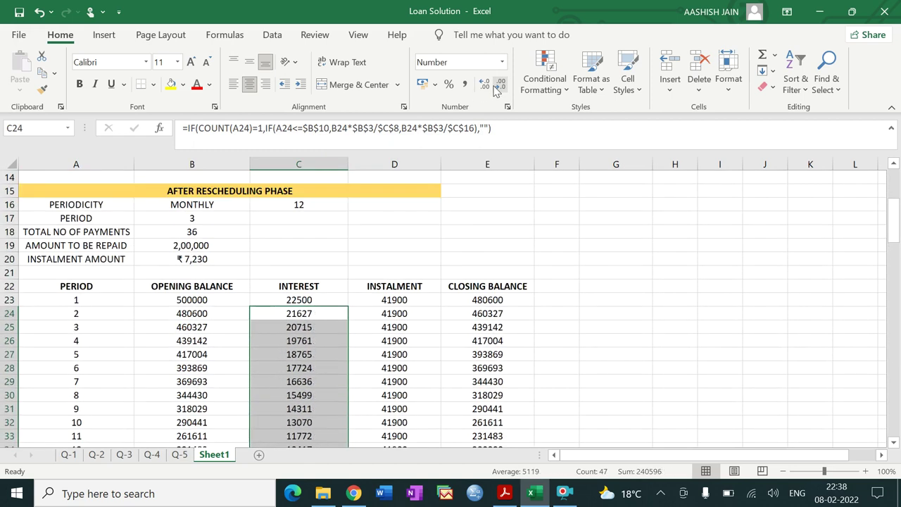
pyautogui.click(603, 256)
pyautogui.moveTo(894, 223); pyautogui.dragTo(896, 183)
pyautogui.click(724, 289)
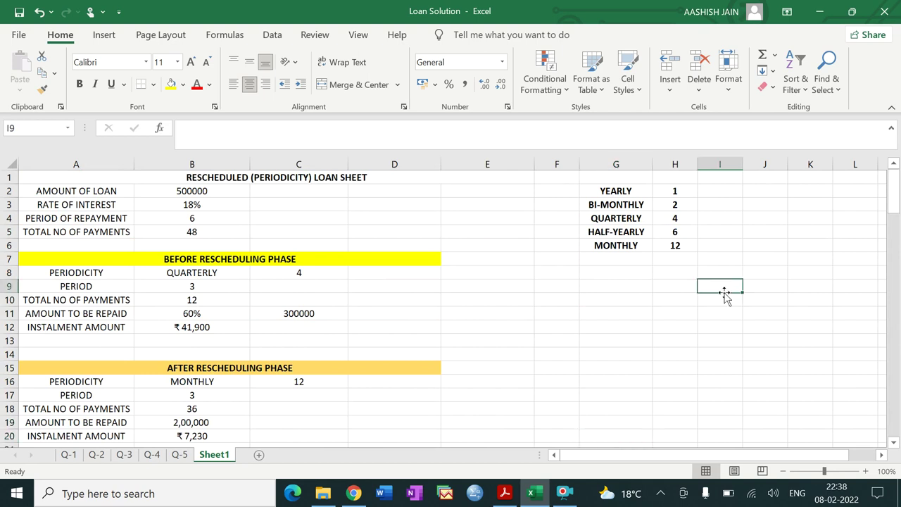